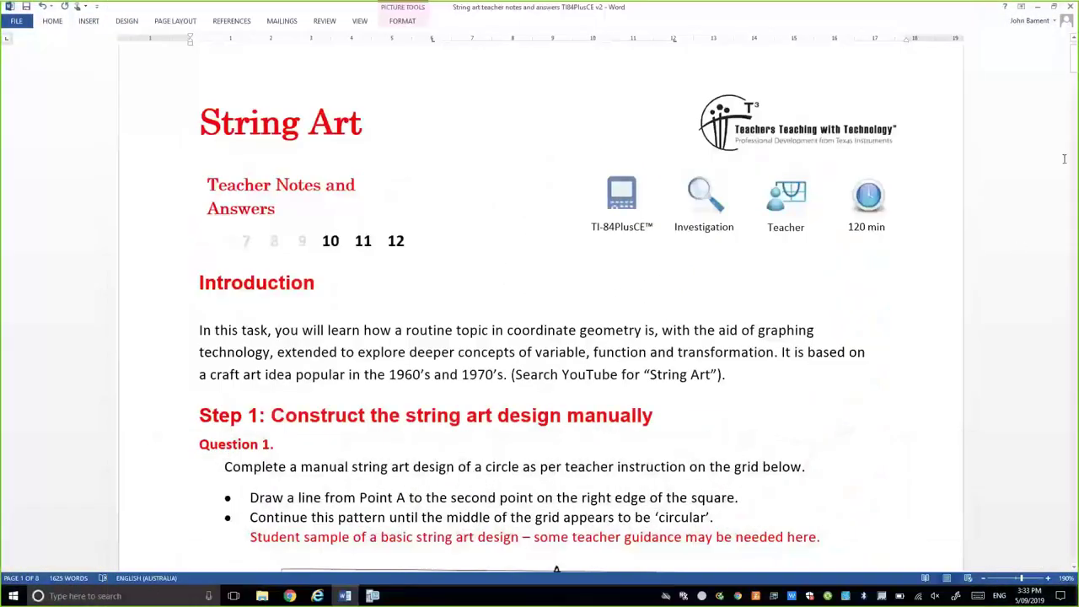
# Step: Scroll the Word document down to the hand-drawn circular string art sample for Question 1
pyautogui.moveTo(1072, 75); pyautogui.dragTo(1074, 88)
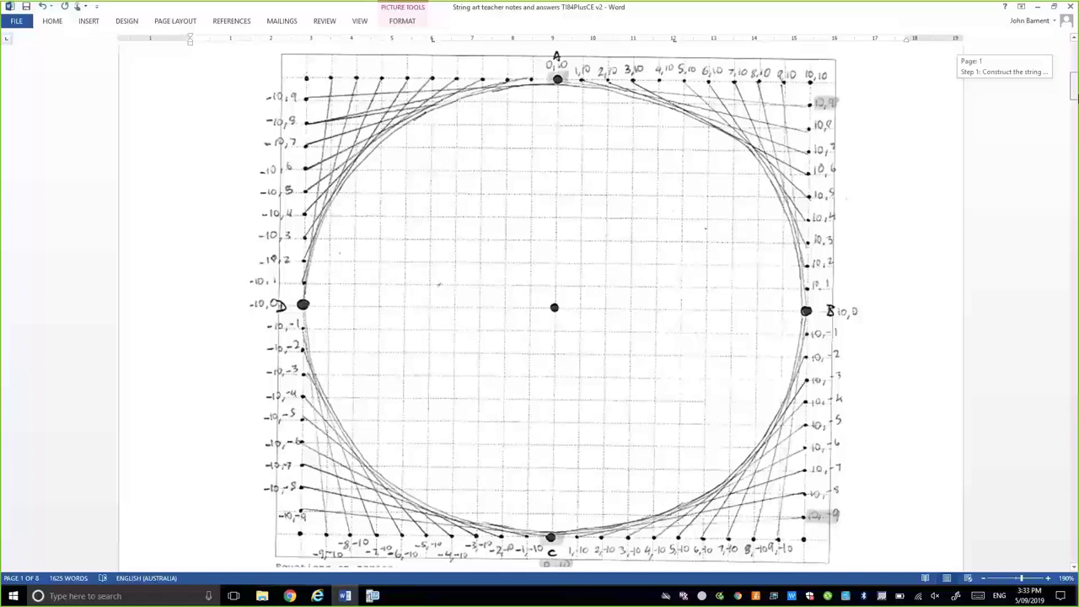
pyautogui.moveTo(1068, 98); pyautogui.dragTo(1068, 99)
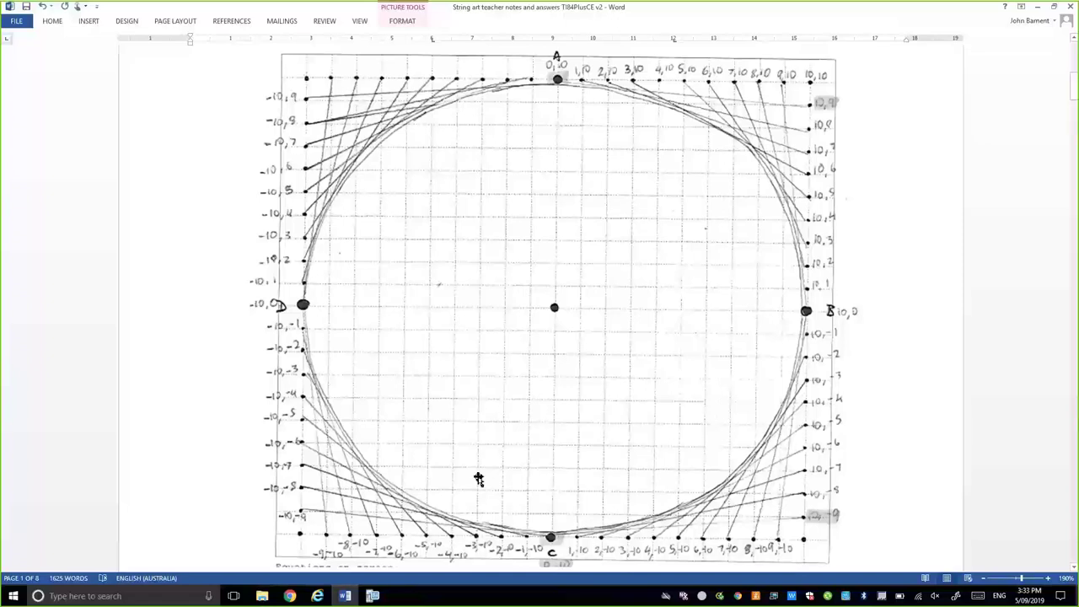
# Step: Reset the emulated TI-84 Plus CE to its default settings from the MEM Reset menu
pyautogui.click(373, 596)
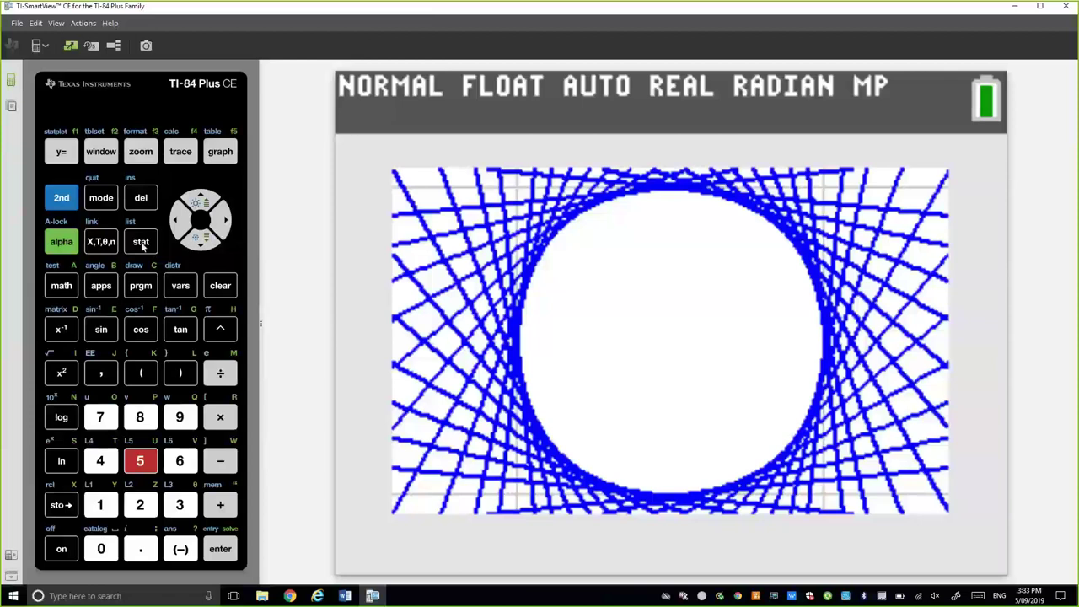
pyautogui.click(66, 201)
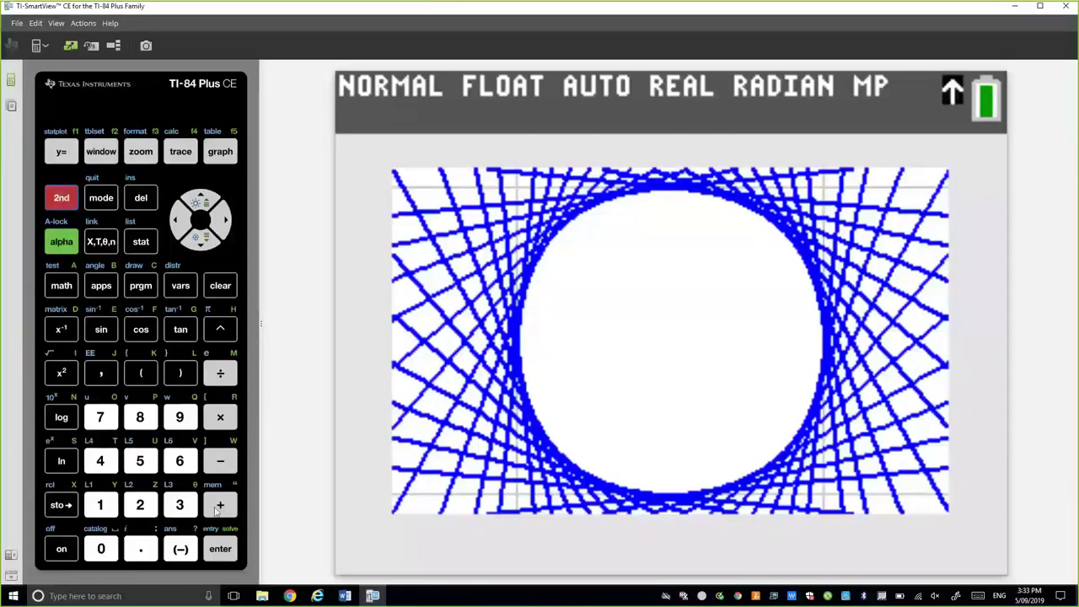
pyautogui.click(217, 506)
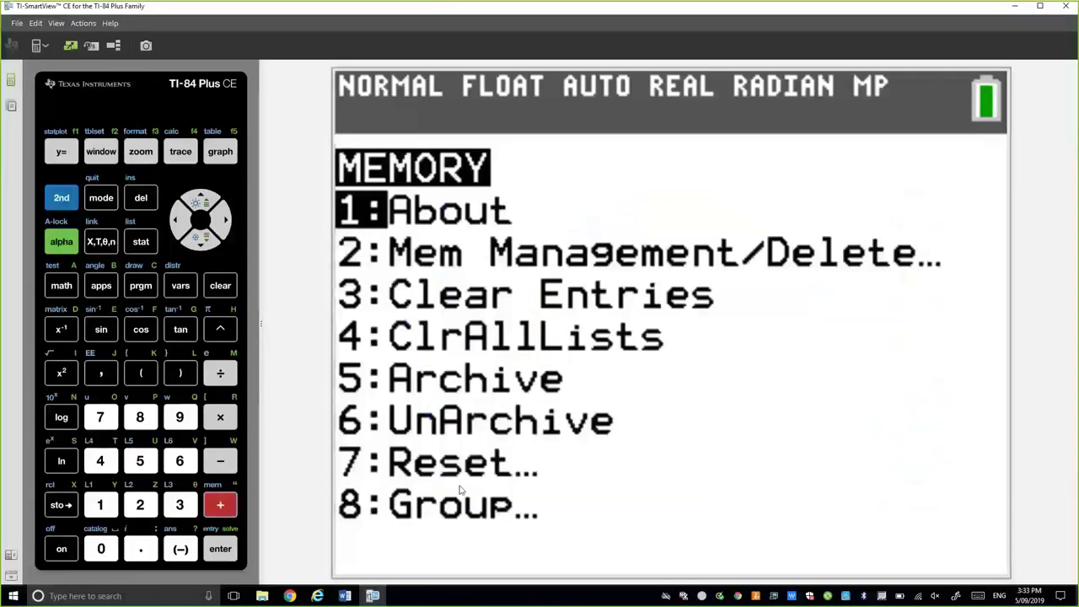
pyautogui.click(101, 418)
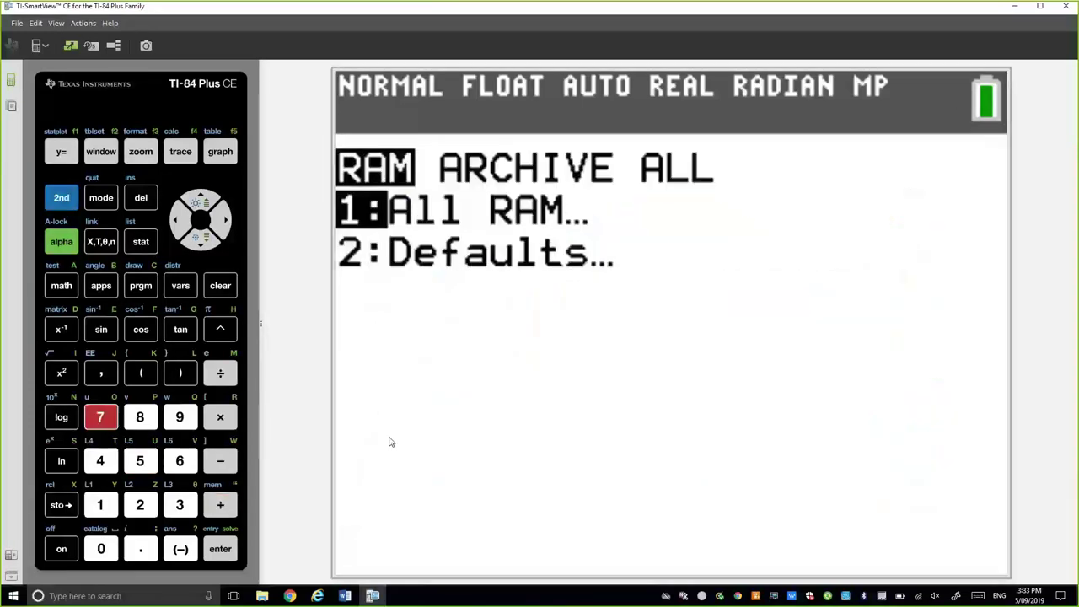
pyautogui.click(140, 505)
pyautogui.click(139, 505)
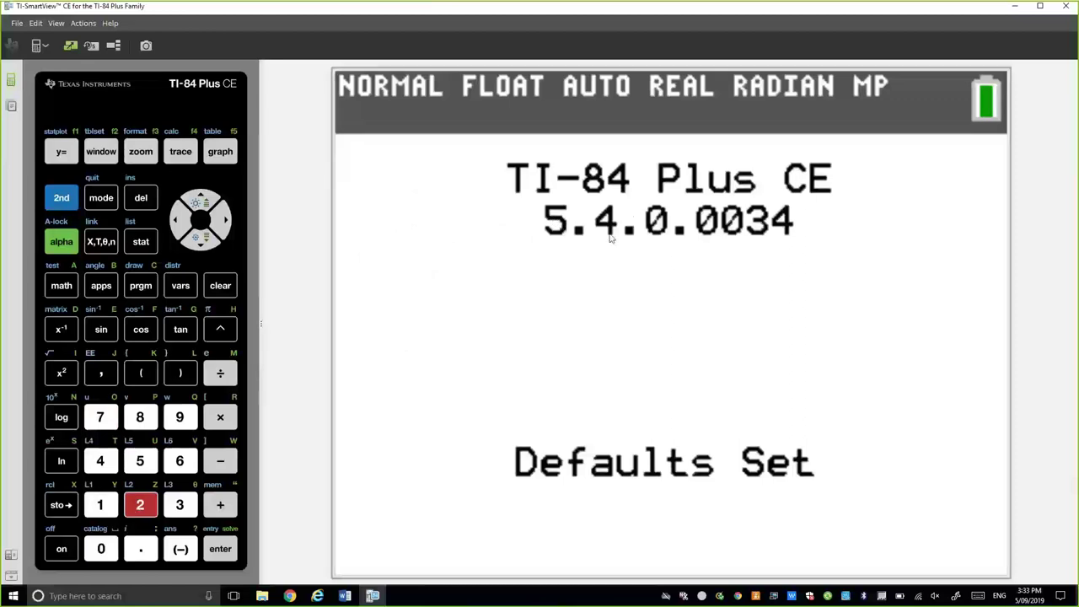
# Step: Come back to the emulator and quit to a blank home screen
pyautogui.click(289, 596)
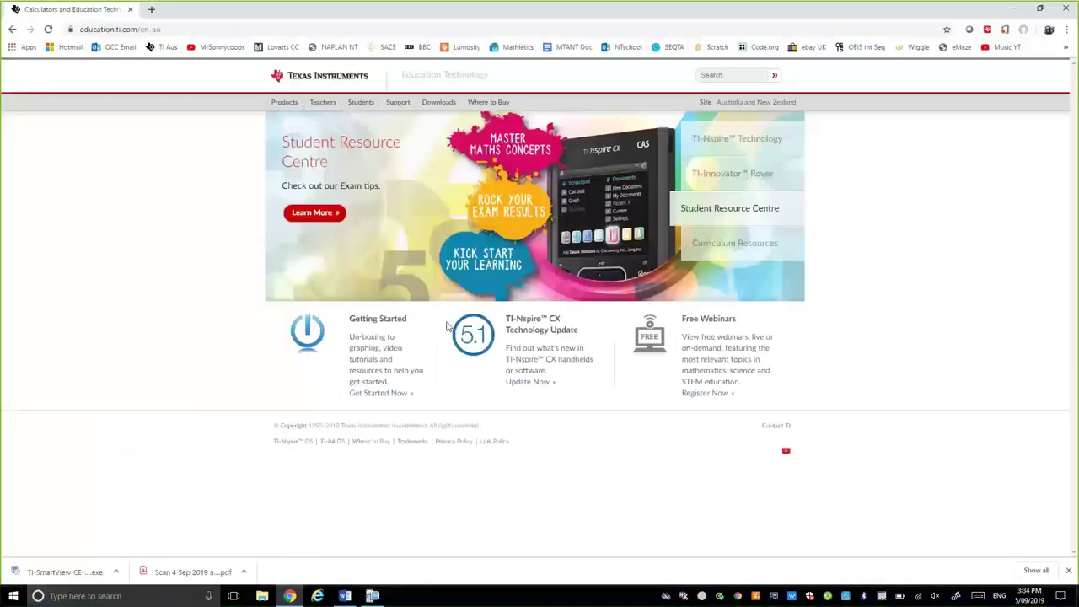
pyautogui.click(372, 596)
pyautogui.click(61, 198)
pyautogui.click(101, 198)
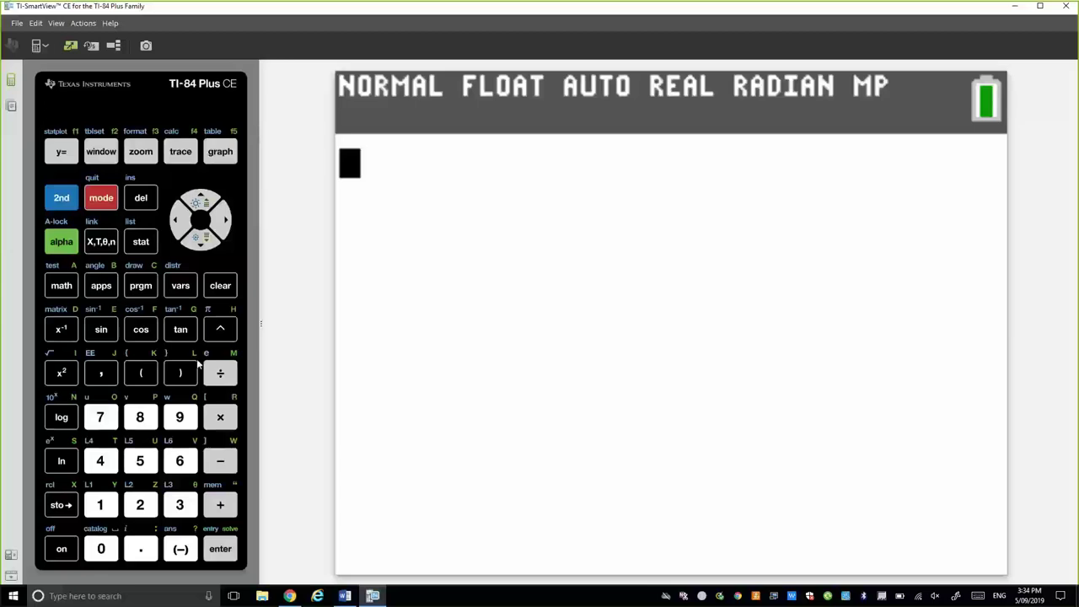
# Step: Empty every list by running ClrAllLists from the memory menu
pyautogui.press('shift')
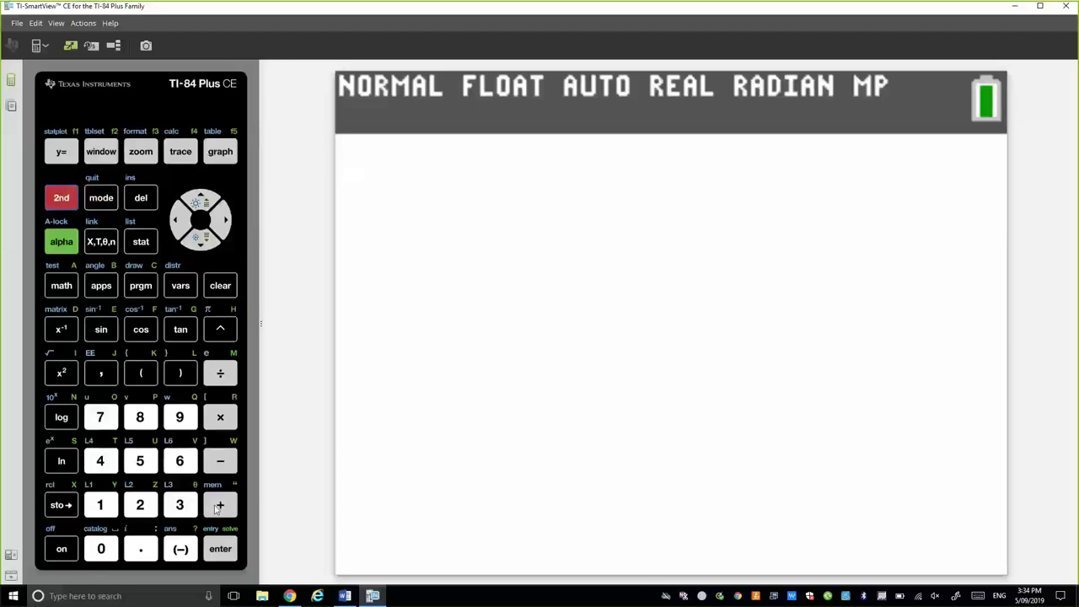
pyautogui.click(216, 506)
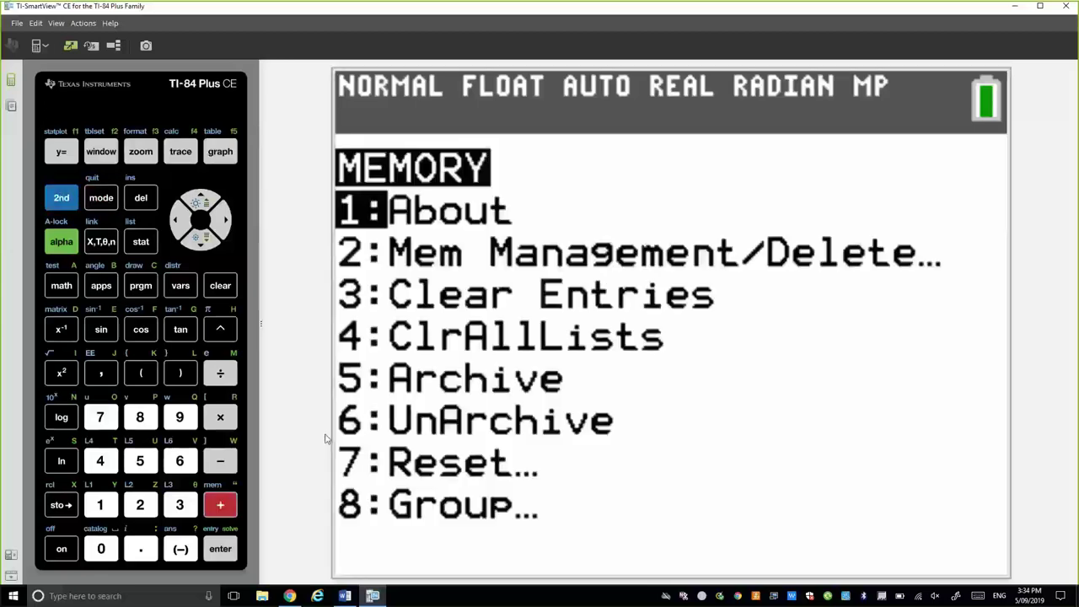
pyautogui.click(102, 419)
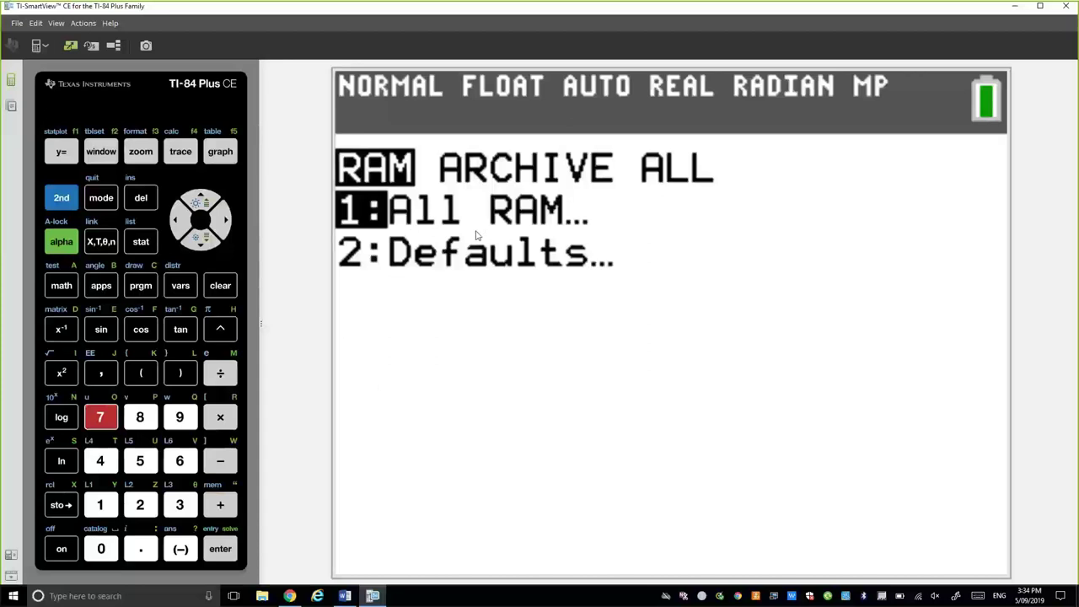
pyautogui.click(67, 201)
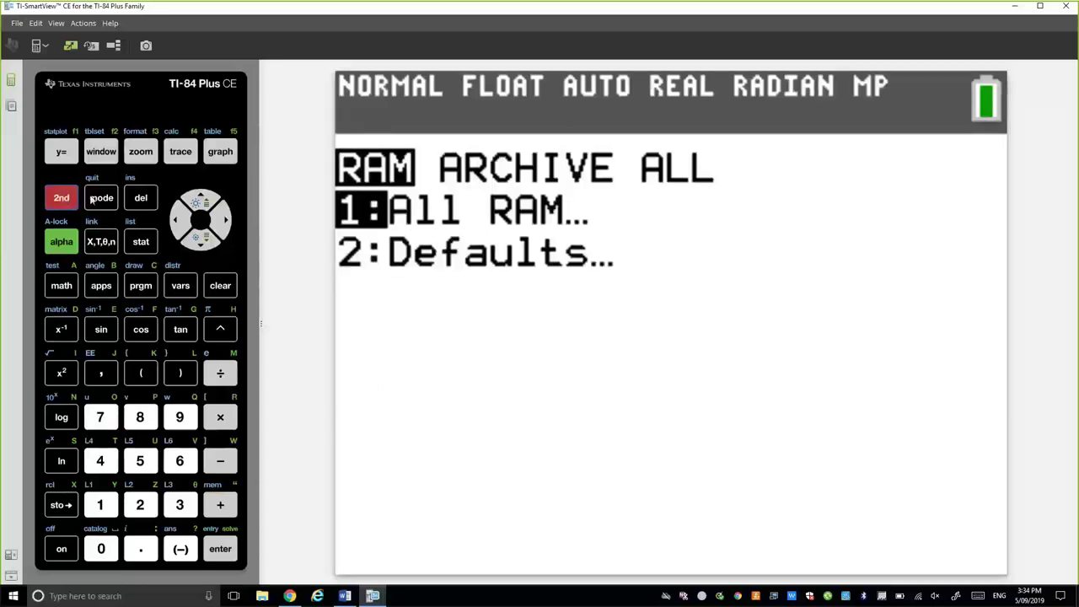
pyautogui.click(92, 199)
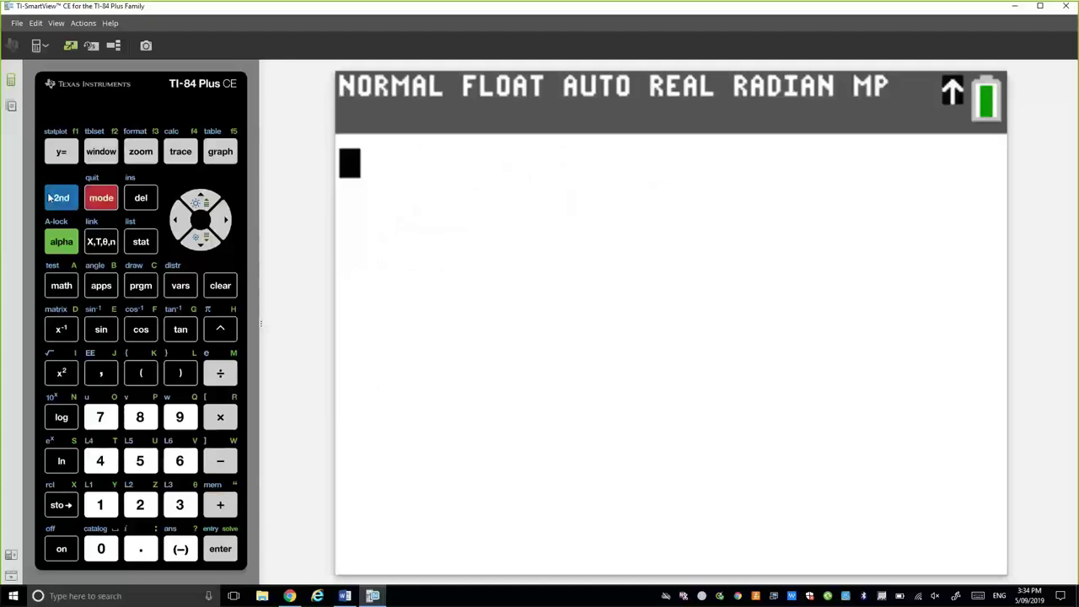
pyautogui.click(217, 504)
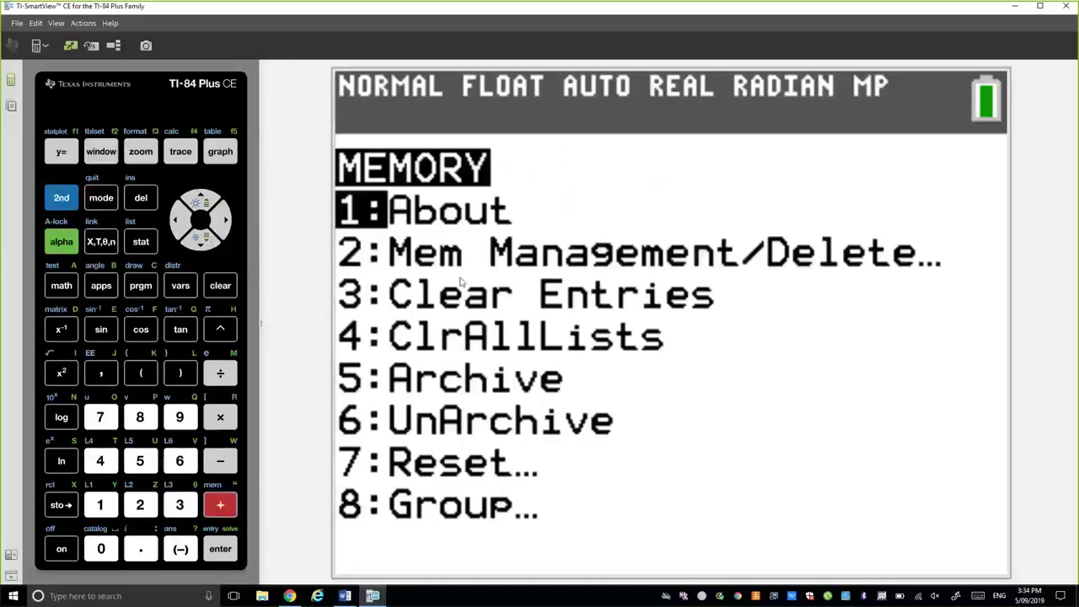
pyautogui.click(101, 462)
pyautogui.click(220, 547)
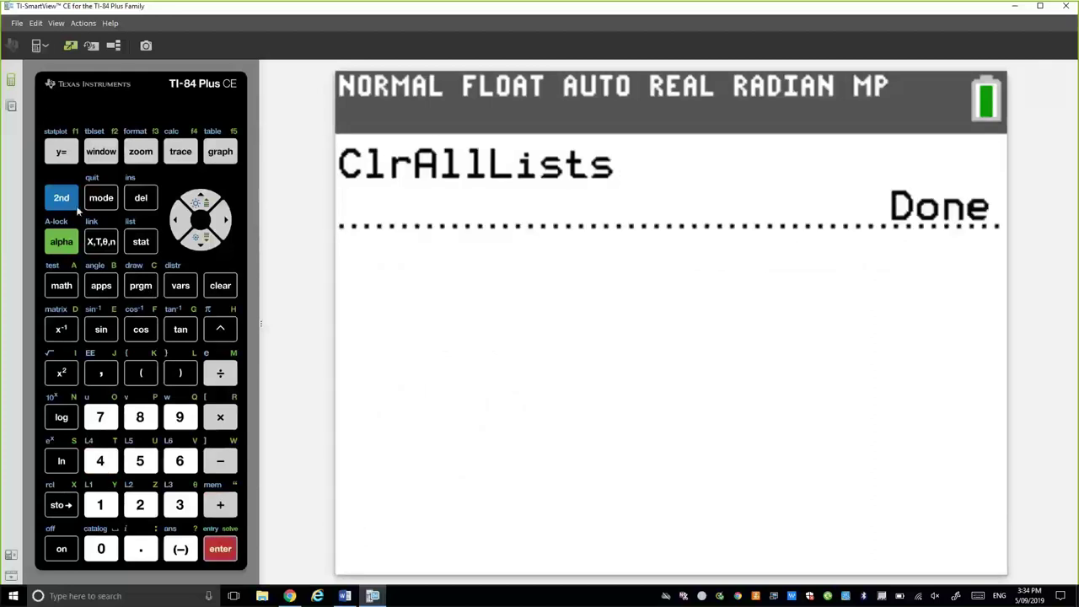
# Step: Bring up the stored lists in memory management and scroll through them
pyautogui.press('shift')
pyautogui.click(232, 502)
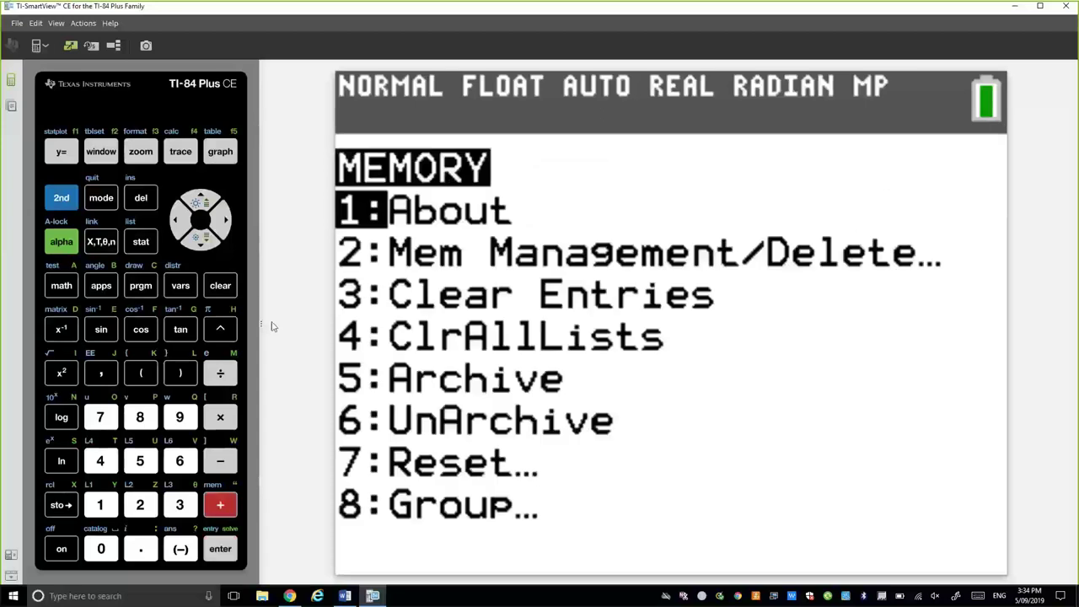
pyautogui.click(140, 506)
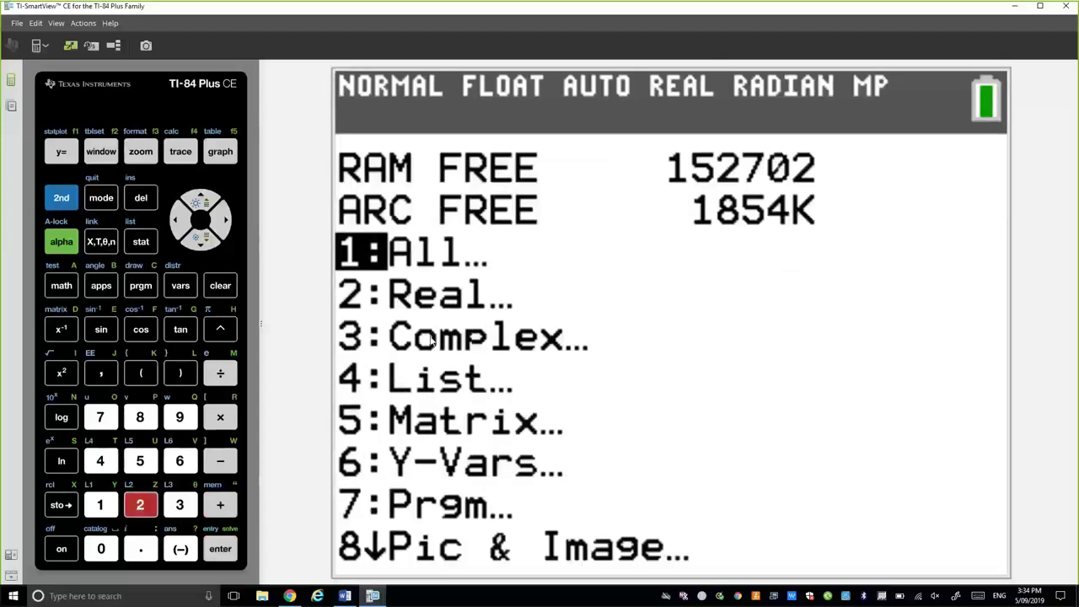
pyautogui.click(99, 460)
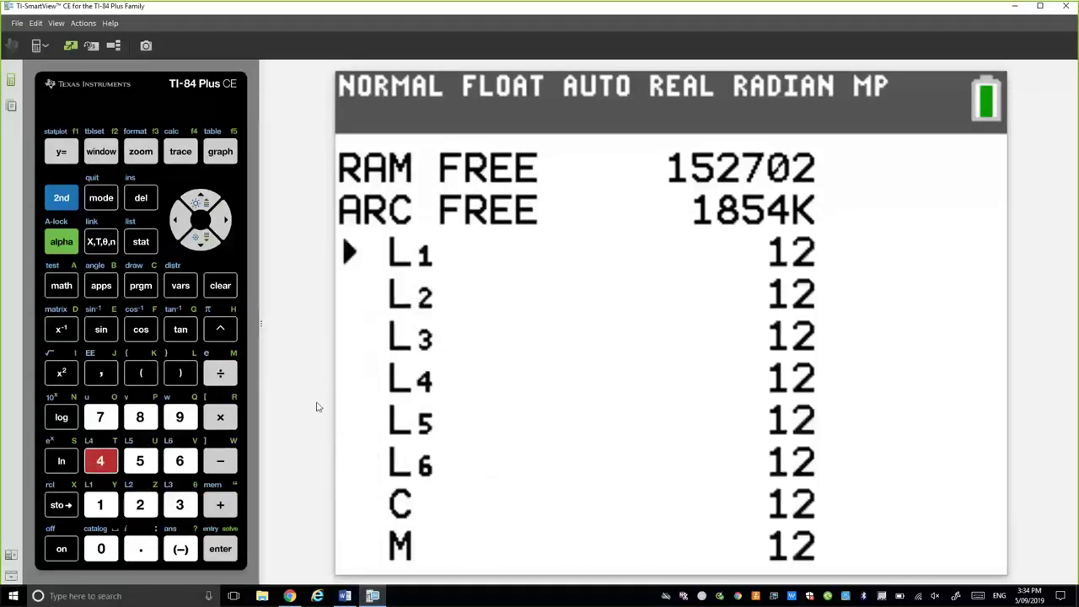
pyautogui.click(201, 240)
pyautogui.click(200, 239)
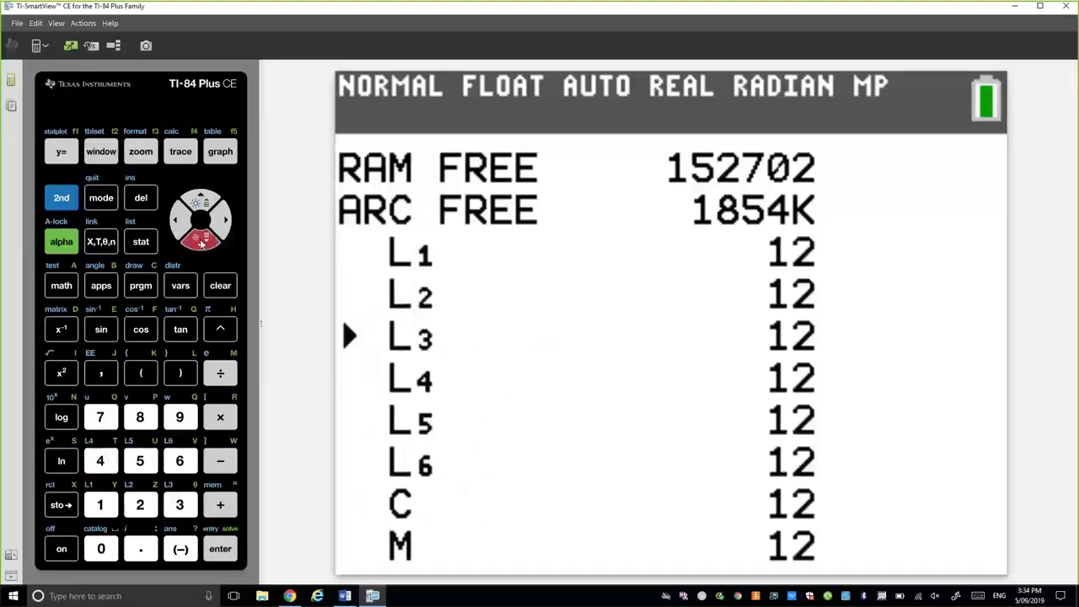
pyautogui.click(200, 240)
pyautogui.click(201, 239)
pyautogui.click(201, 240)
pyautogui.click(200, 239)
pyautogui.click(200, 239)
# Step: Delete lists C, M, X1, Y1 and Y2, then quit to the home screen
pyautogui.click(200, 202)
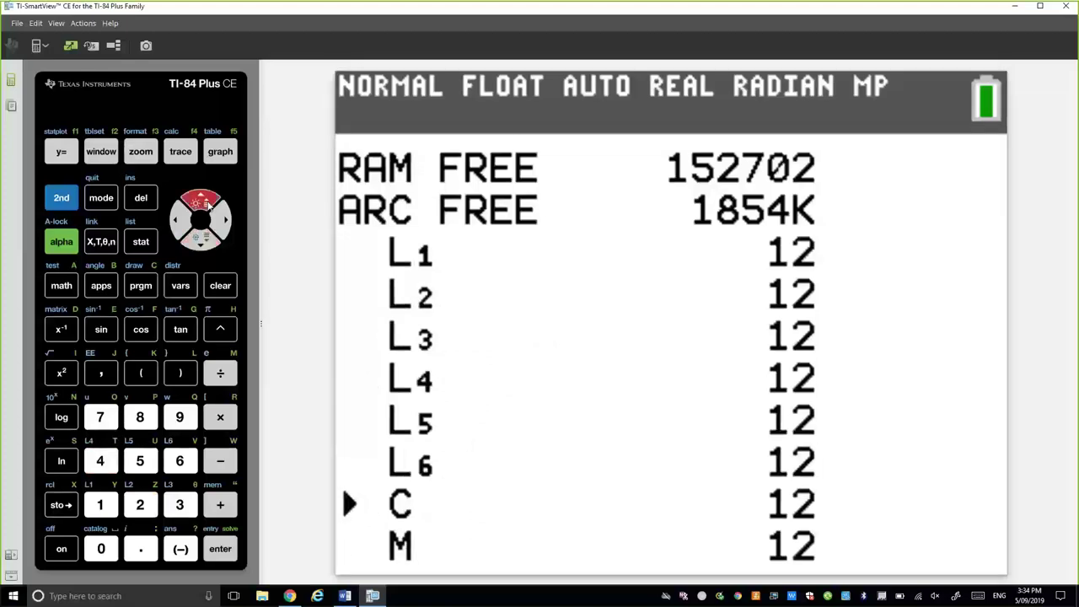
pyautogui.click(147, 202)
pyautogui.click(147, 203)
pyautogui.click(147, 202)
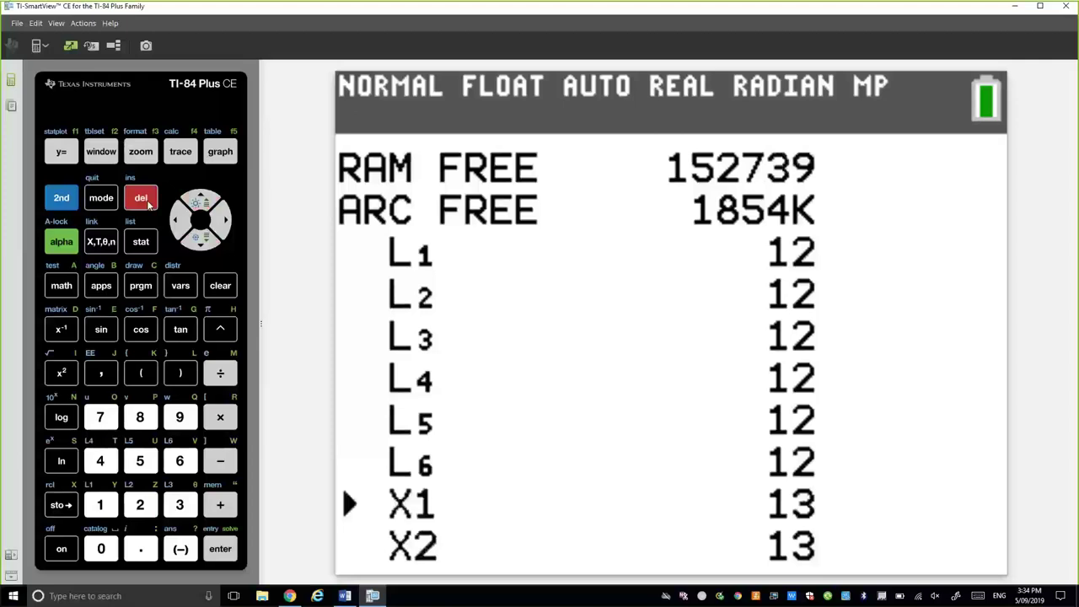
pyautogui.click(147, 204)
pyautogui.click(147, 204)
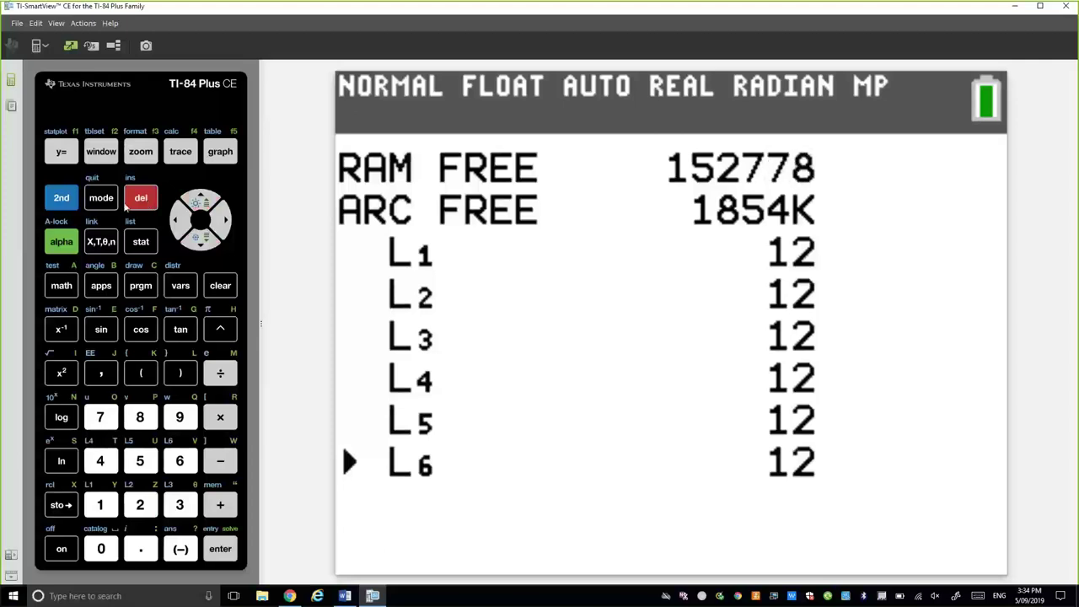
pyautogui.click(74, 204)
pyautogui.click(110, 202)
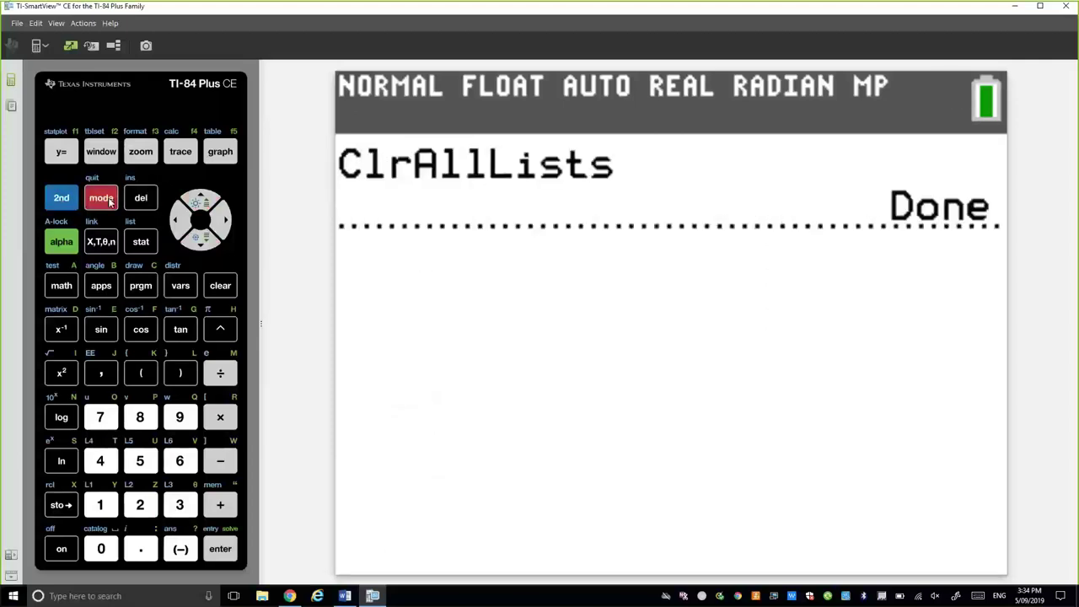
# Step: Clear the Y1 through Y4 equations in the Y= editor
pyautogui.click(67, 154)
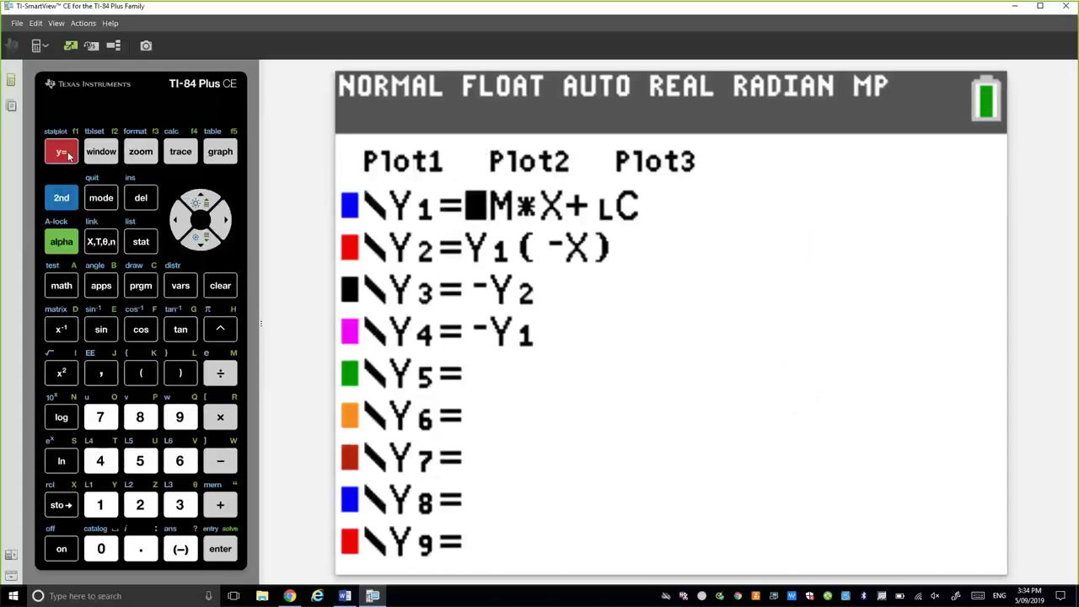
pyautogui.press('BackSpace')
pyautogui.click(207, 247)
pyautogui.press('BackSpace')
pyautogui.click(205, 246)
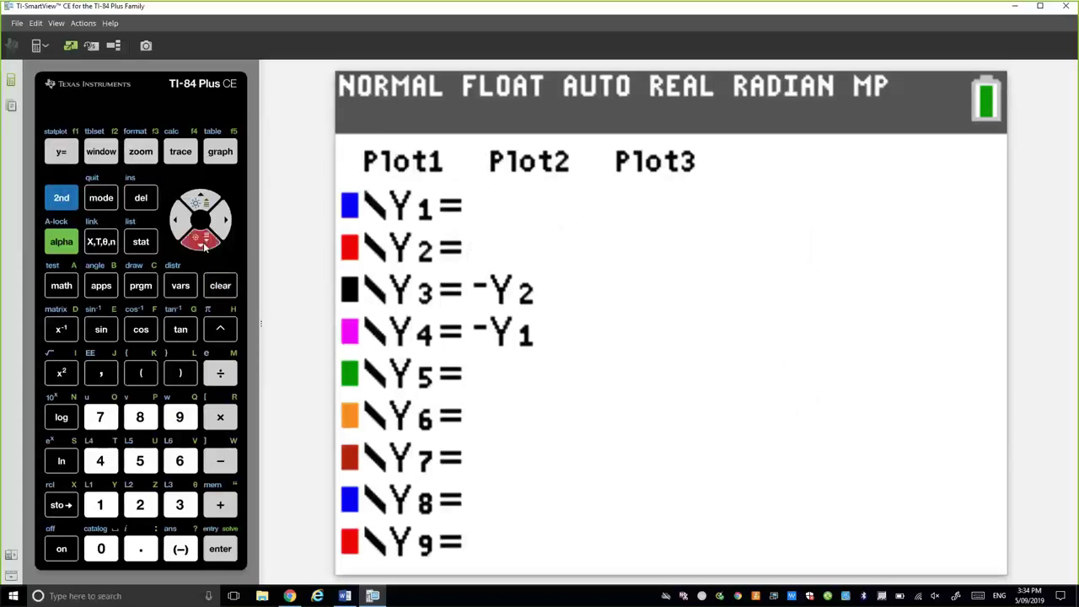
pyautogui.press('BackSpace')
pyautogui.click(205, 245)
pyautogui.press('BackSpace')
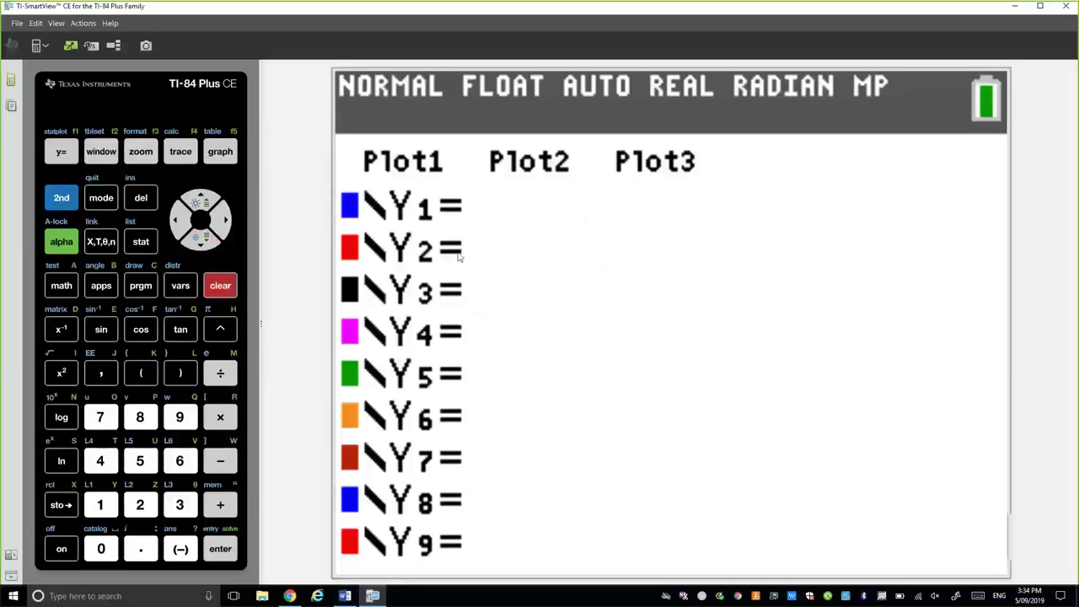
# Step: Check the list editor and graph format settings, then display the empty graph
pyautogui.click(144, 247)
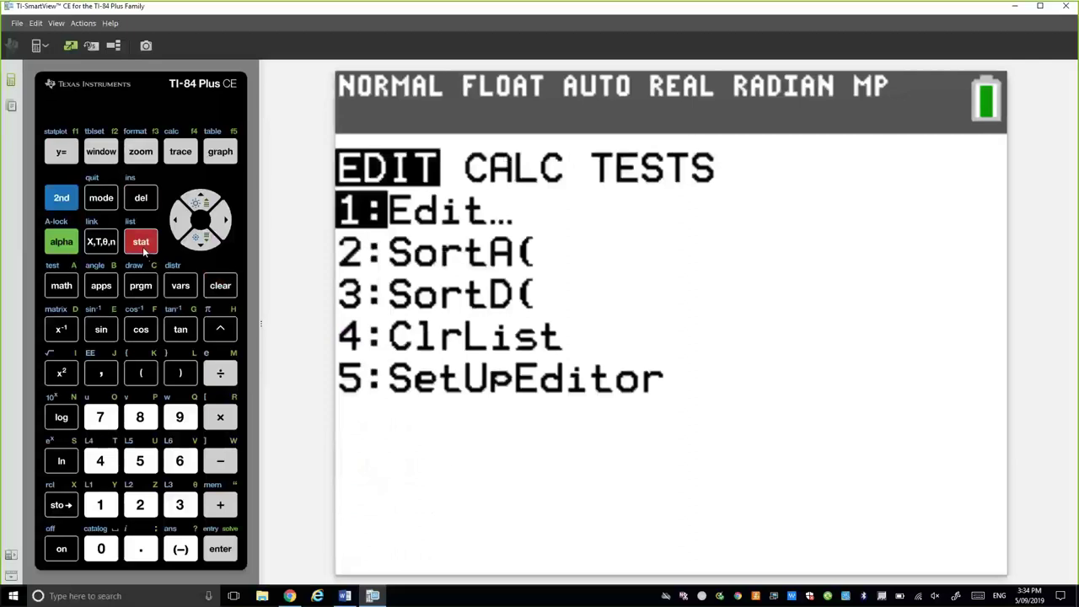
pyautogui.click(222, 550)
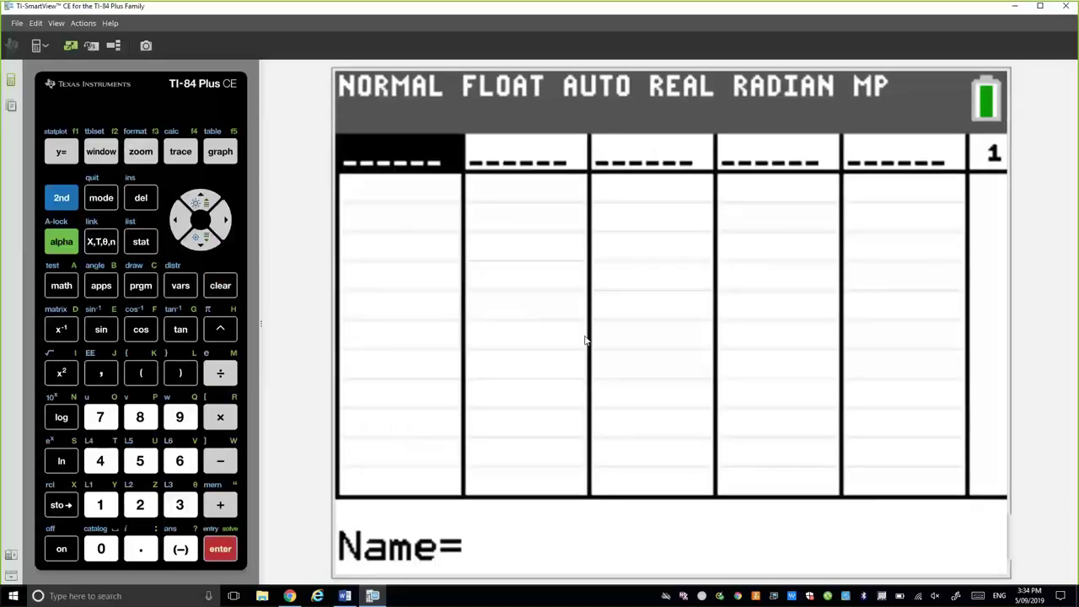
pyautogui.click(223, 224)
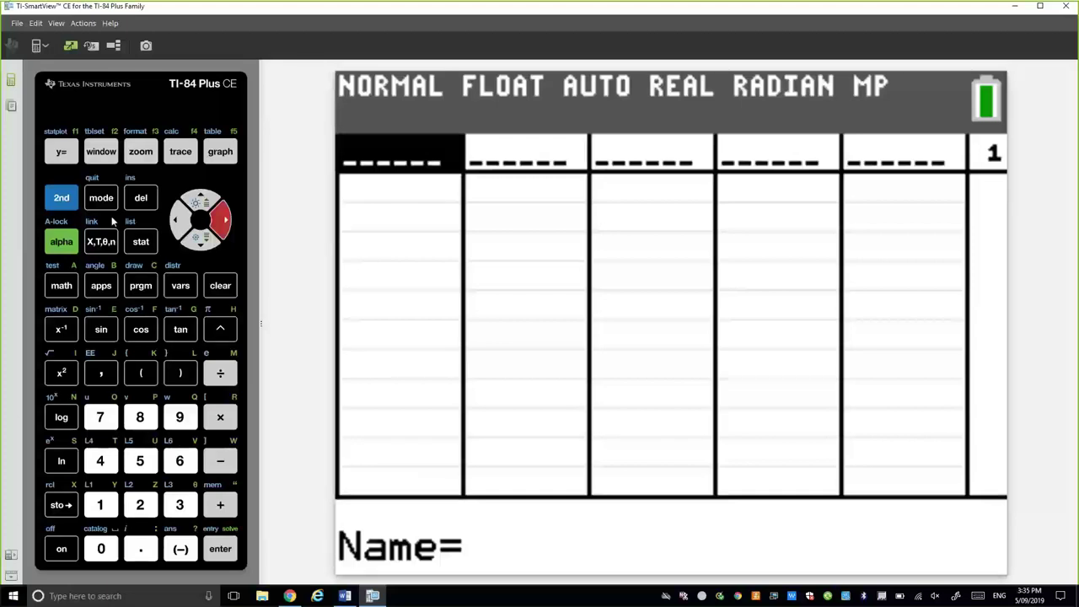
pyautogui.click(66, 200)
pyautogui.click(141, 152)
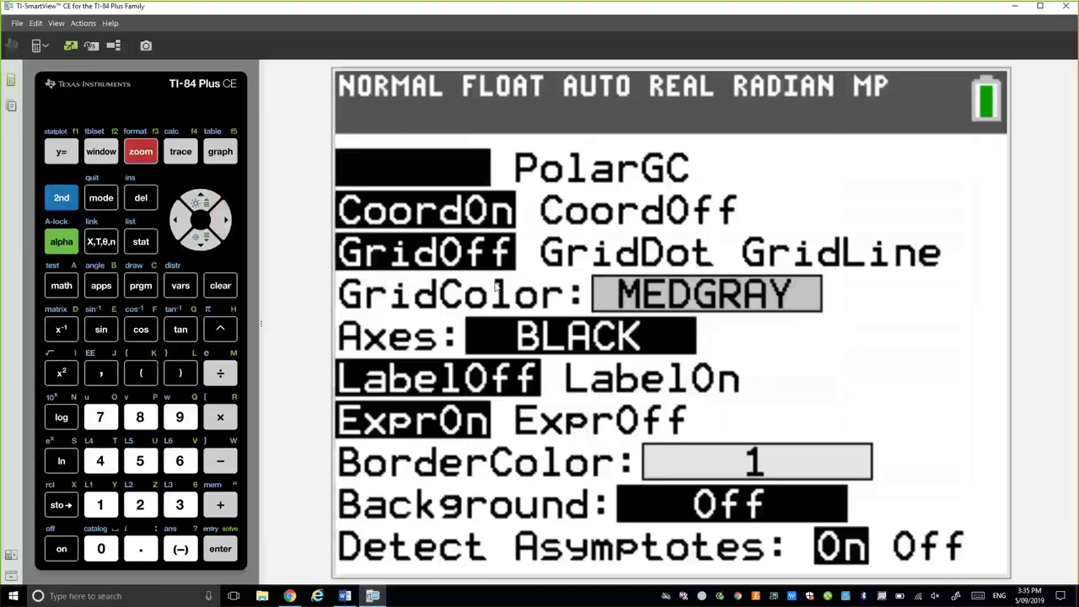
pyautogui.click(223, 155)
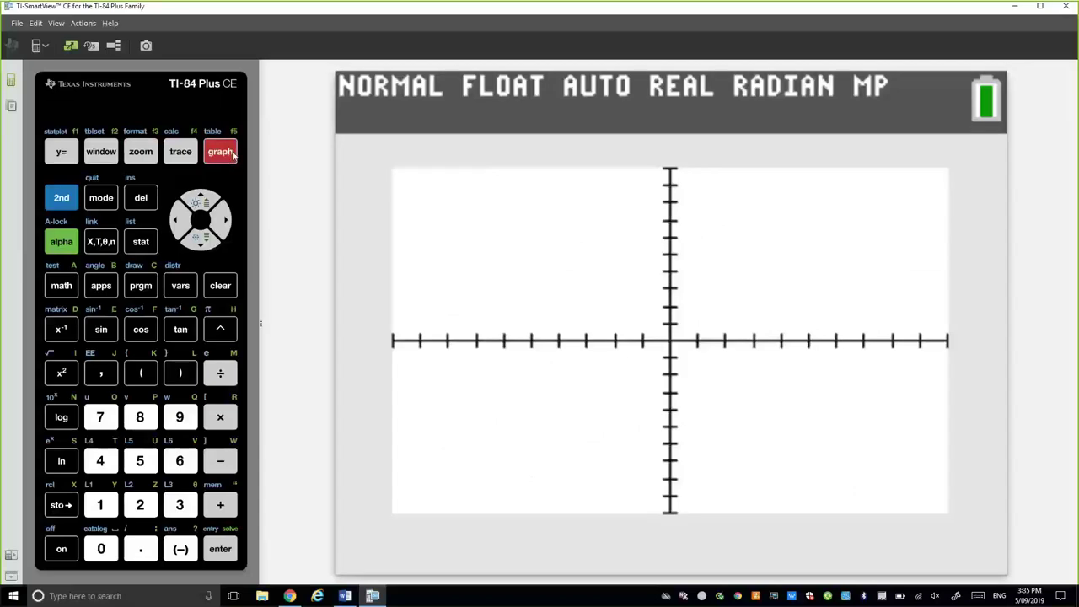
# Step: Look over the string-art diagram in Word, then return to the TI-SmartView emulator
pyautogui.click(345, 597)
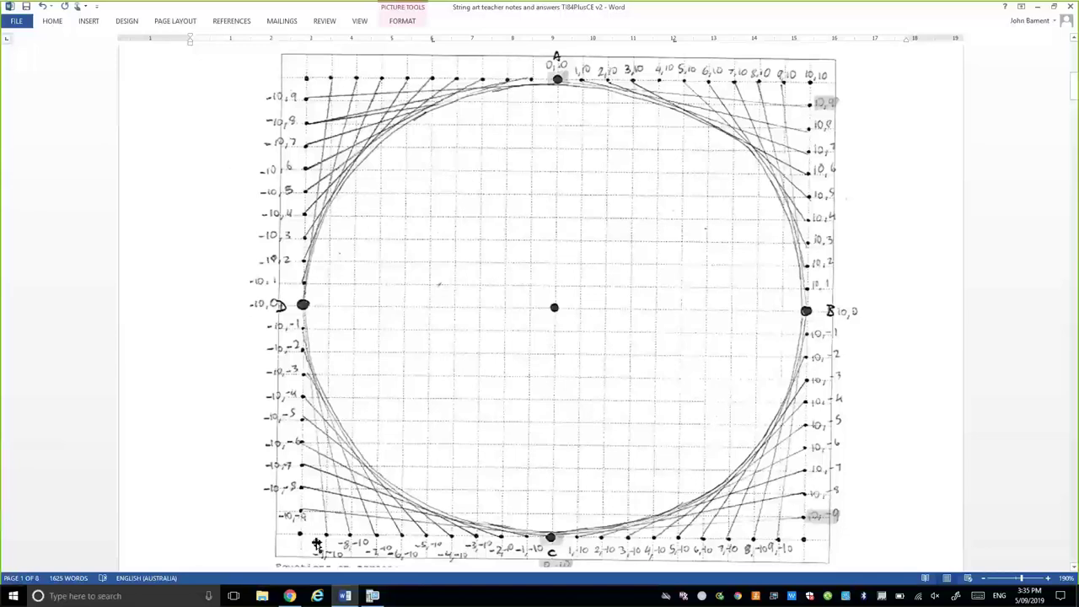
pyautogui.click(373, 596)
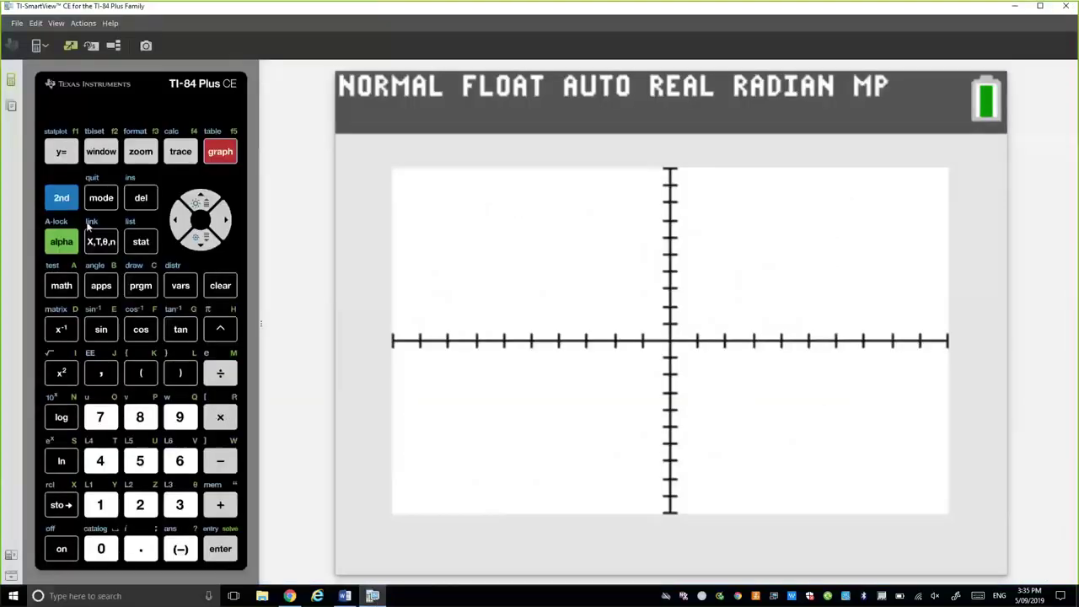
# Step: Ungroup YSTR from MEM Group, loading equations like Y1=-1/10X+10 into the Y= list
pyautogui.click(61, 205)
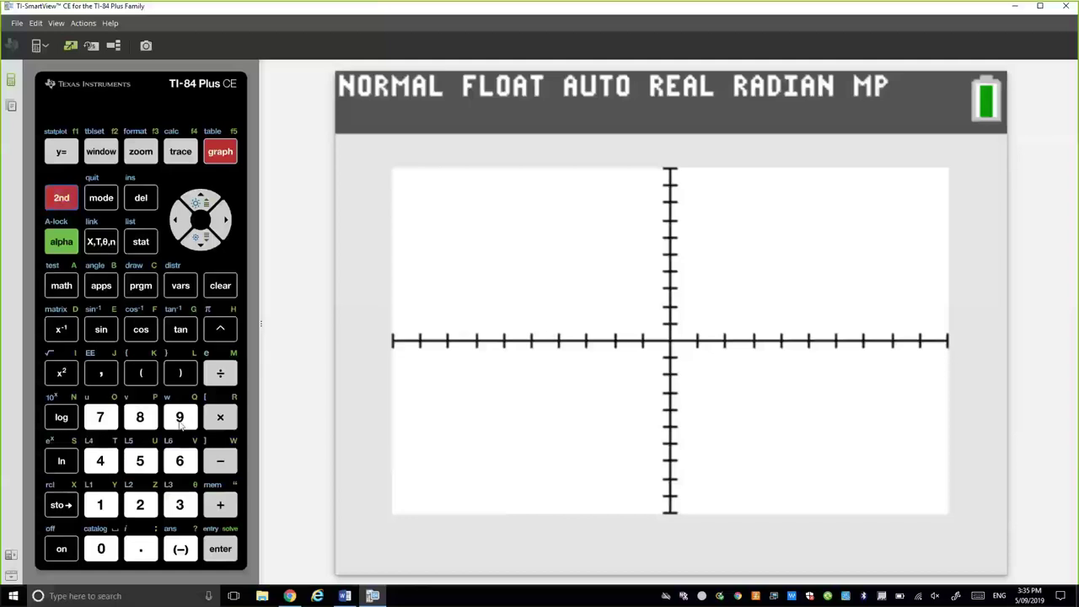
pyautogui.click(221, 504)
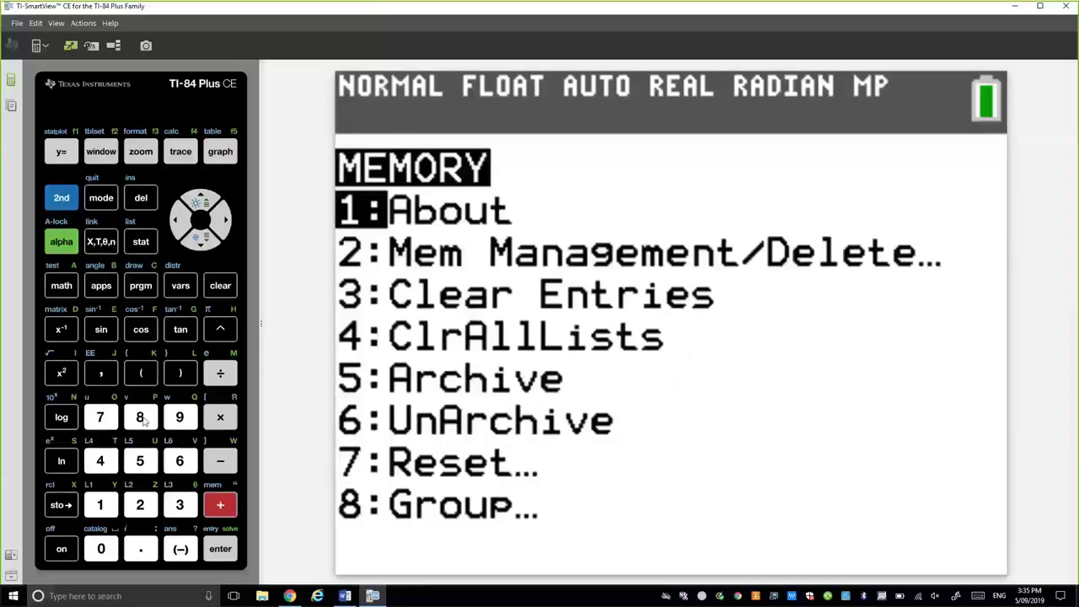
pyautogui.click(63, 157)
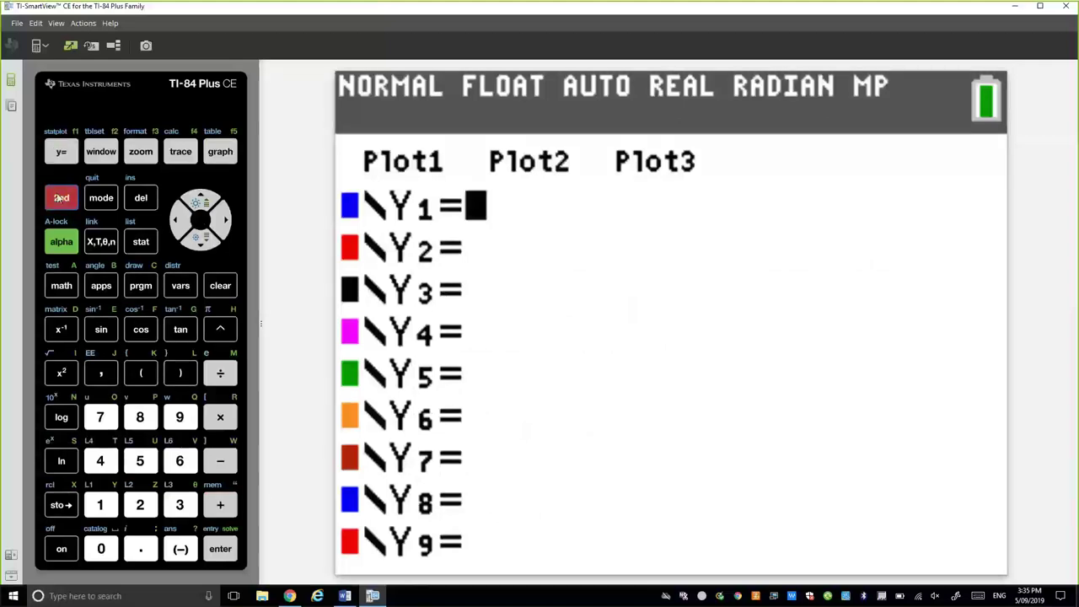
pyautogui.click(52, 198)
pyautogui.click(220, 504)
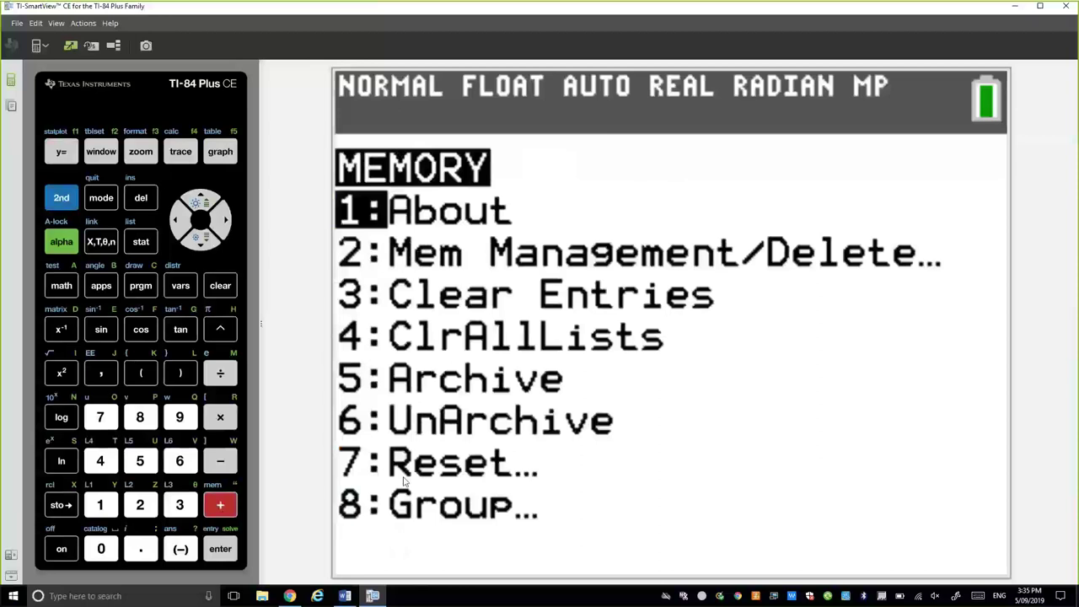
pyautogui.click(140, 417)
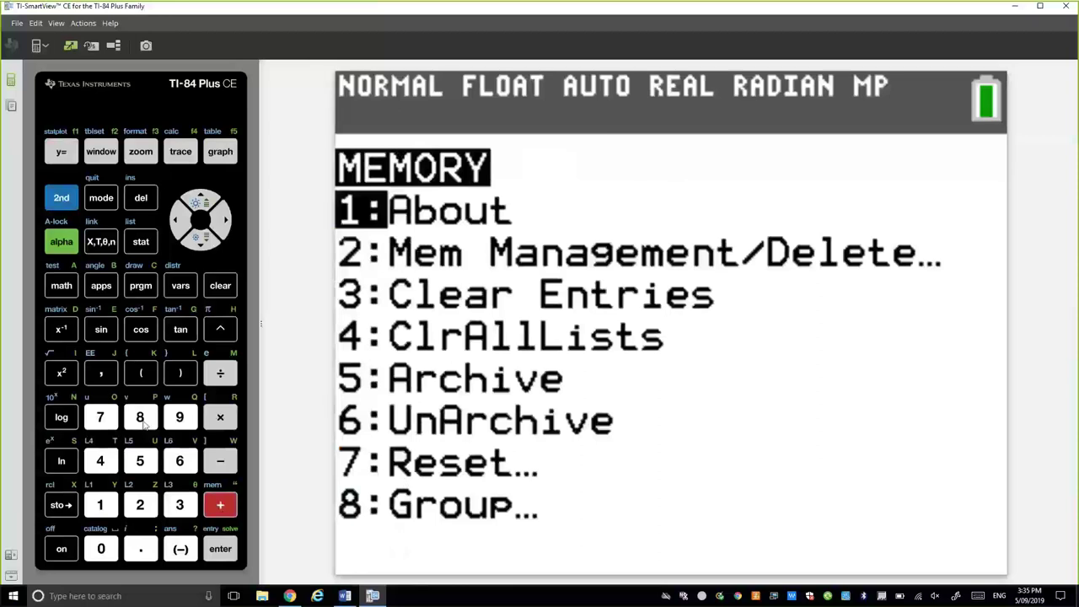
pyautogui.click(220, 221)
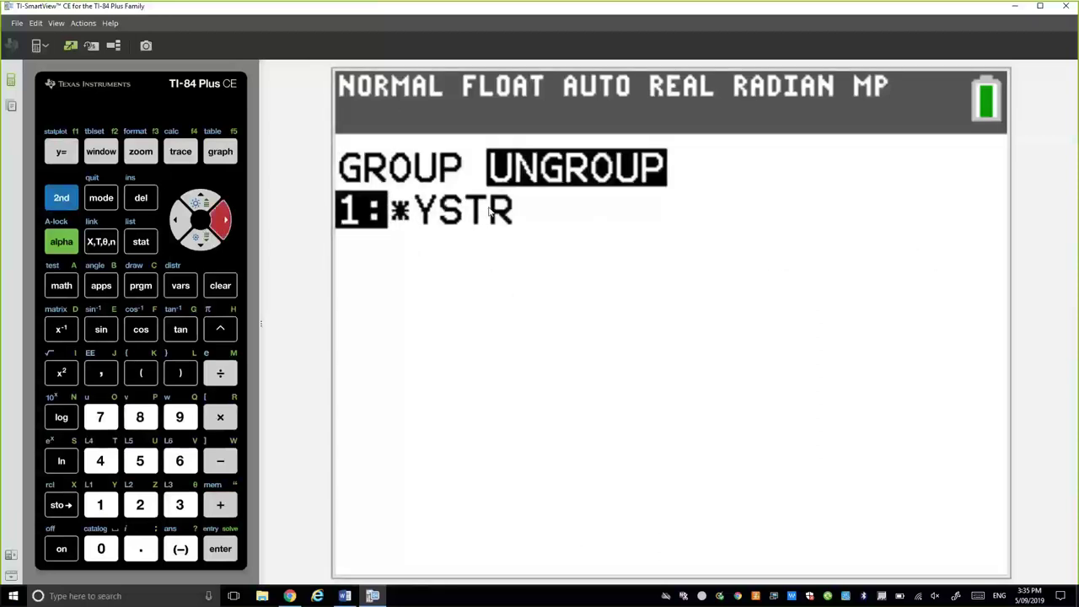
pyautogui.click(106, 509)
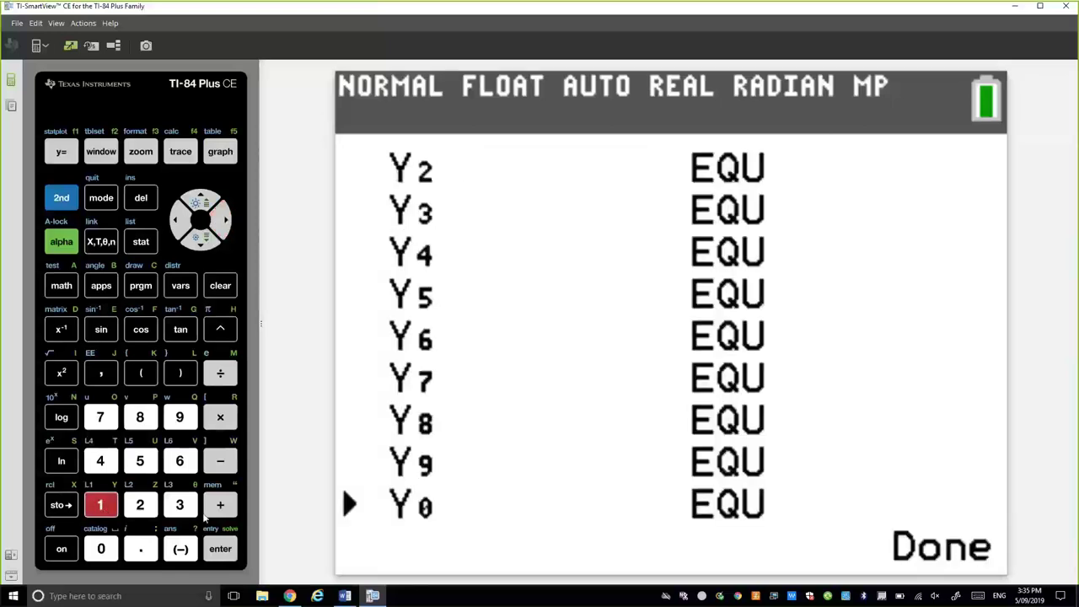
pyautogui.click(60, 152)
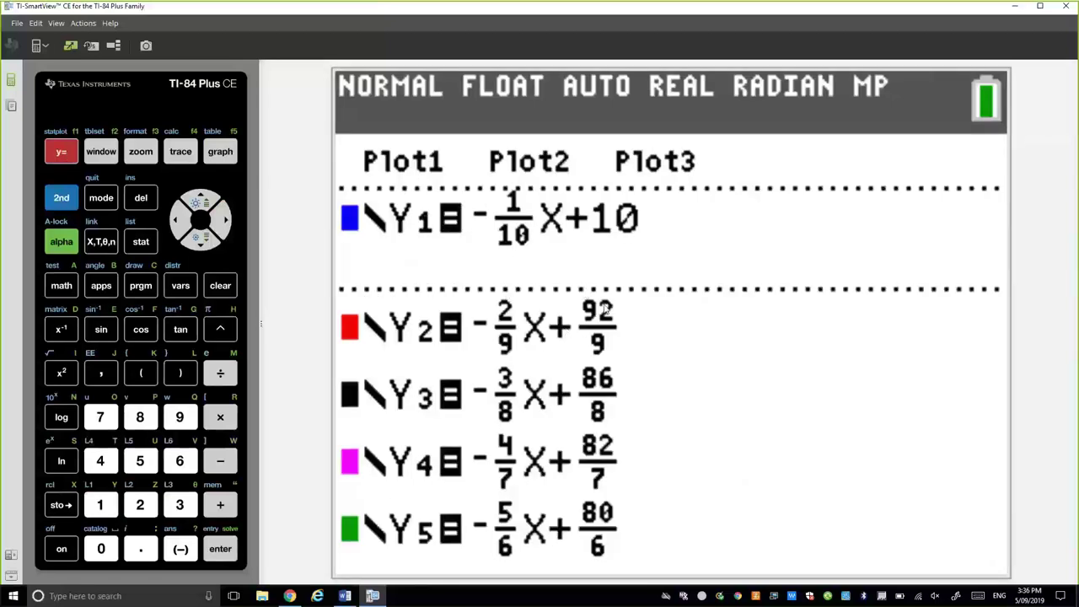
# Step: Clear Y2 and start it with the fraction −2/9
pyautogui.click(200, 242)
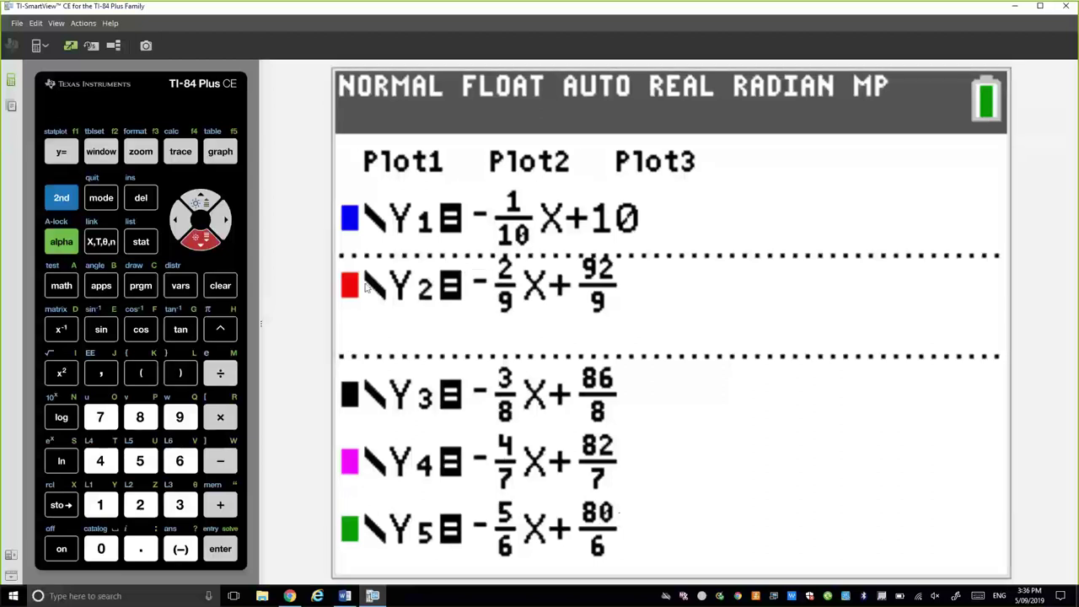
pyautogui.click(221, 285)
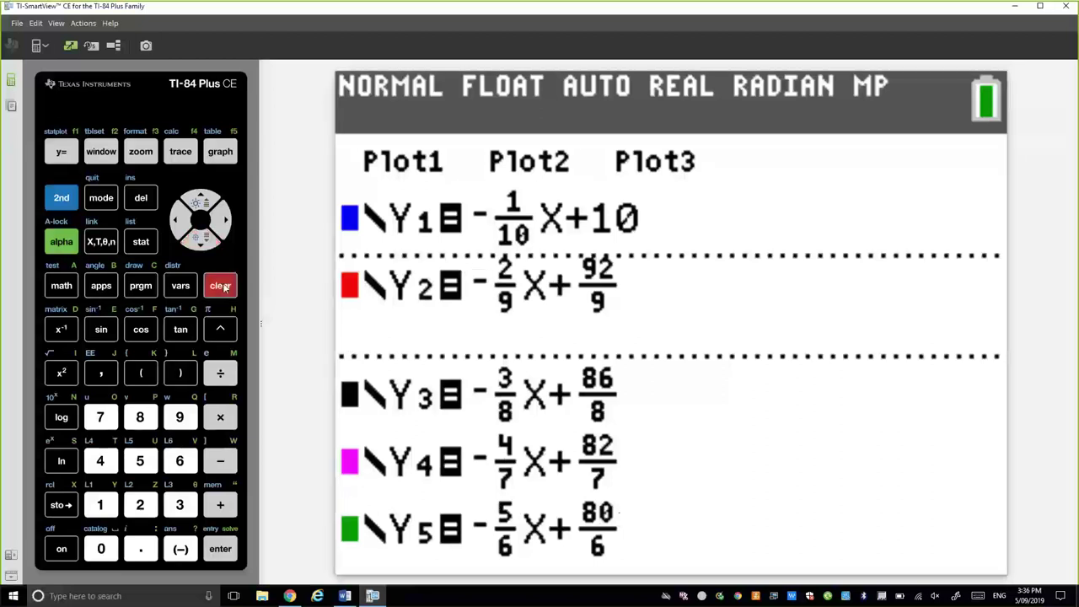
pyautogui.click(185, 557)
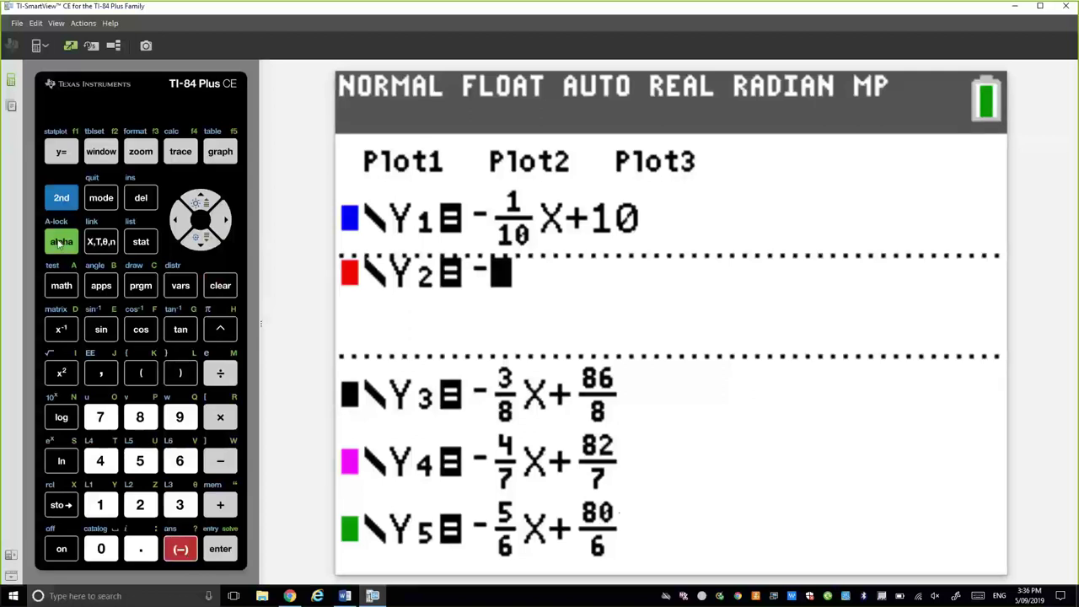
pyautogui.click(94, 242)
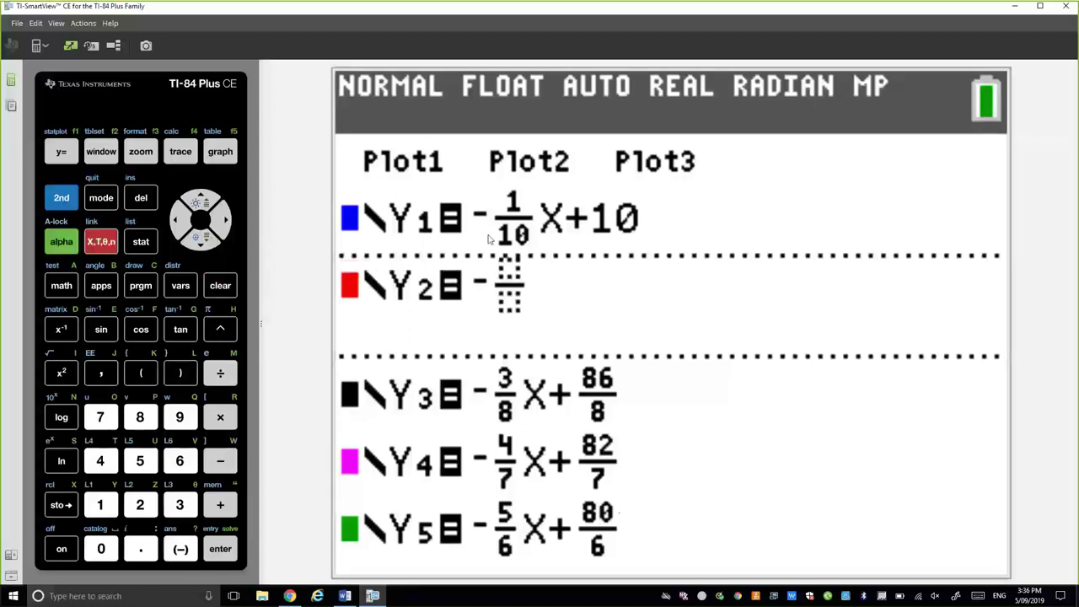
pyautogui.click(179, 460)
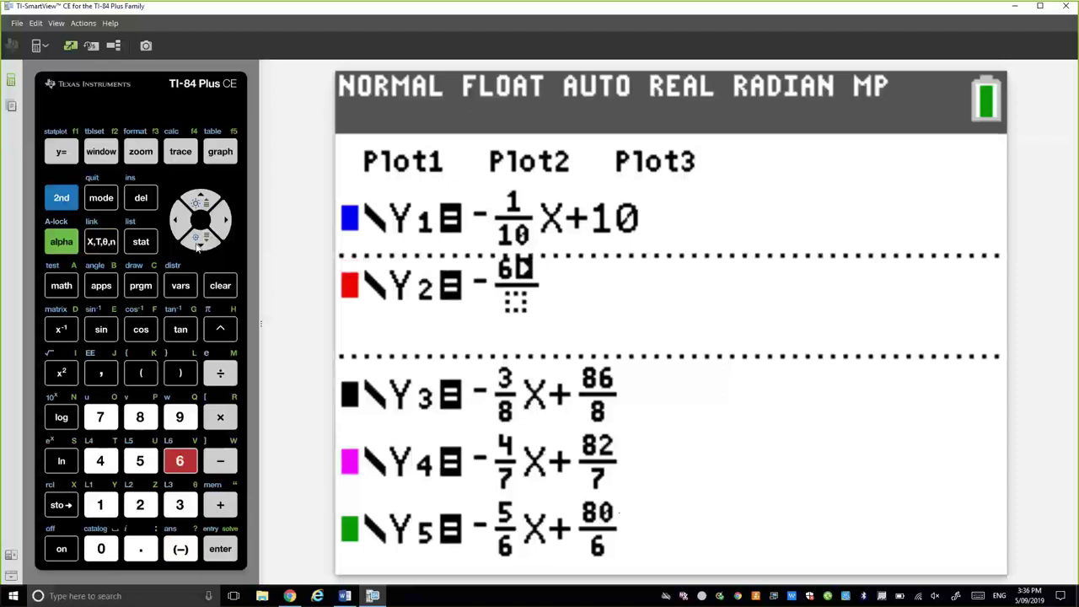
pyautogui.press('Left')
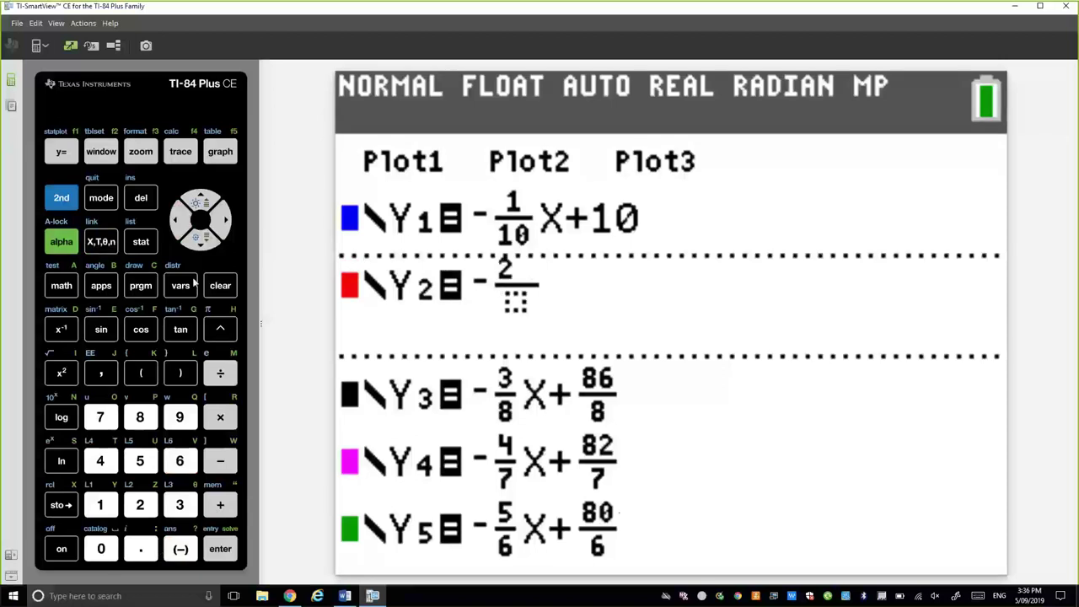
pyautogui.click(151, 508)
pyautogui.press('Down')
pyautogui.click(191, 409)
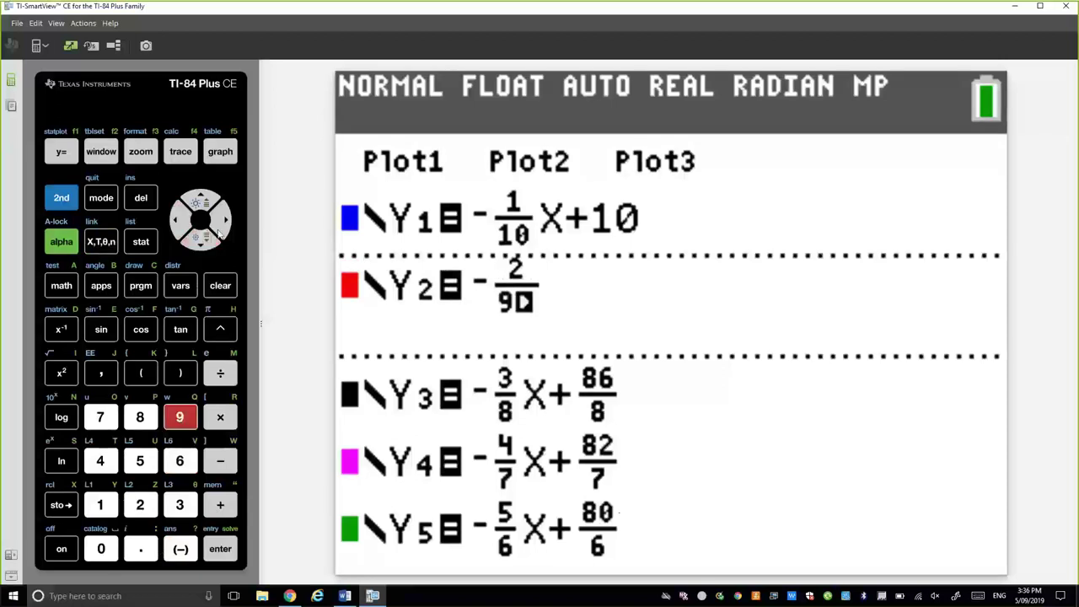
pyautogui.press('Right')
# Step: Complete Y2 as −2/9X + 92/9 using a fraction for 92/9
pyautogui.click(102, 241)
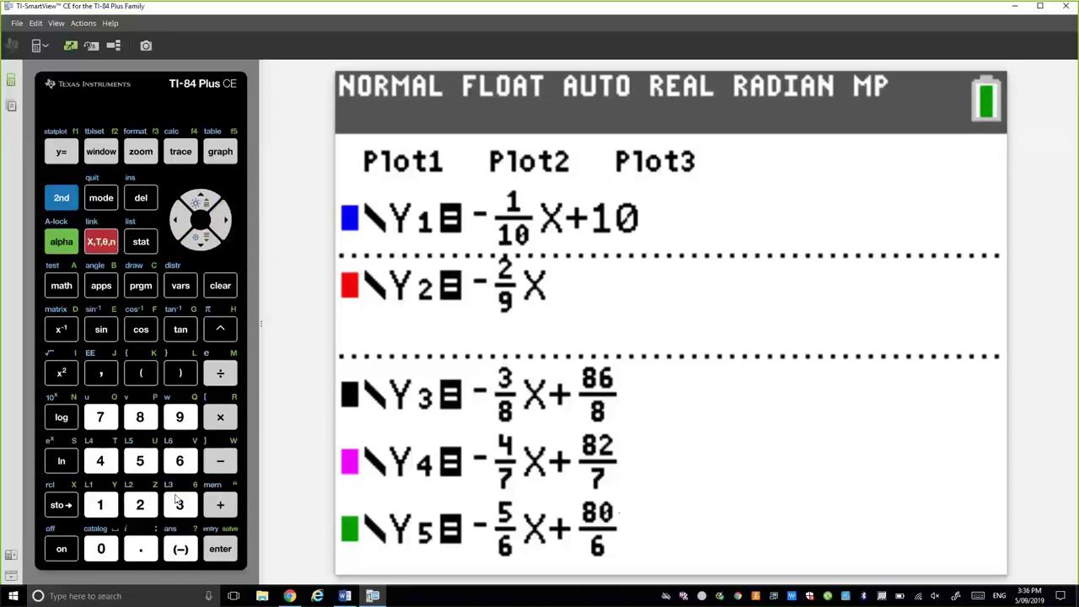
pyautogui.click(220, 504)
pyautogui.write('9')
pyautogui.click(140, 504)
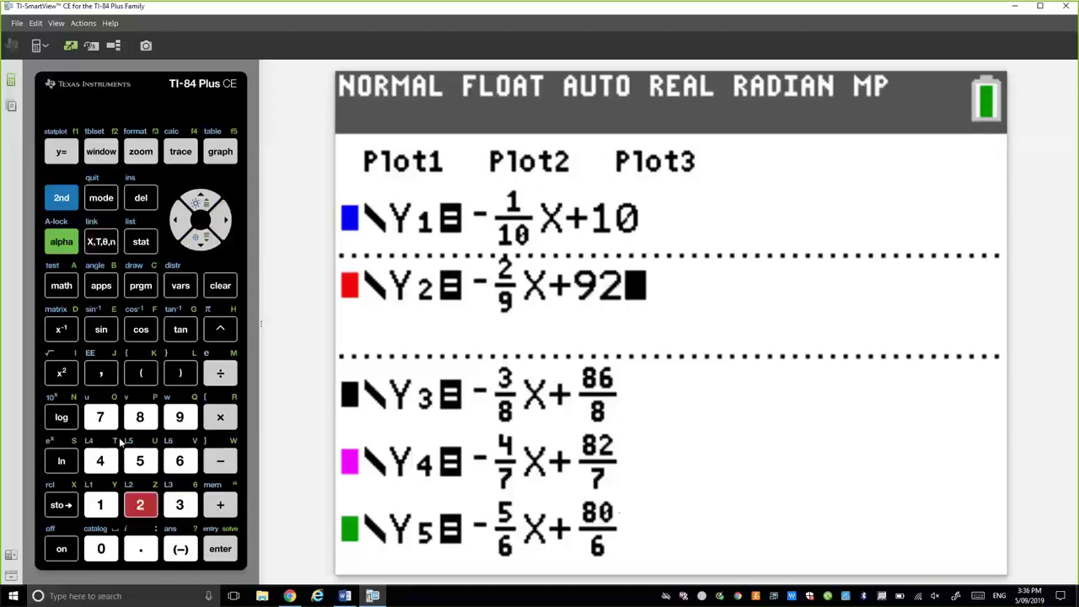
pyautogui.click(60, 242)
pyautogui.click(101, 242)
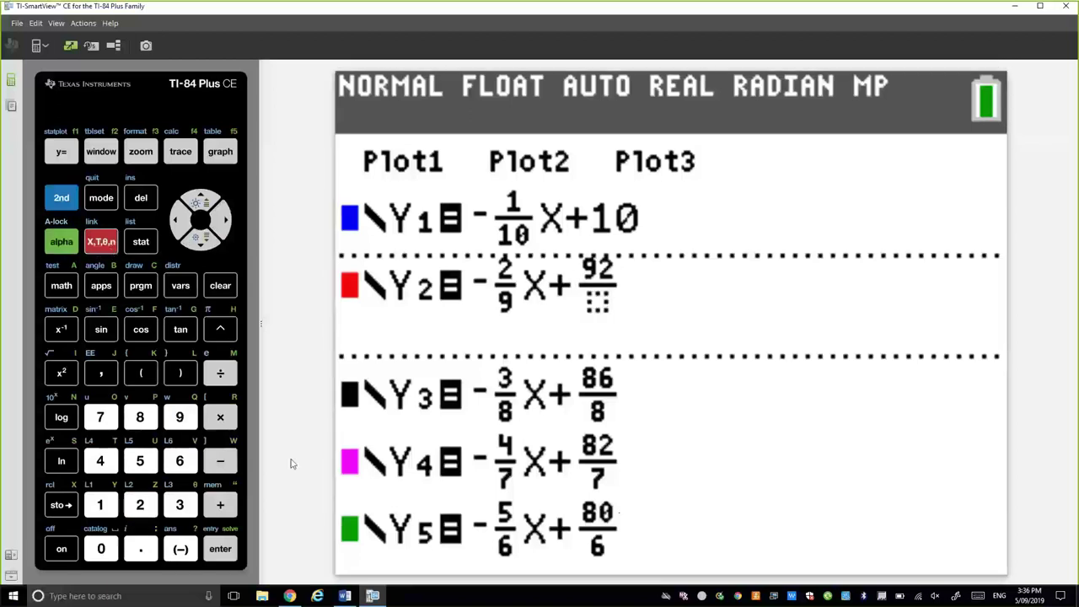
pyautogui.click(179, 416)
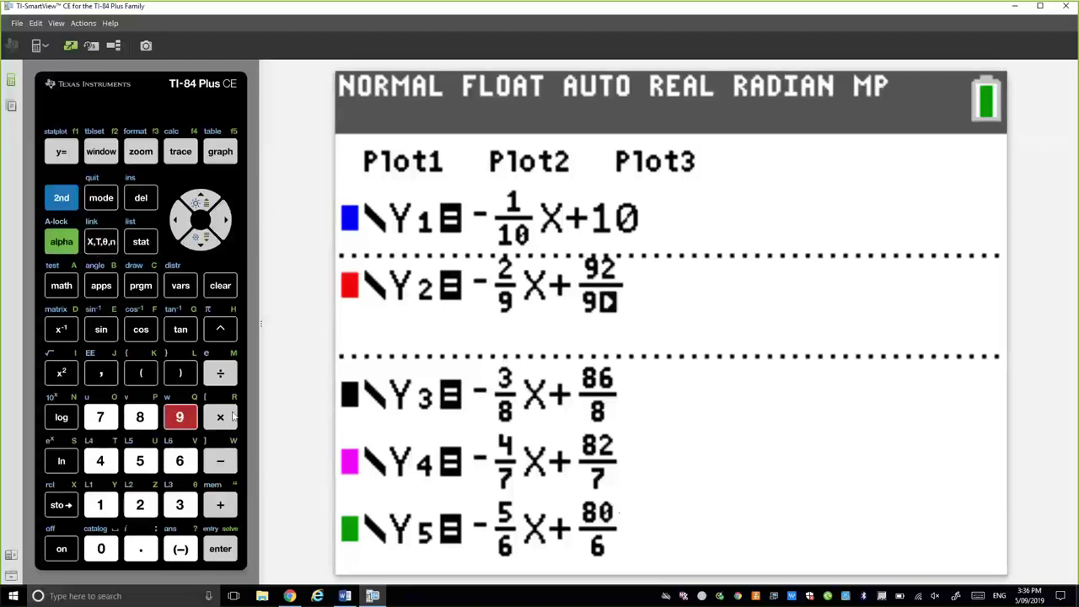
# Step: Graph the string-art lines as a curve in the first quadrant, then view the window settings
pyautogui.click(220, 152)
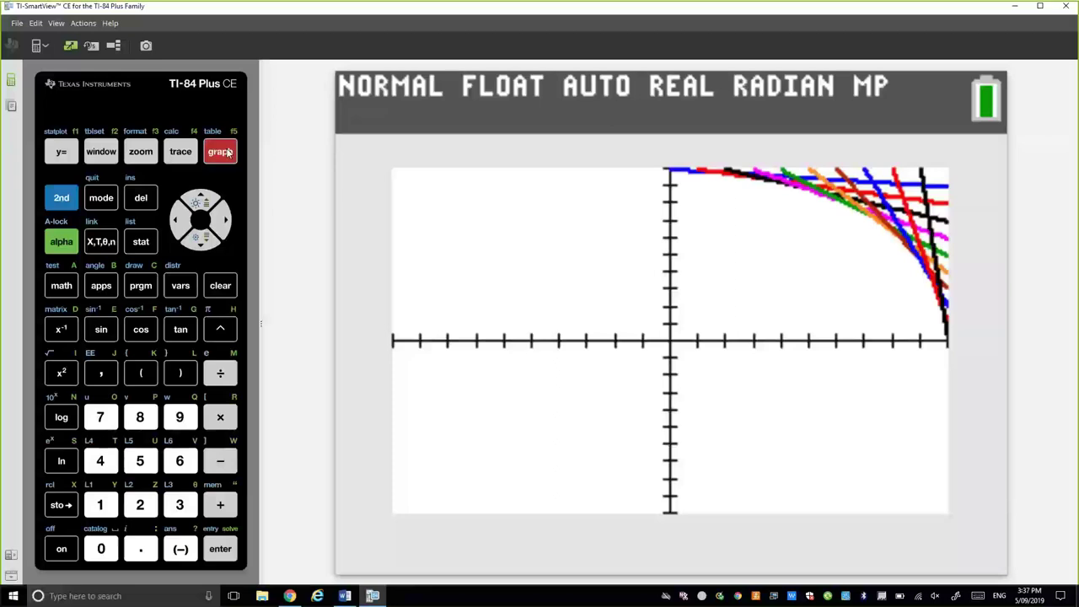
pyautogui.click(102, 154)
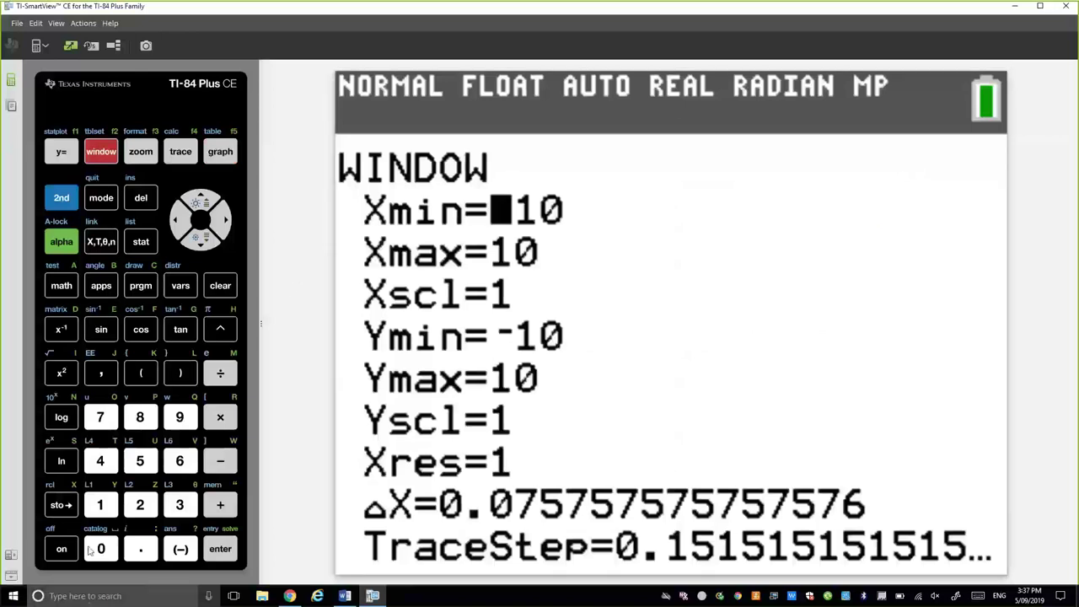
# Step: Set the window's Xmin to −20 and Xmax to 20
pyautogui.click(184, 552)
pyautogui.write('20')
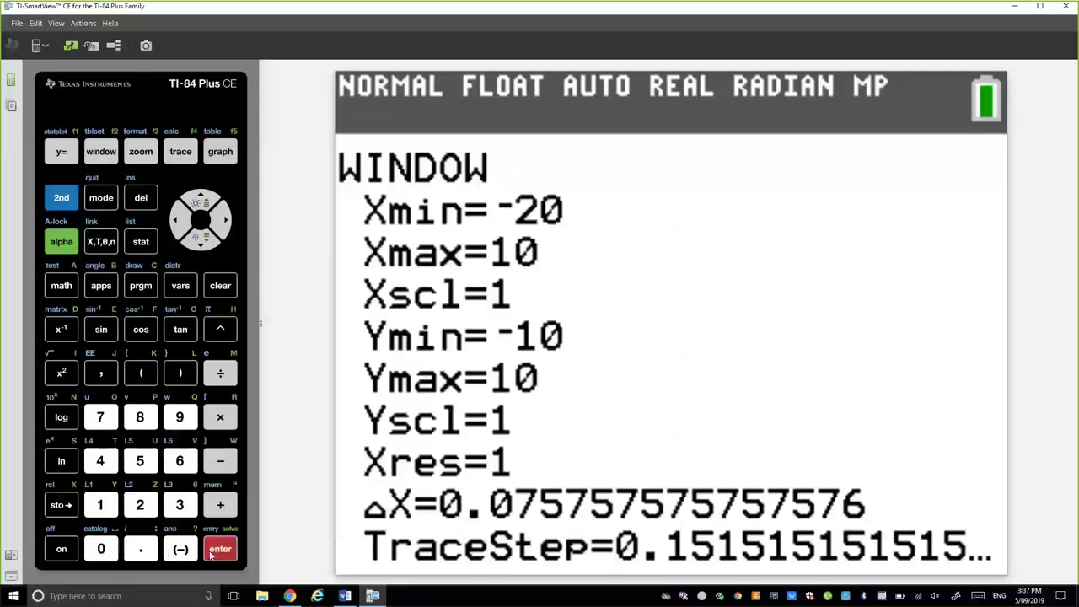
pyautogui.press('Return')
pyautogui.click(138, 505)
pyautogui.click(102, 549)
pyautogui.click(219, 548)
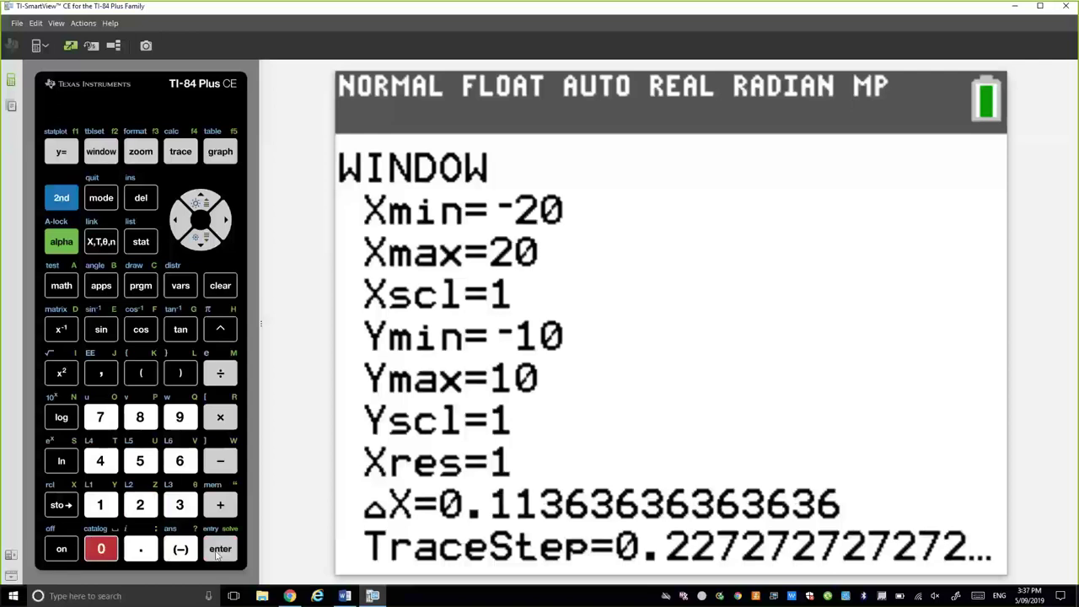
# Step: Set Ymin to −15 and Ymax to 15, then redraw the graph
pyautogui.click(200, 238)
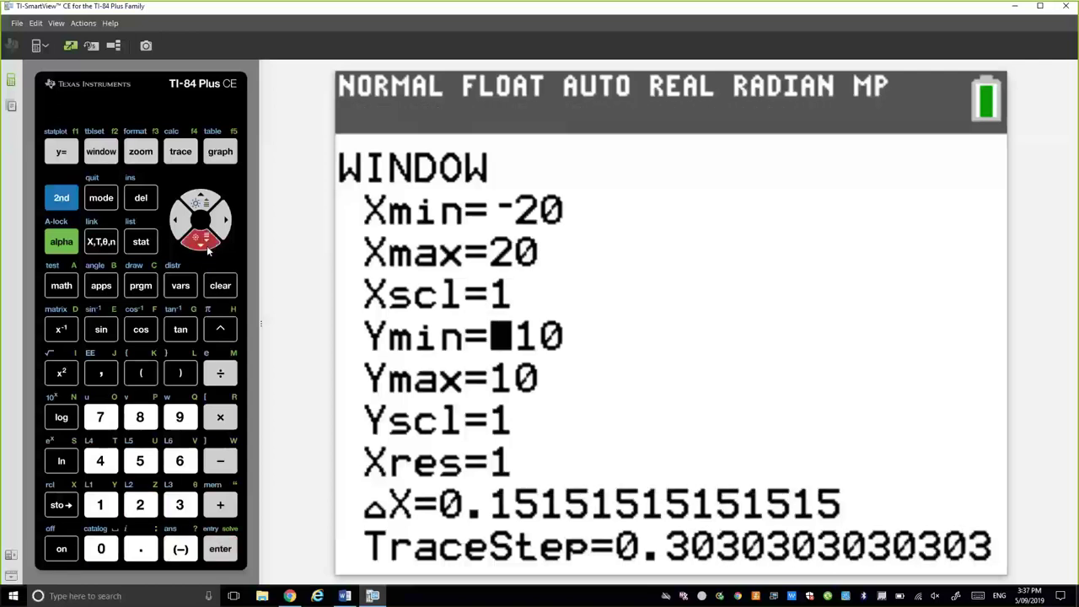
pyautogui.click(181, 549)
pyautogui.write('15')
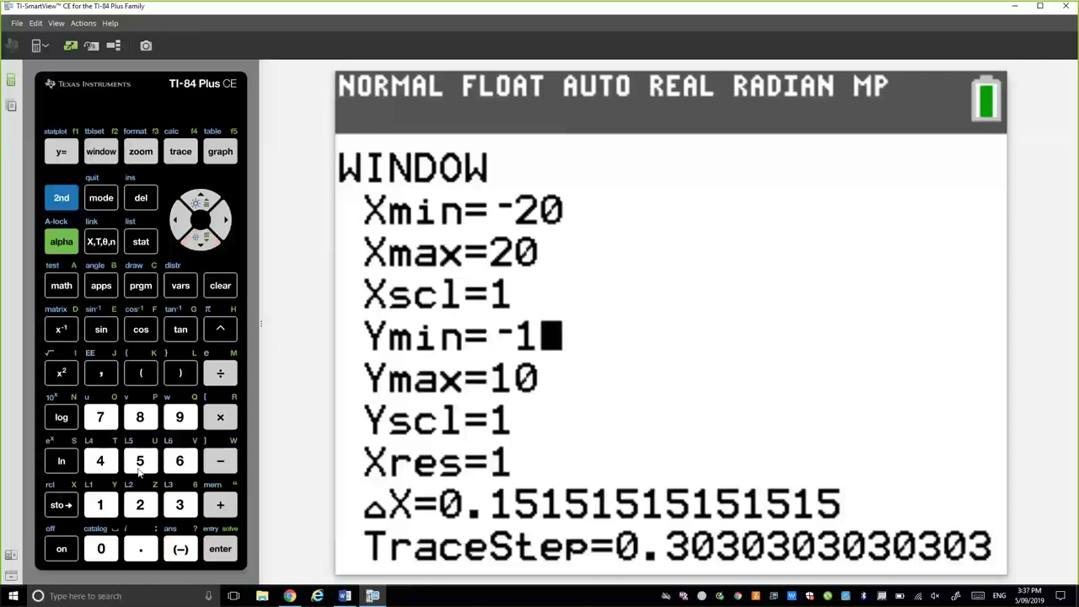
pyautogui.click(220, 549)
pyautogui.click(101, 505)
pyautogui.click(140, 461)
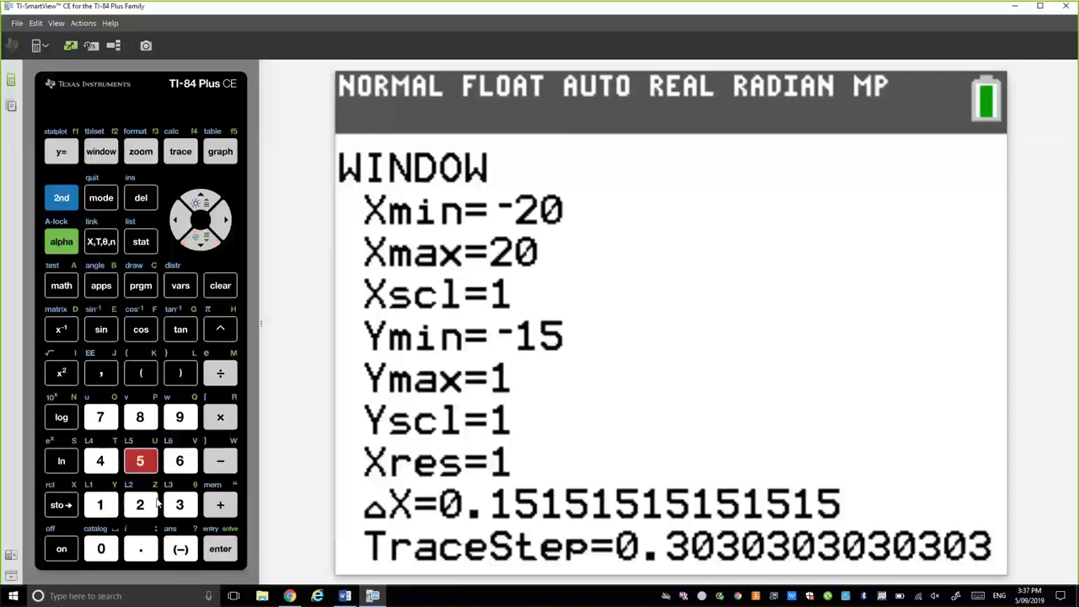
pyautogui.click(220, 549)
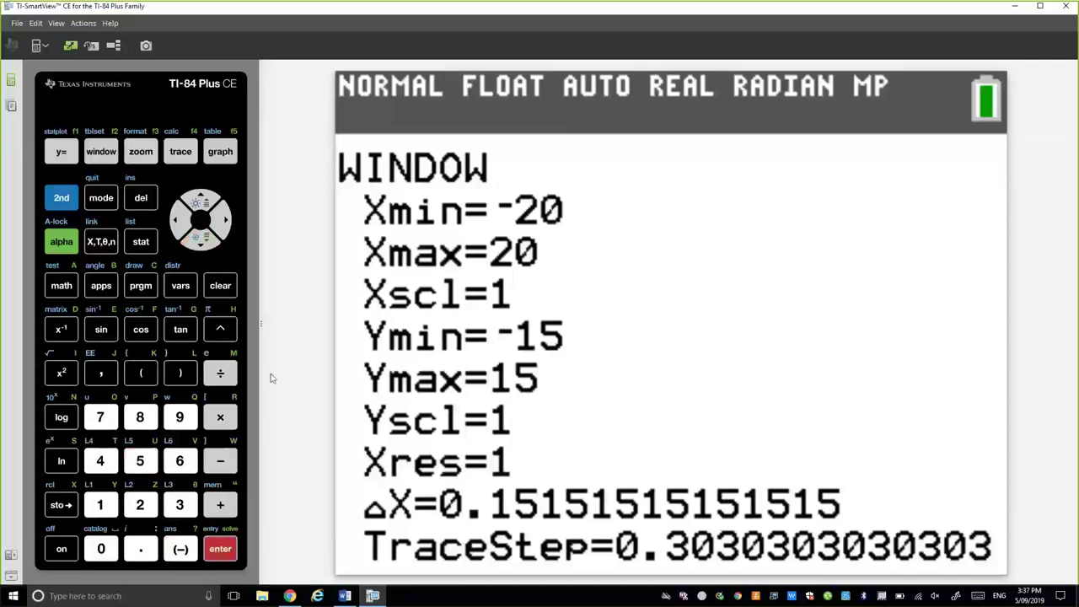
pyautogui.click(220, 151)
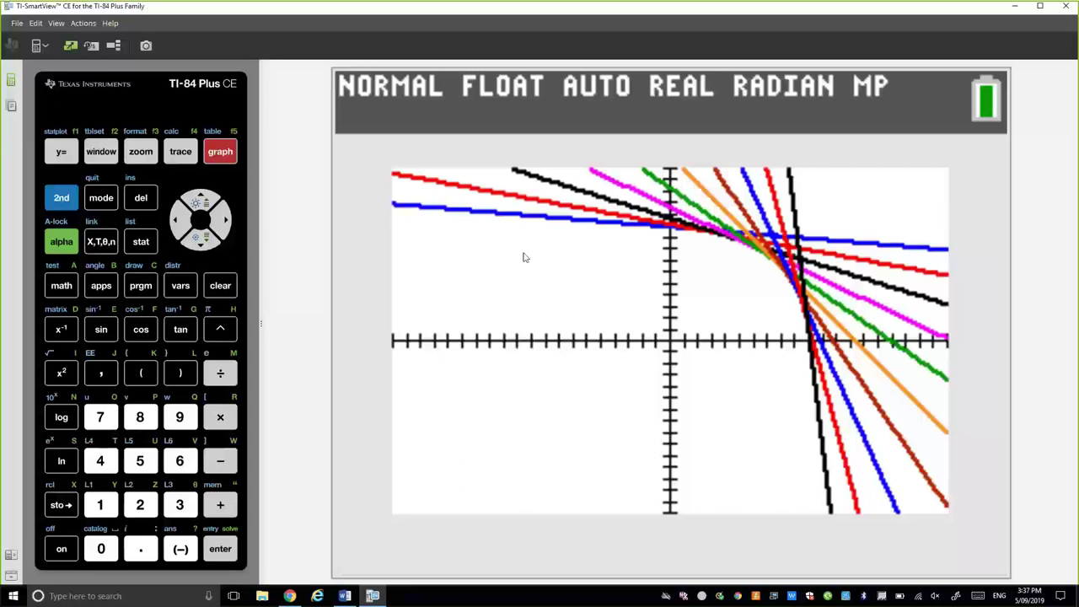
# Step: Use a Zoom option to give the graph equally scaled axes
pyautogui.click(140, 153)
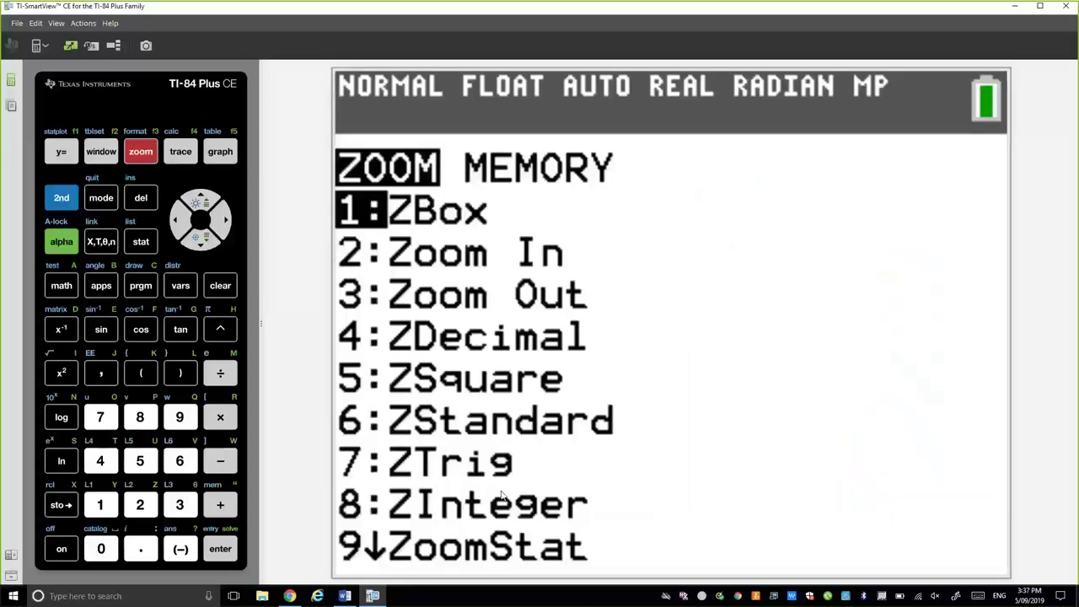
pyautogui.click(141, 462)
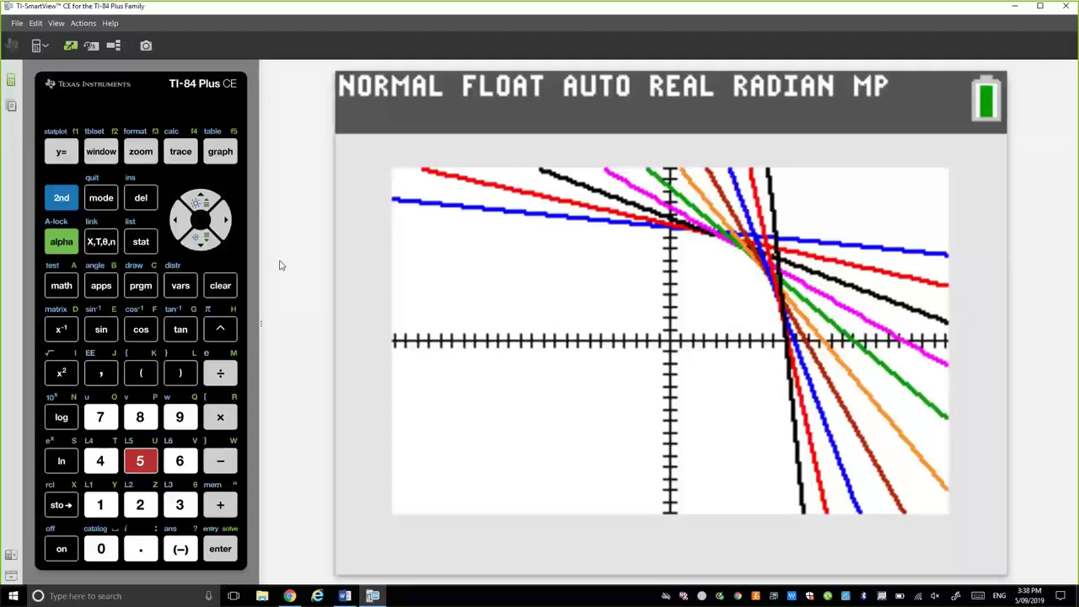
# Step: Scroll the Y= editor through the ten string-art equations down to Y0=-10X+100
pyautogui.click(61, 155)
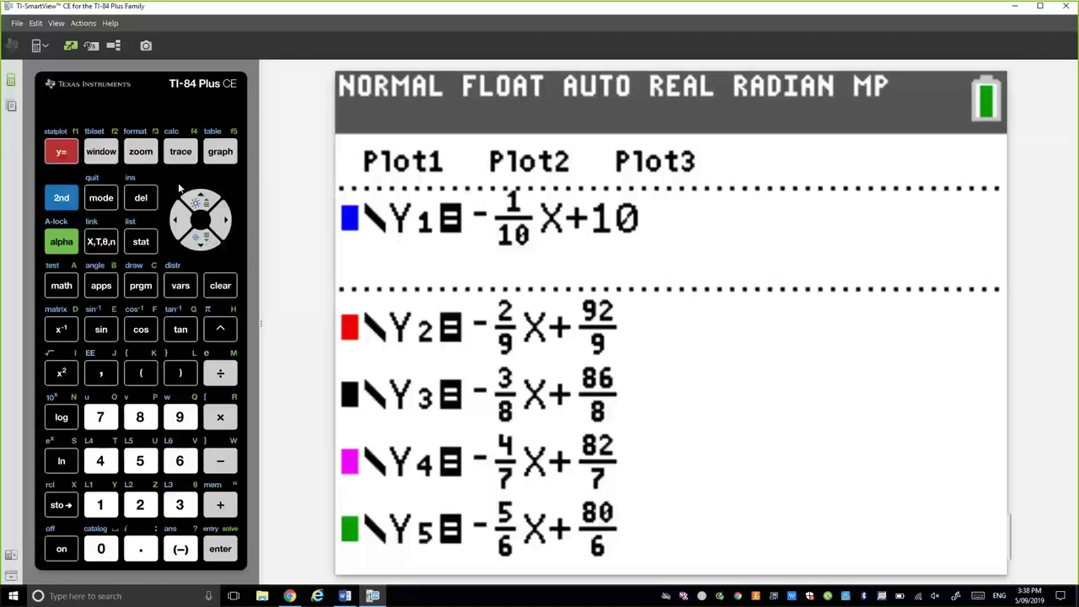
pyautogui.moveTo(201, 241); pyautogui.dragTo(201, 242)
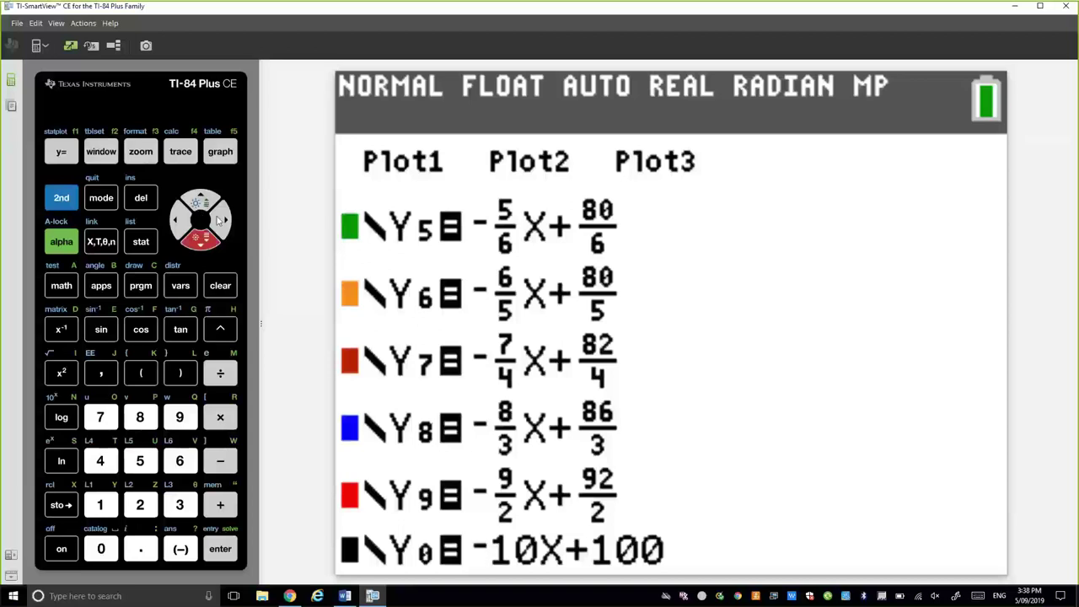
# Step: Quit to the home screen and open Mem Management's Y-Vars list
pyautogui.click(72, 201)
pyautogui.click(99, 199)
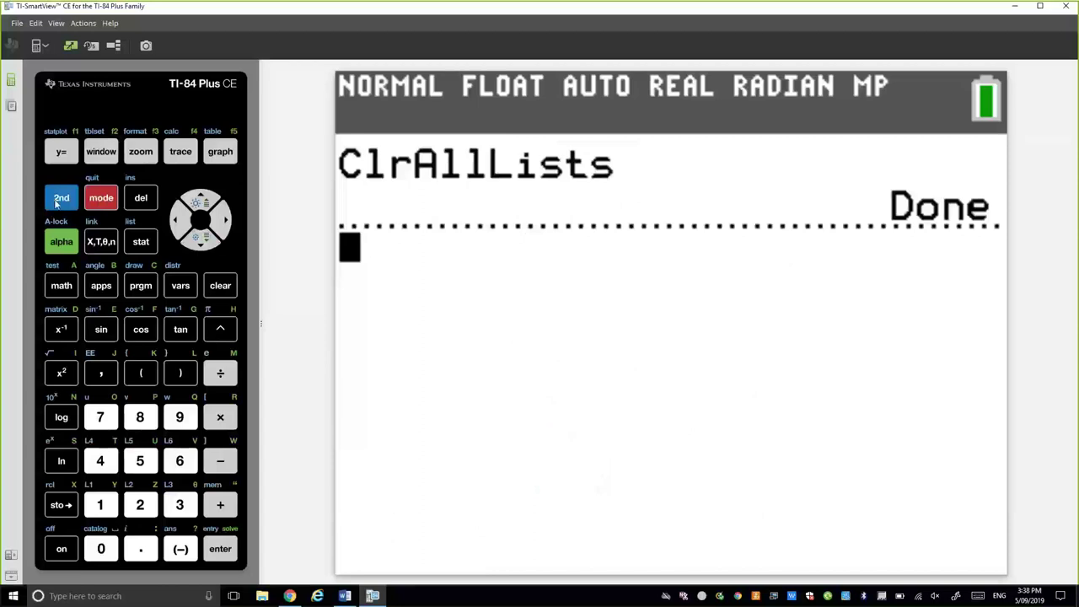
pyautogui.click(61, 198)
pyautogui.click(218, 503)
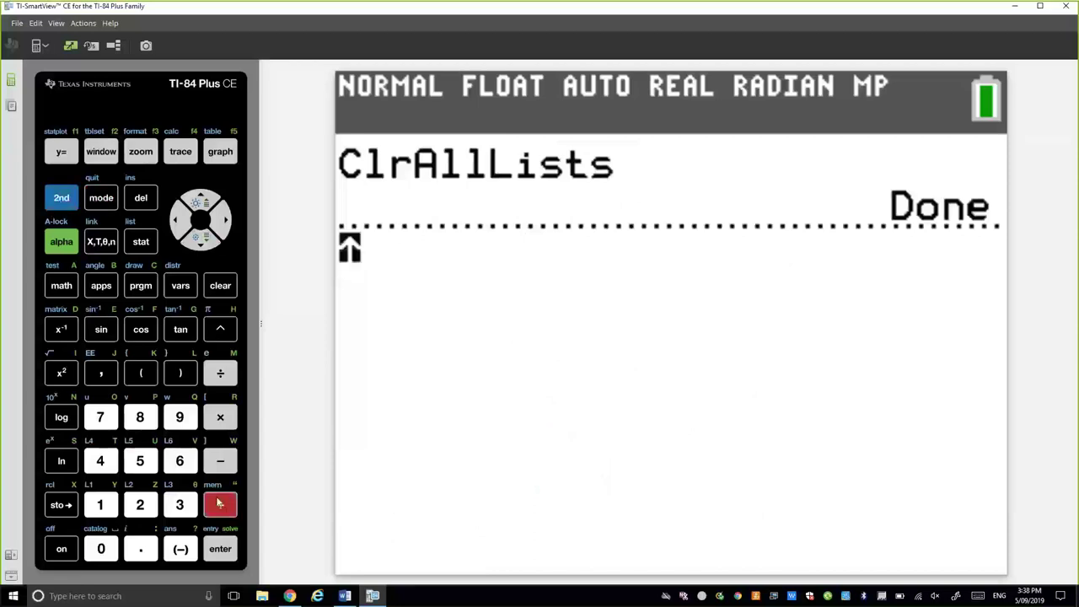
pyautogui.press('2')
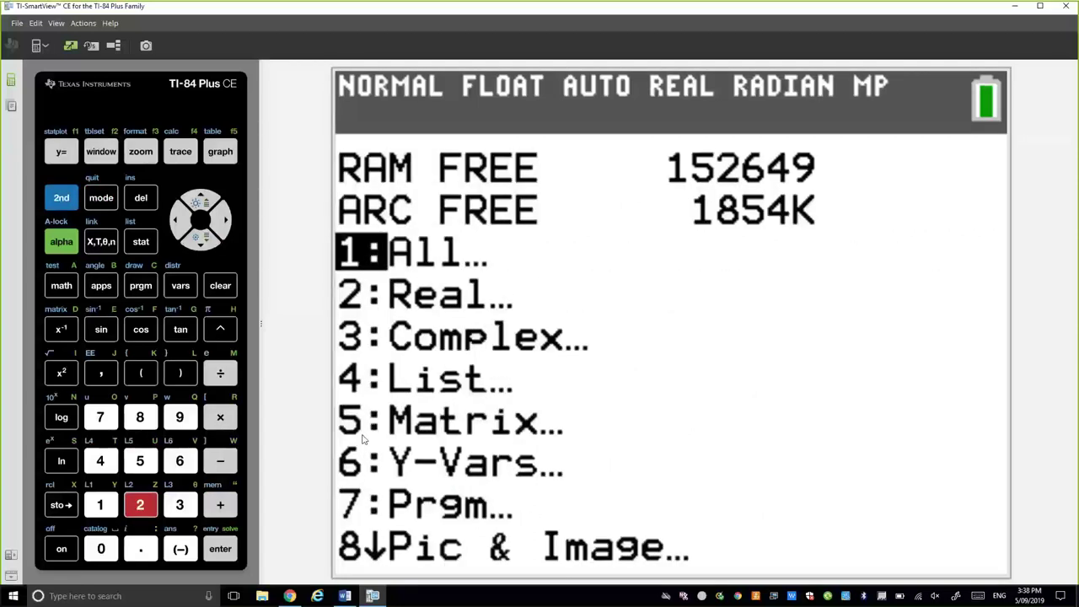
pyautogui.press('6')
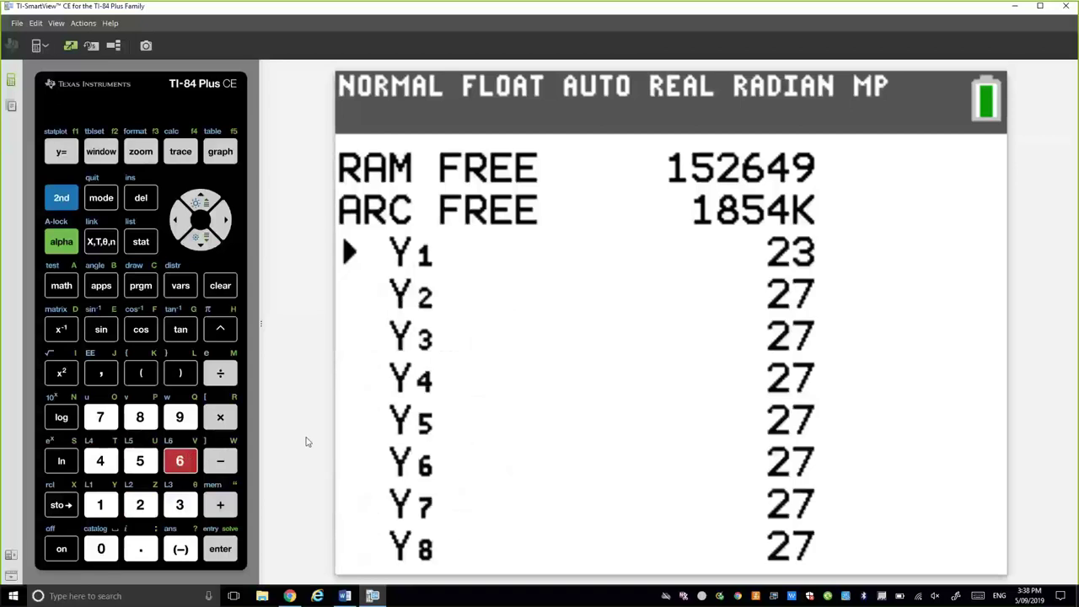
# Step: Delete every stored Y equation through Y0, then confirm the Y= list is empty
pyautogui.click(141, 197)
pyautogui.click(142, 197)
pyautogui.click(142, 197)
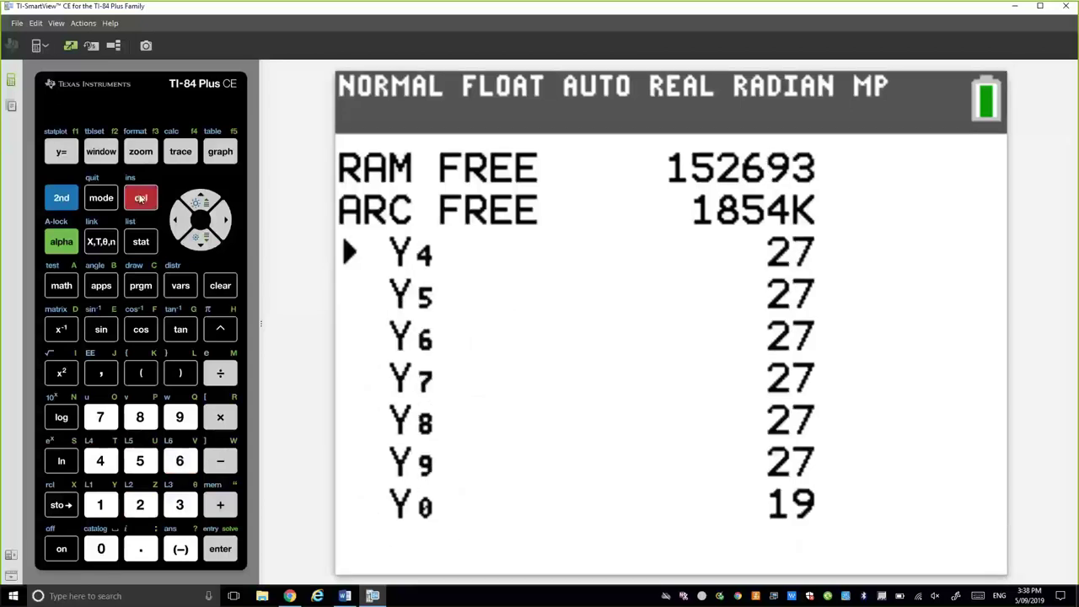
pyautogui.click(140, 198)
pyautogui.click(141, 198)
pyautogui.click(140, 198)
pyautogui.click(140, 198)
pyautogui.click(140, 198)
pyautogui.click(139, 199)
pyautogui.click(137, 199)
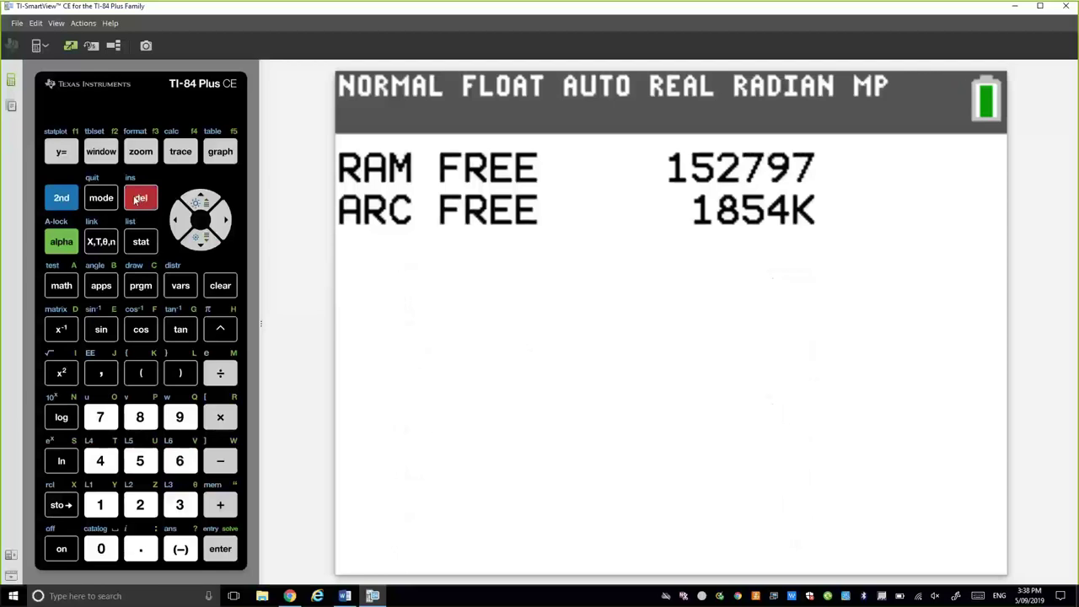
pyautogui.click(61, 151)
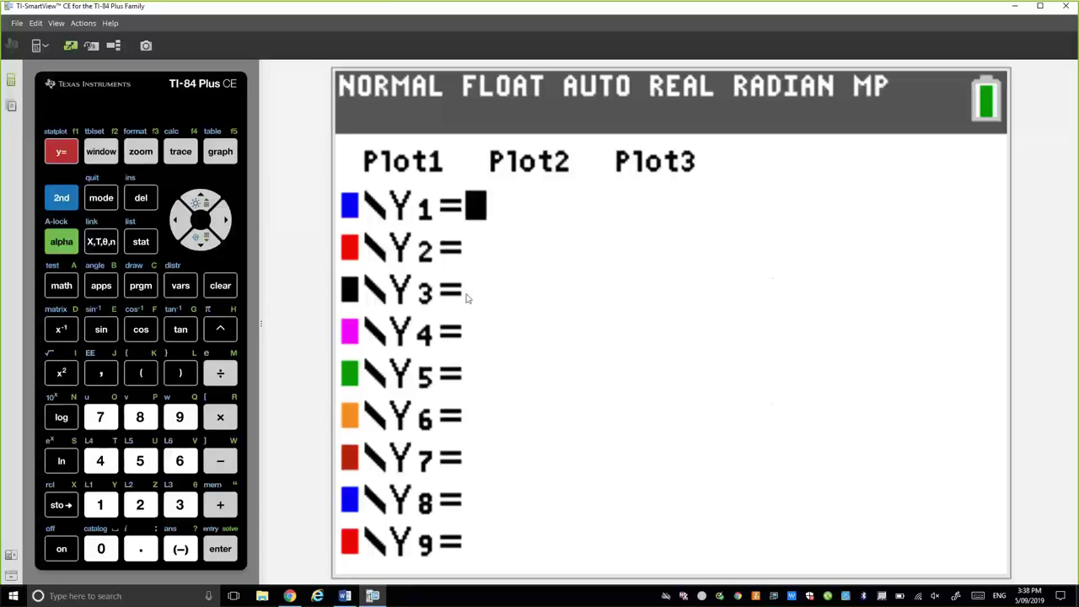
# Step: Look at the MEM Group options, then quit back to the home screen
pyautogui.click(62, 197)
pyautogui.click(220, 505)
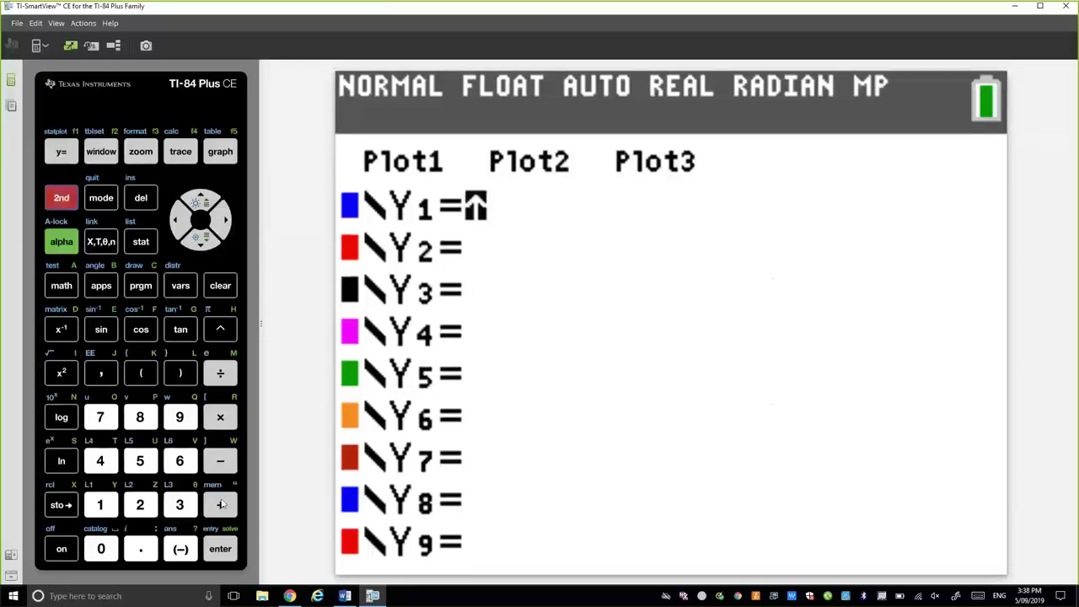
pyautogui.click(141, 418)
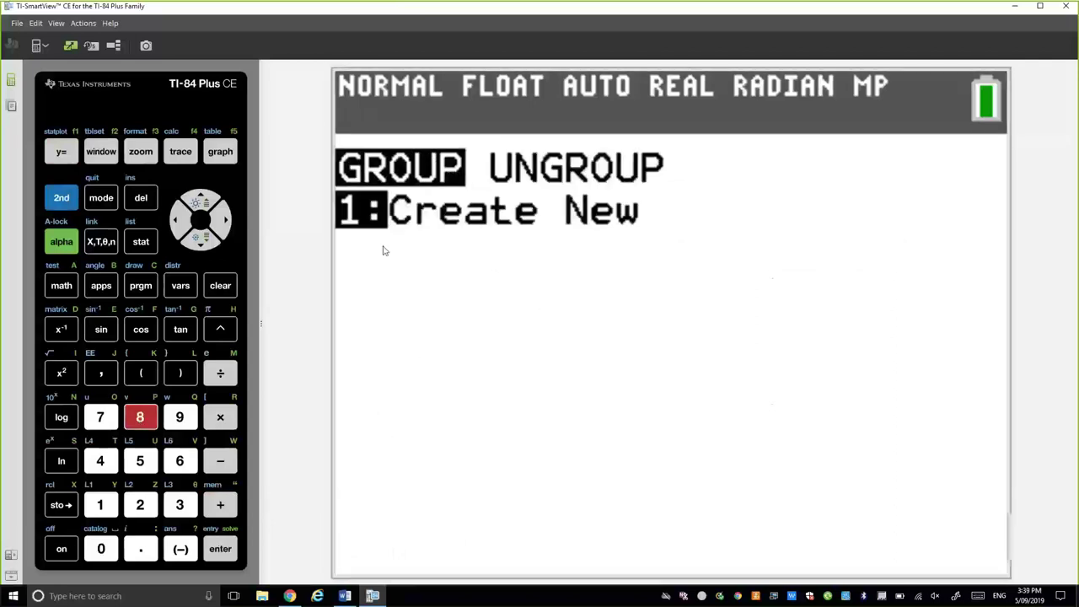
pyautogui.click(61, 198)
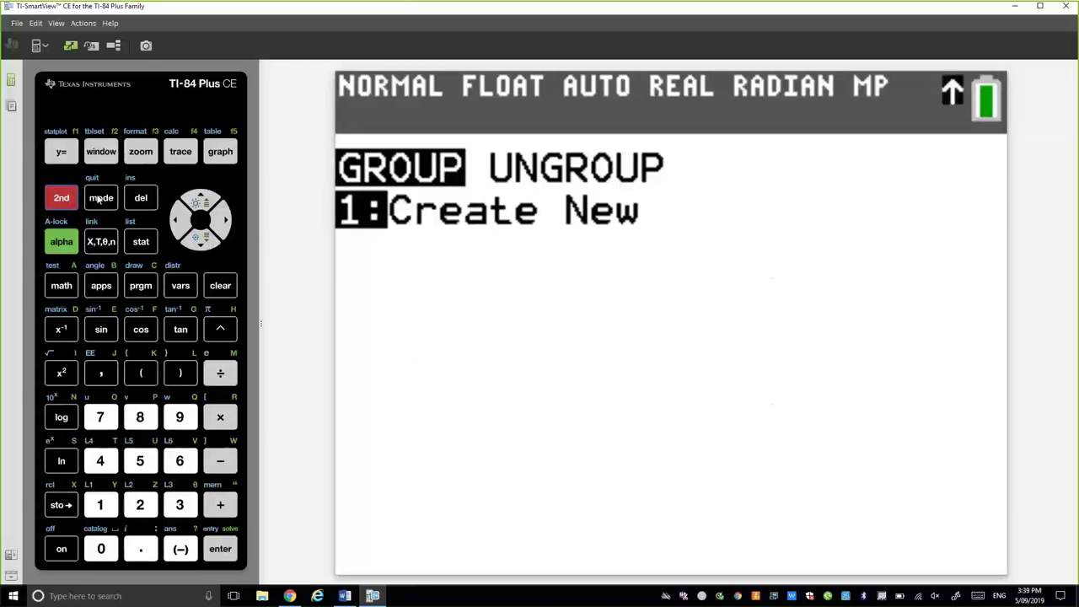
pyautogui.click(101, 198)
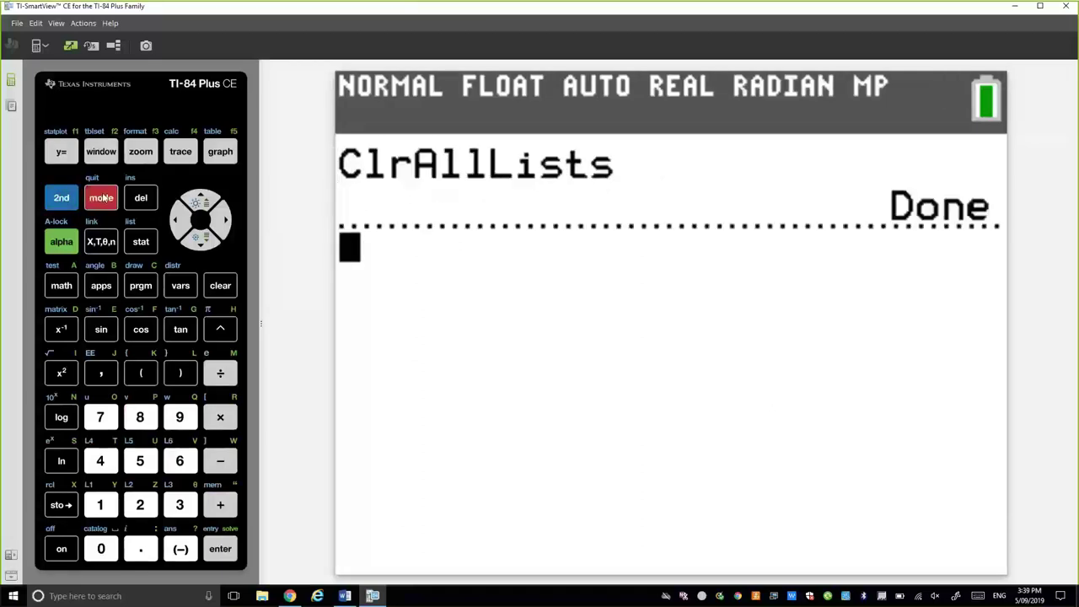
# Step: Run a plain SetUpEditor to reset the list editor
pyautogui.click(140, 242)
pyautogui.press('Return')
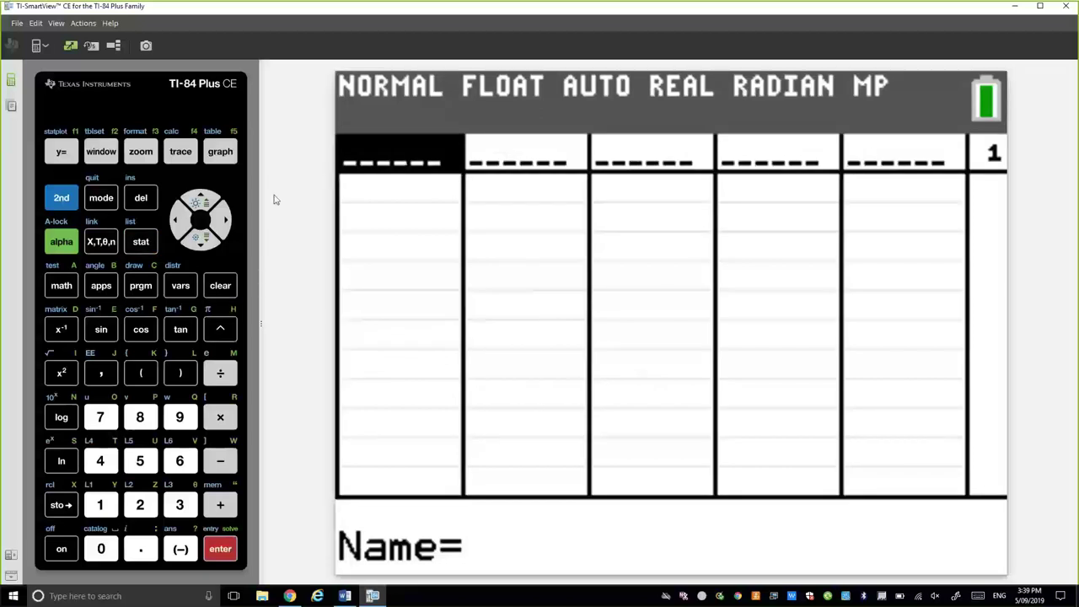
pyautogui.click(142, 243)
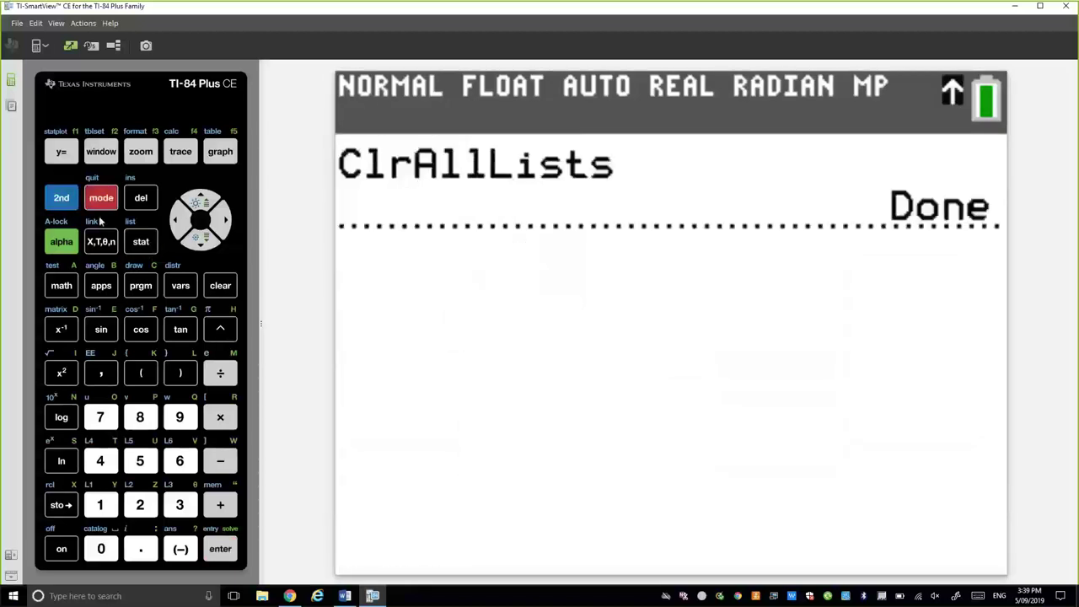
pyautogui.click(141, 243)
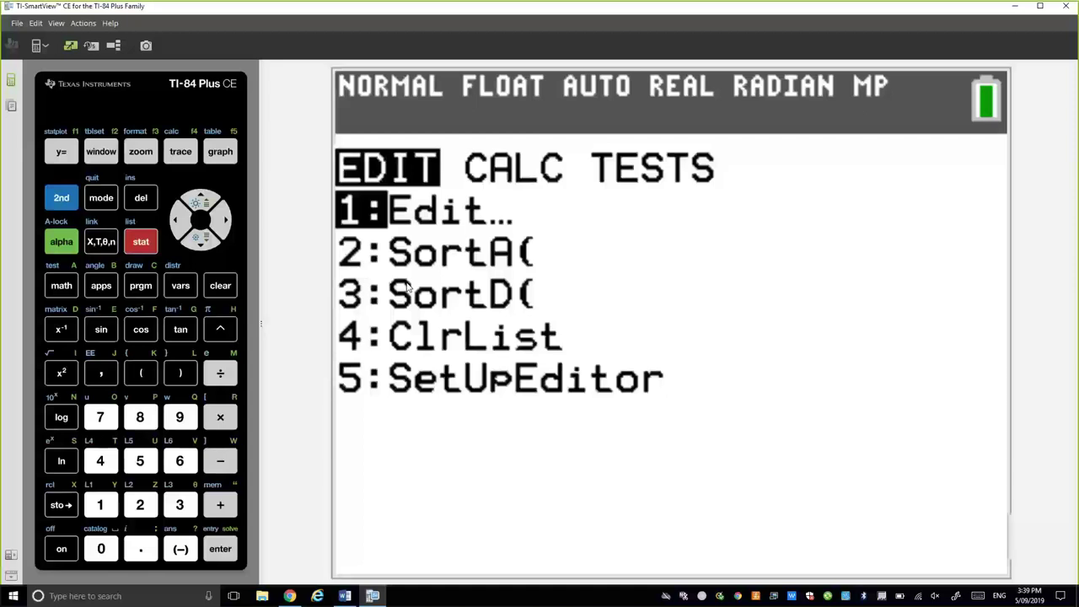
pyautogui.click(140, 462)
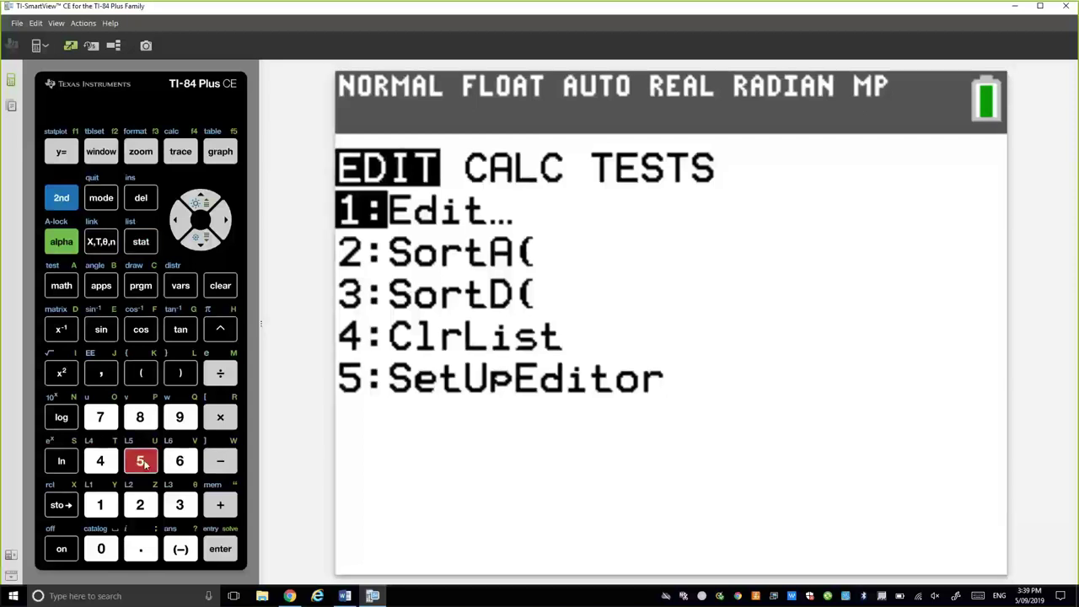
pyautogui.click(220, 549)
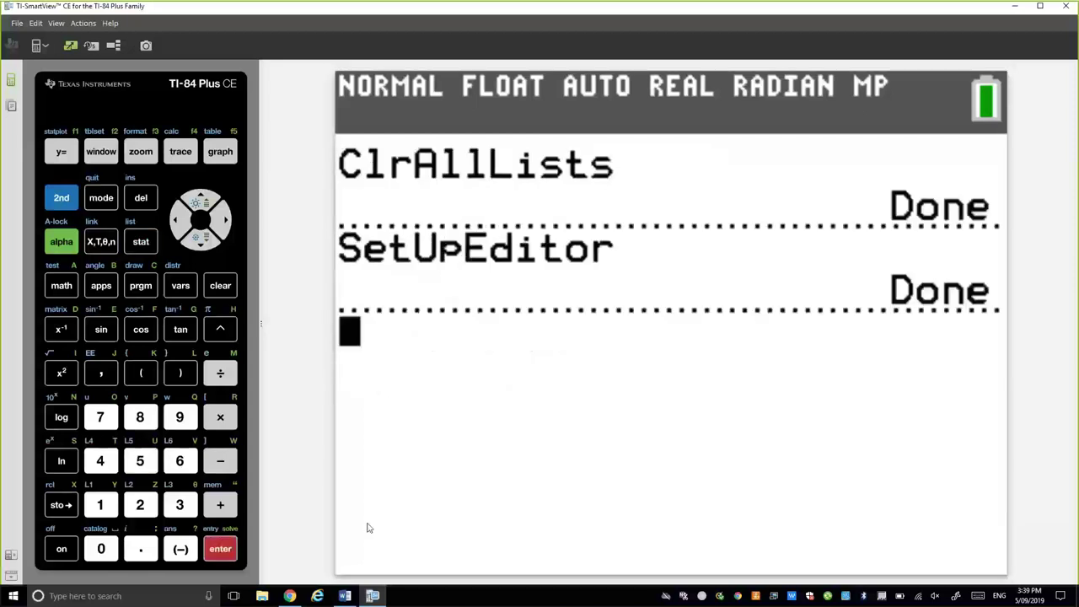
# Step: Recall and run SetUpEditor X1,Y1,X2,Y2,M,C from history to load the six named lists
pyautogui.click(202, 204)
pyautogui.click(202, 204)
pyautogui.click(203, 204)
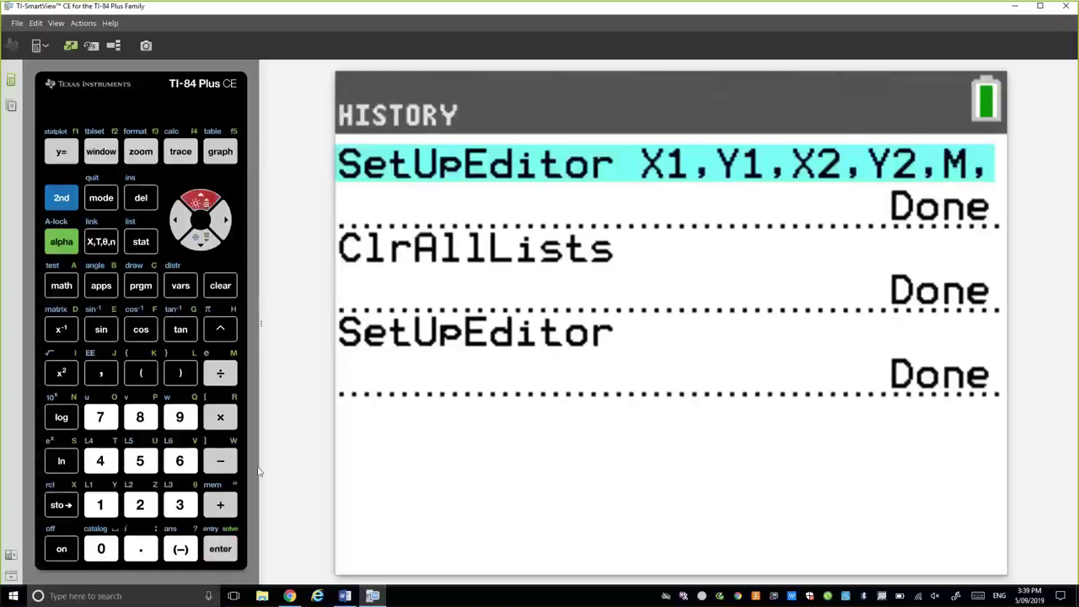
pyautogui.click(220, 548)
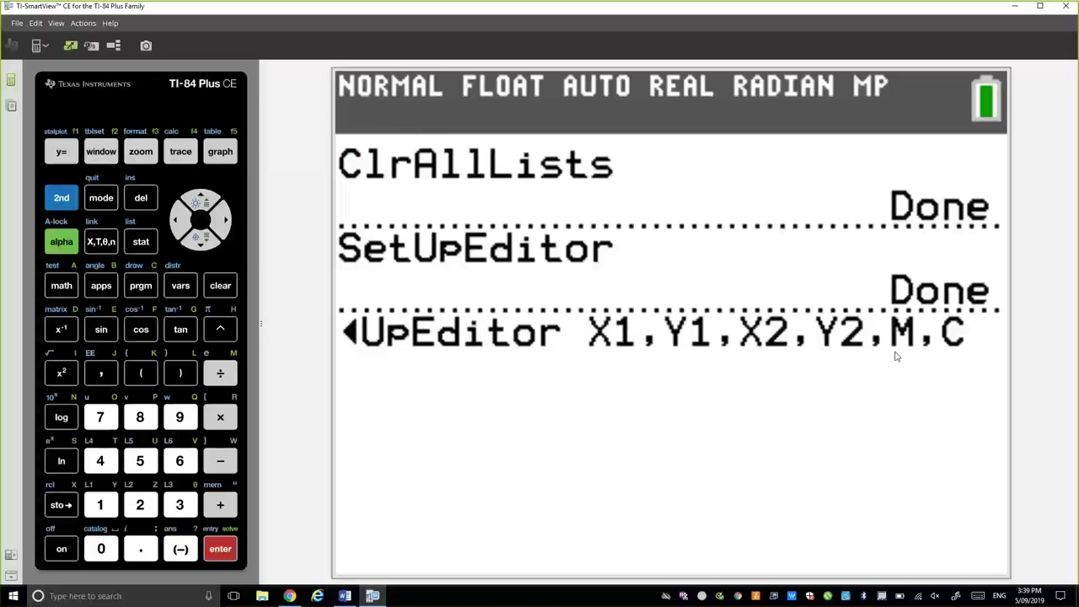
pyautogui.click(223, 551)
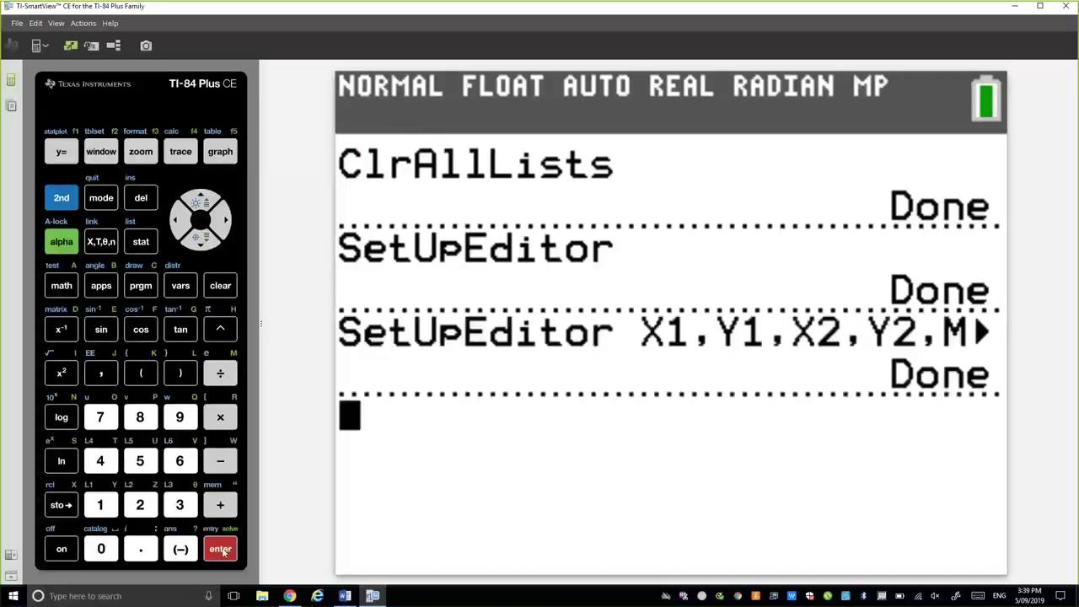
pyautogui.click(142, 242)
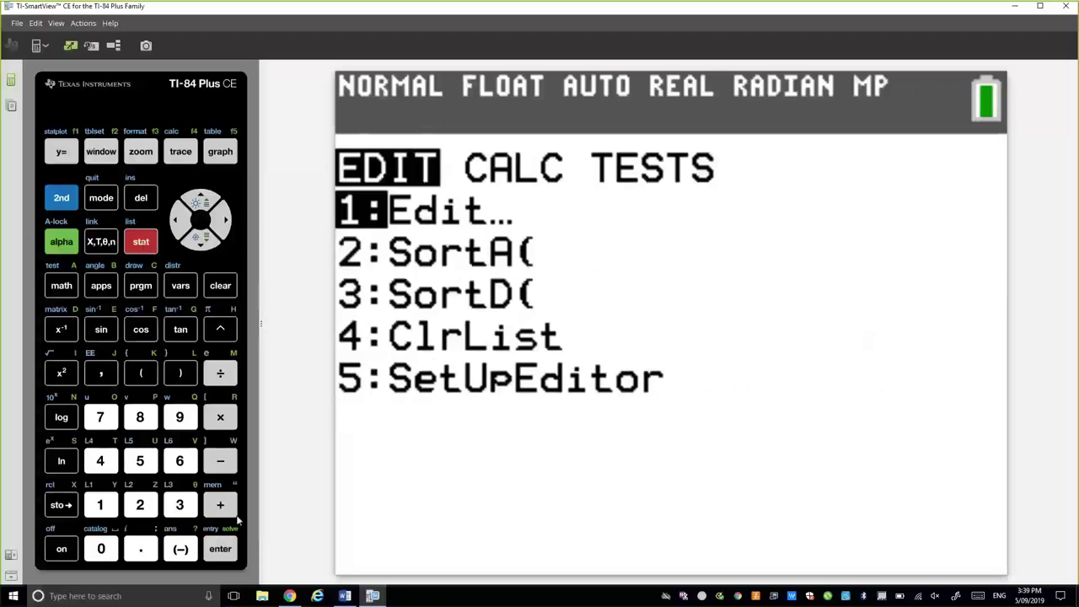
# Step: On the X1 header in the list editor, start a seq( formula from LIST OPS
pyautogui.press('Return')
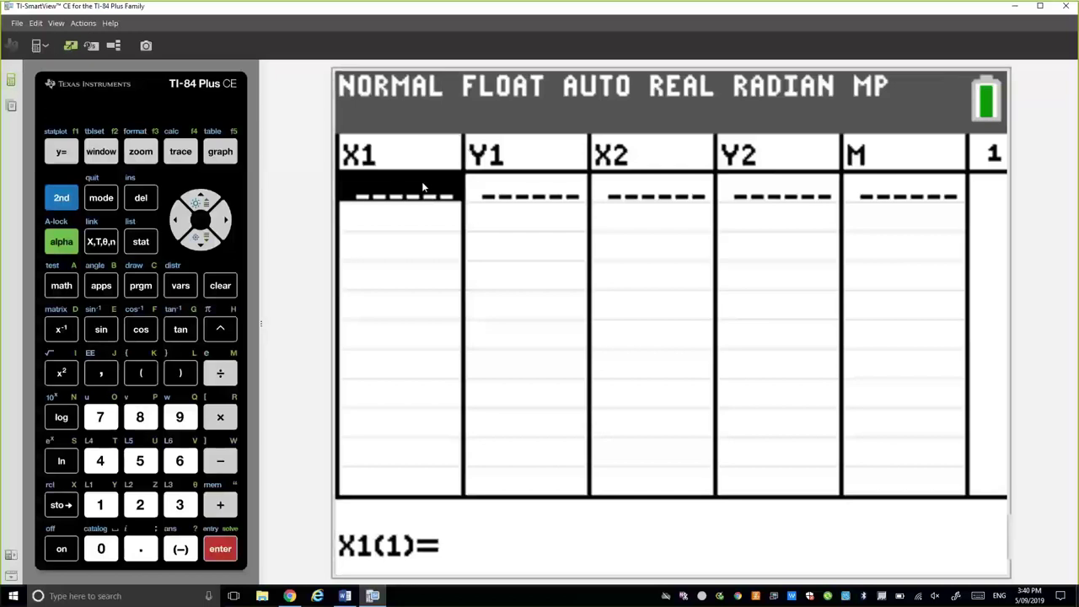
pyautogui.click(205, 205)
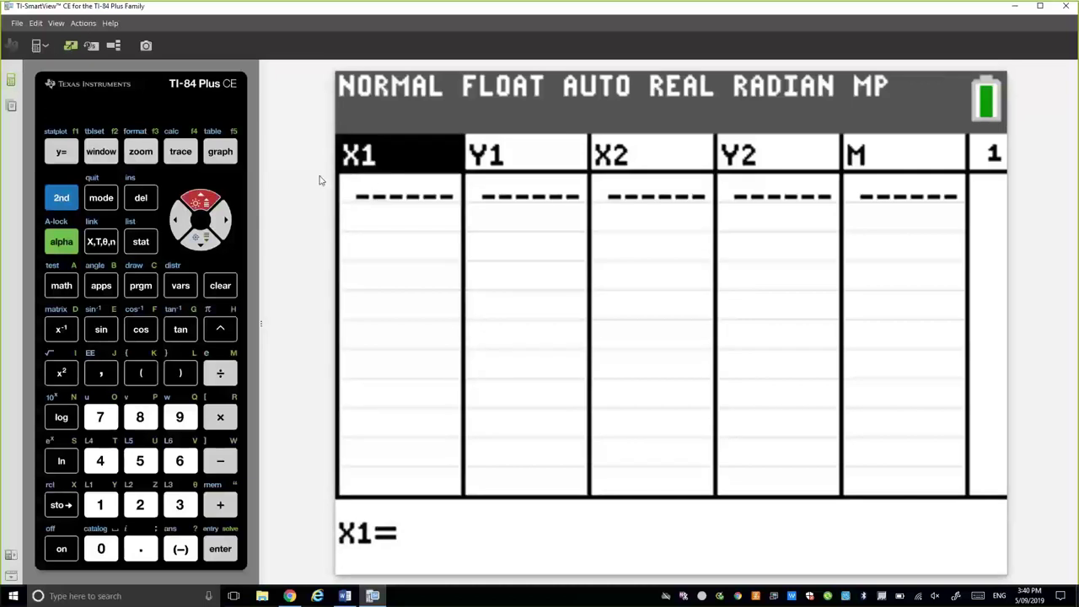
pyautogui.click(61, 197)
pyautogui.click(143, 242)
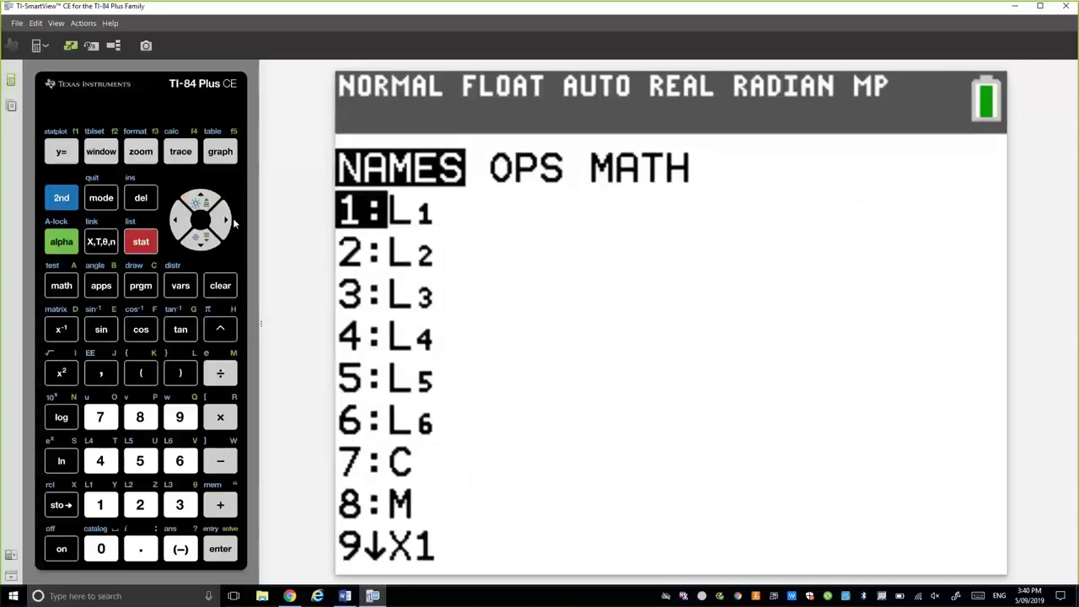
pyautogui.press('Right')
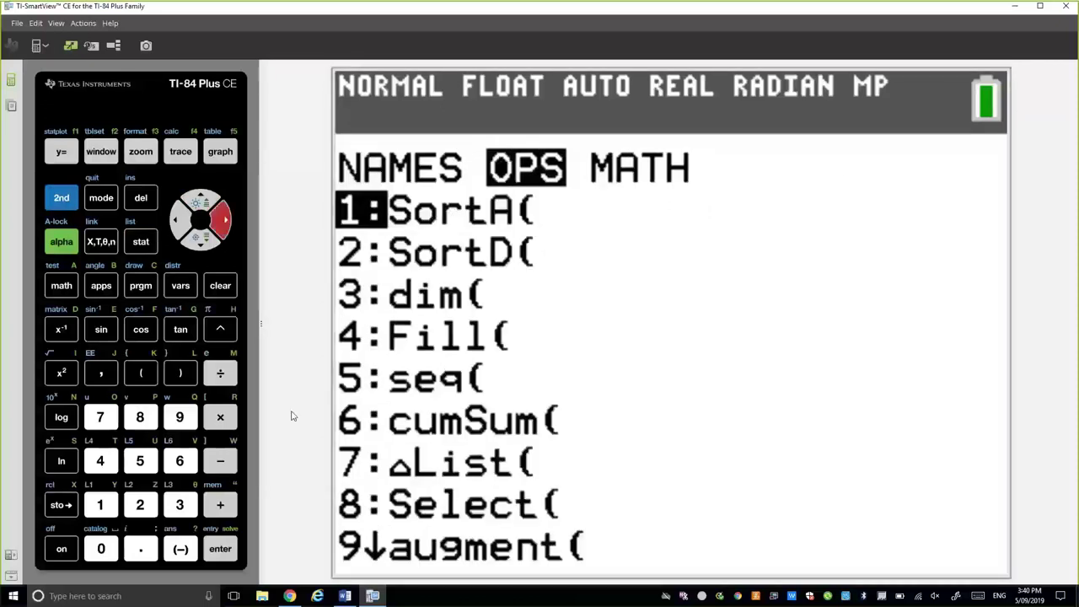
pyautogui.press('5')
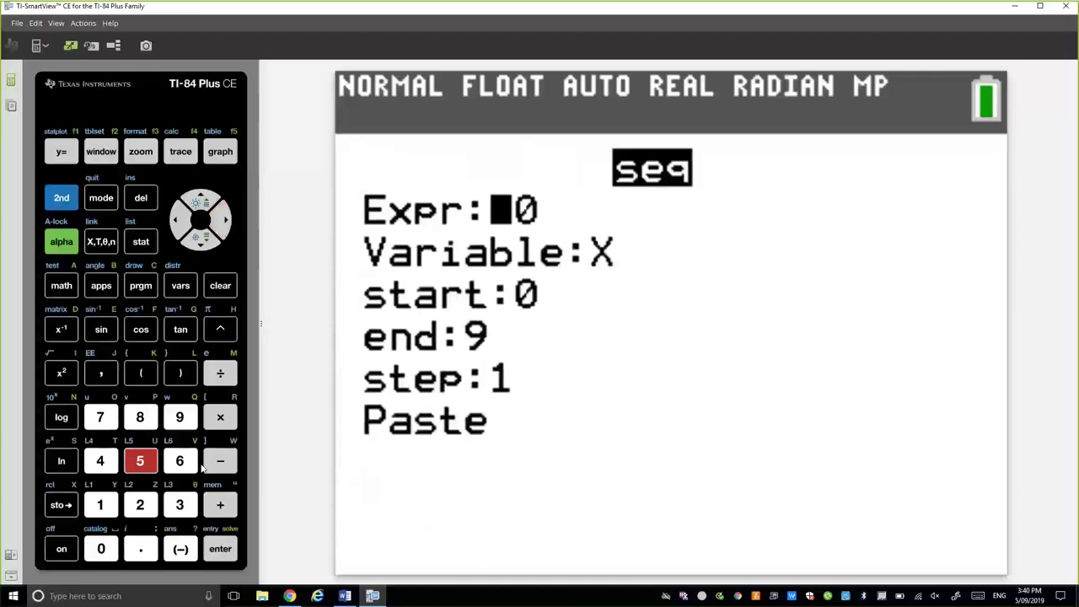
# Step: Complete seq(X,X,0,9,1) so X1 holds 0 through 9, then go to Y1's header
pyautogui.click(110, 243)
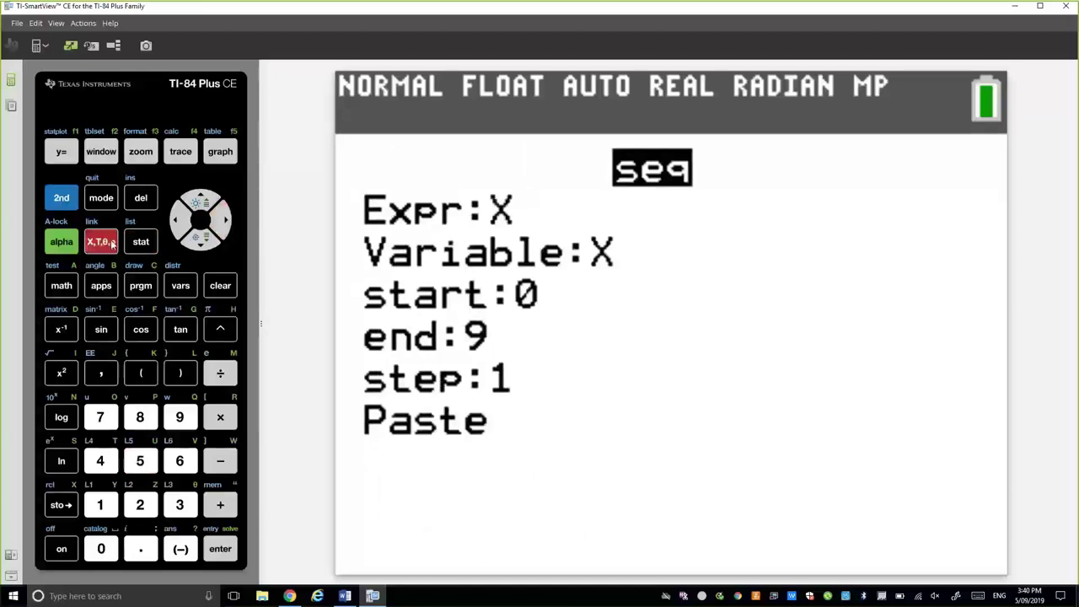
pyautogui.click(200, 243)
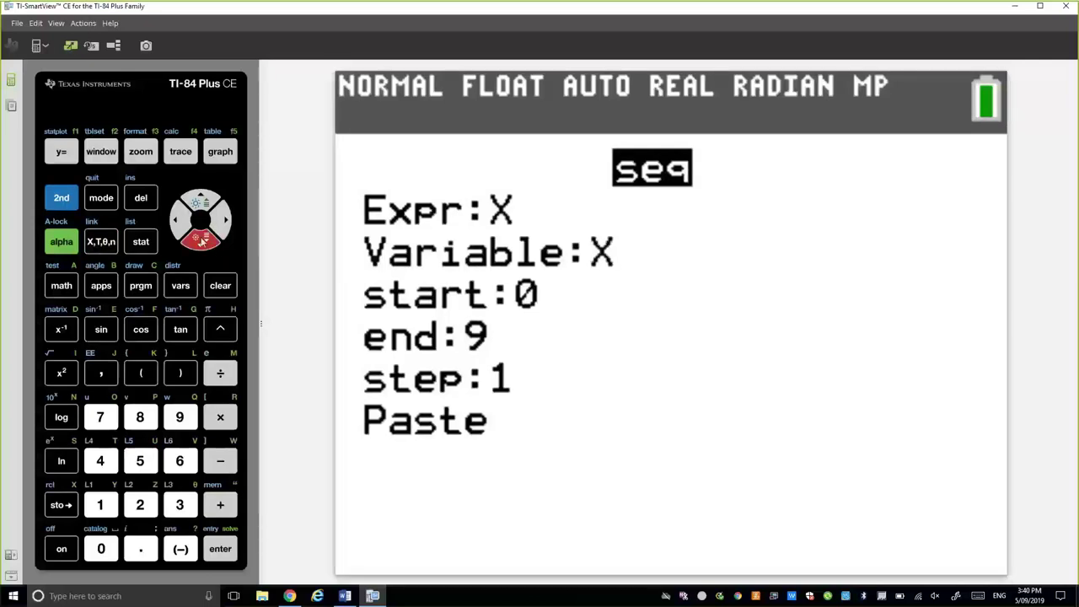
pyautogui.click(201, 241)
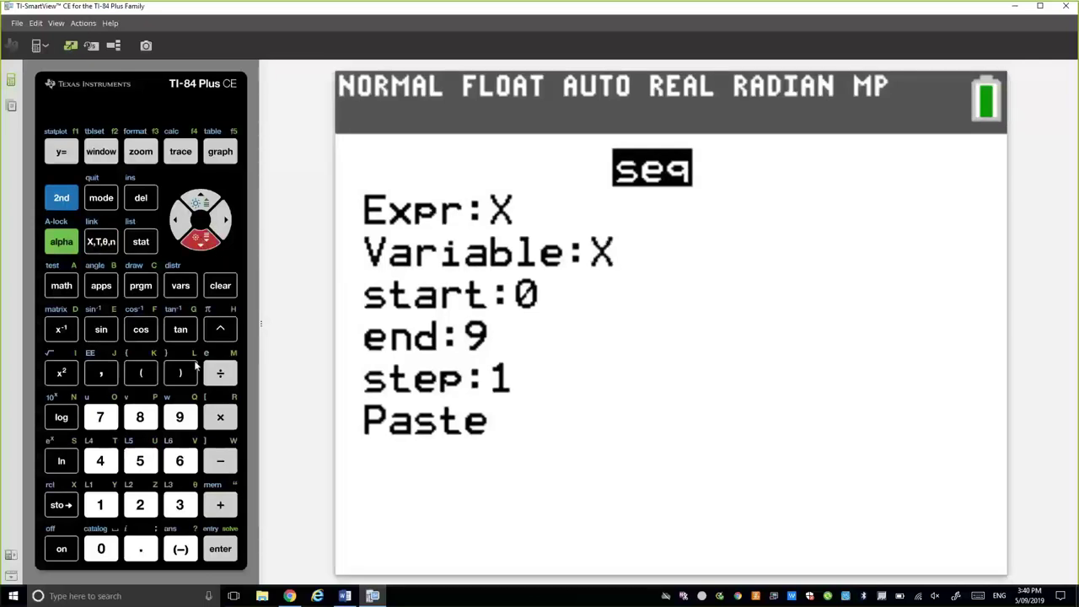
pyautogui.click(200, 243)
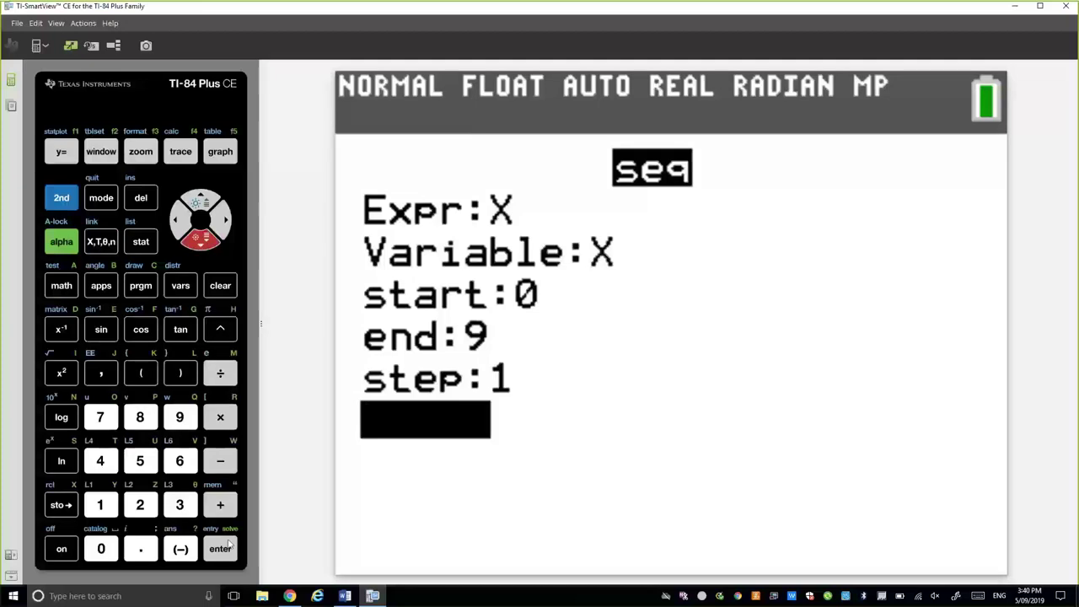
pyautogui.click(221, 549)
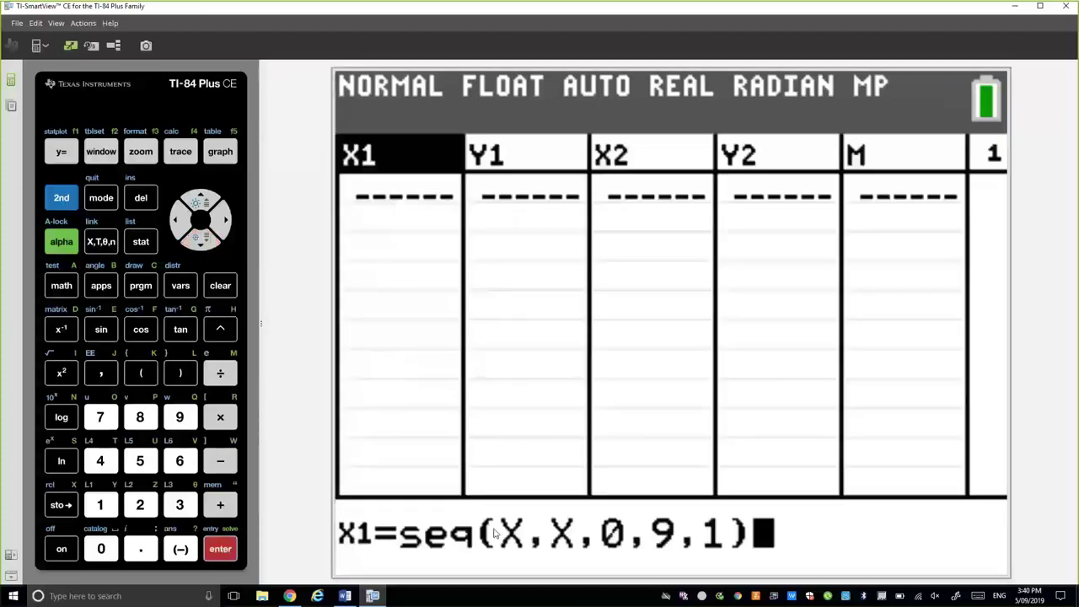
pyautogui.click(226, 555)
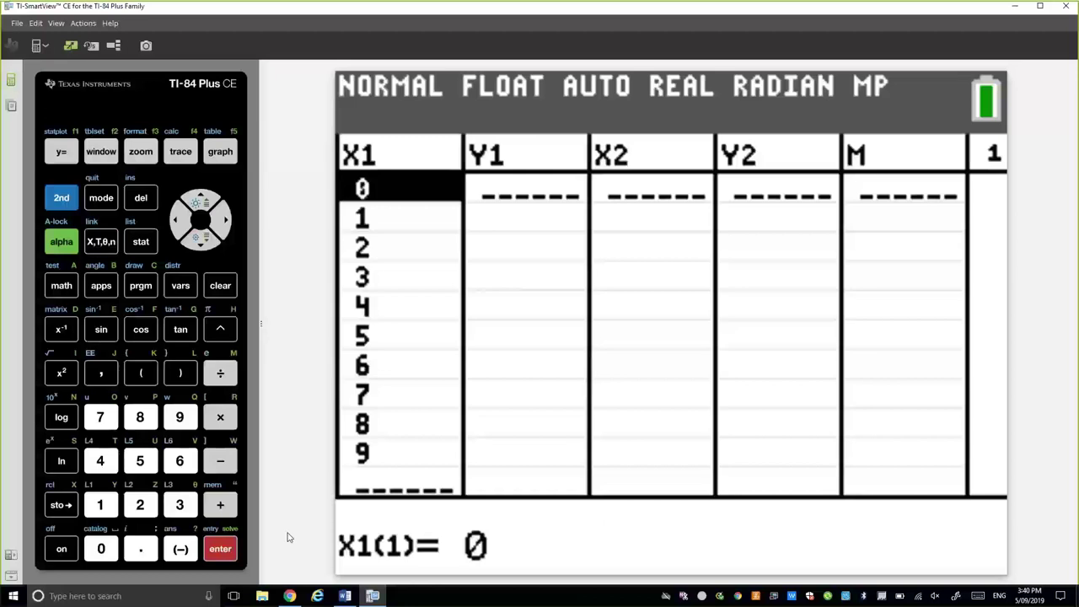
pyautogui.click(227, 221)
pyautogui.click(200, 202)
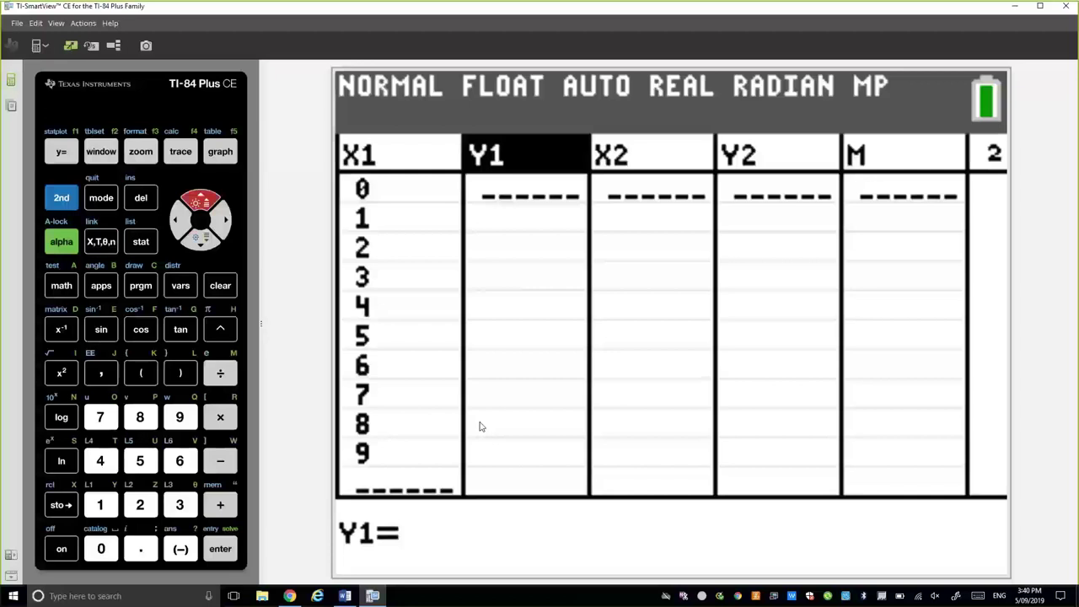
pyautogui.click(345, 596)
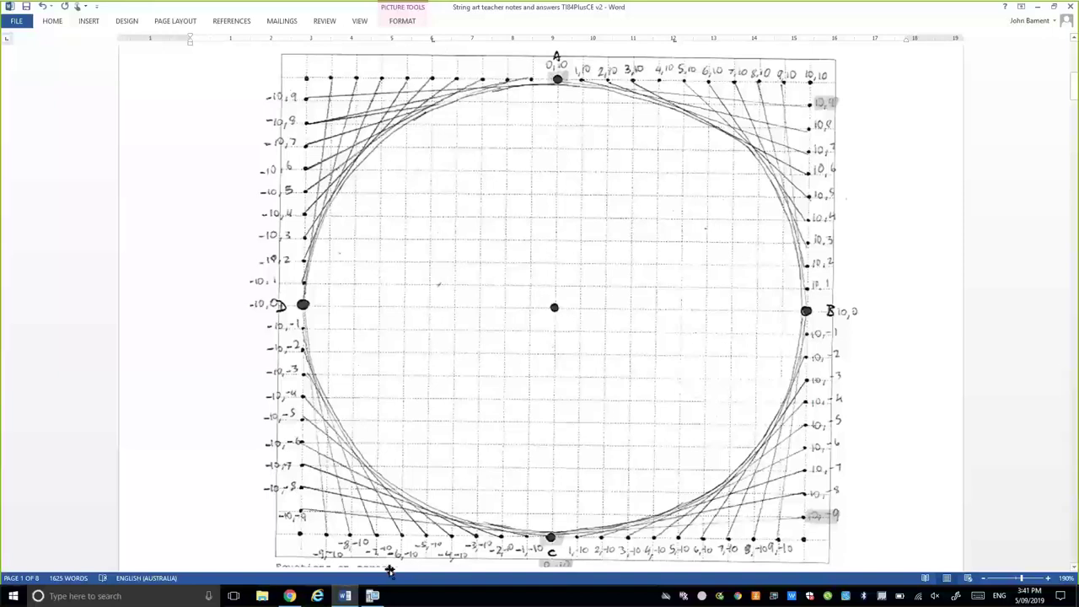
# Step: Start a seq( formula on the Y1 header with 10 as the expression
pyautogui.click(374, 596)
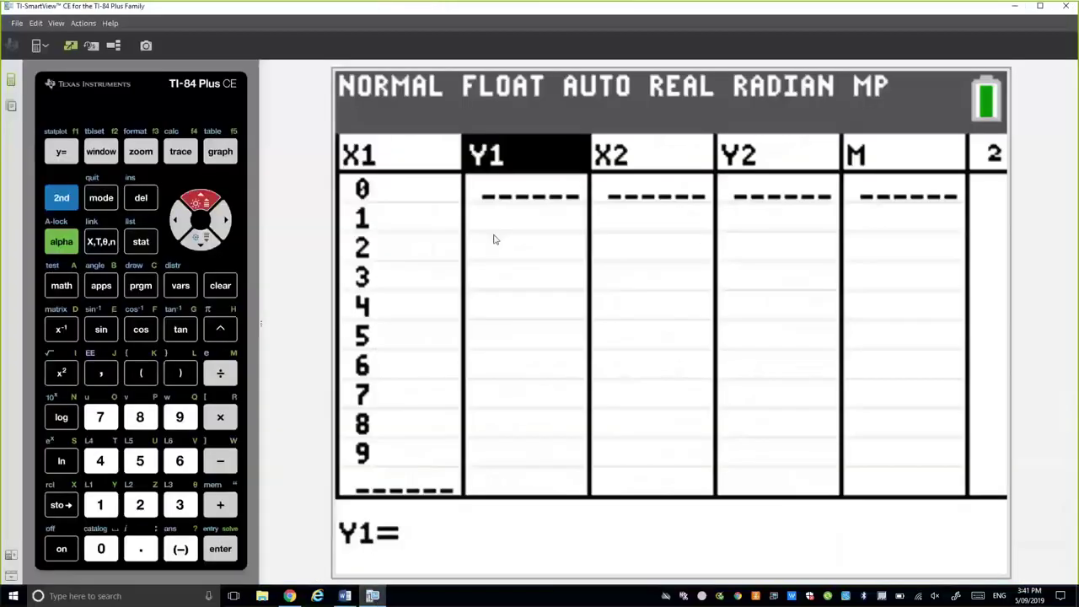
pyautogui.click(134, 238)
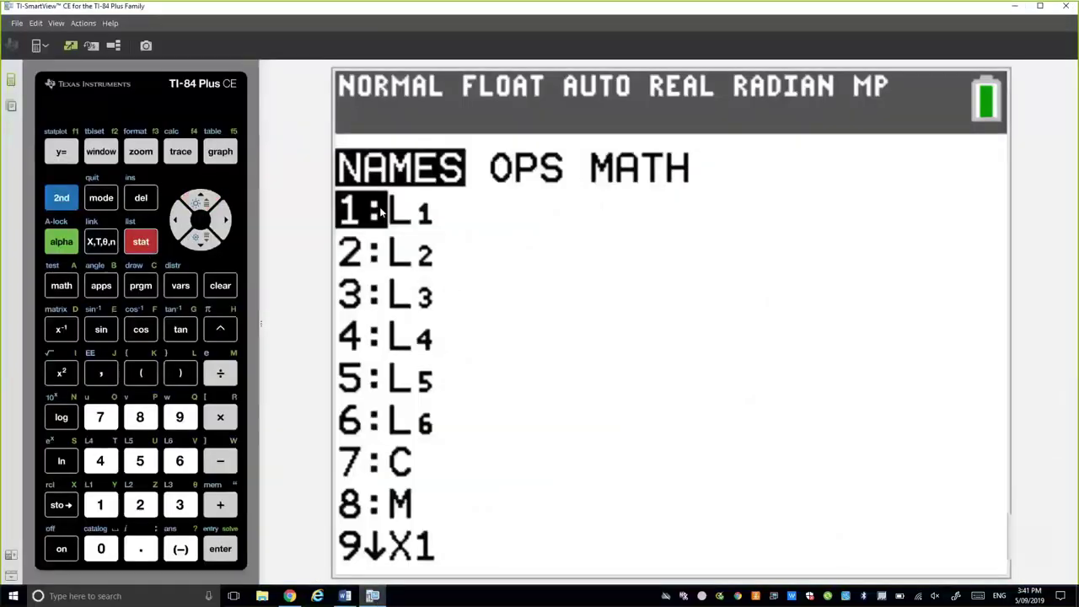
pyautogui.click(222, 221)
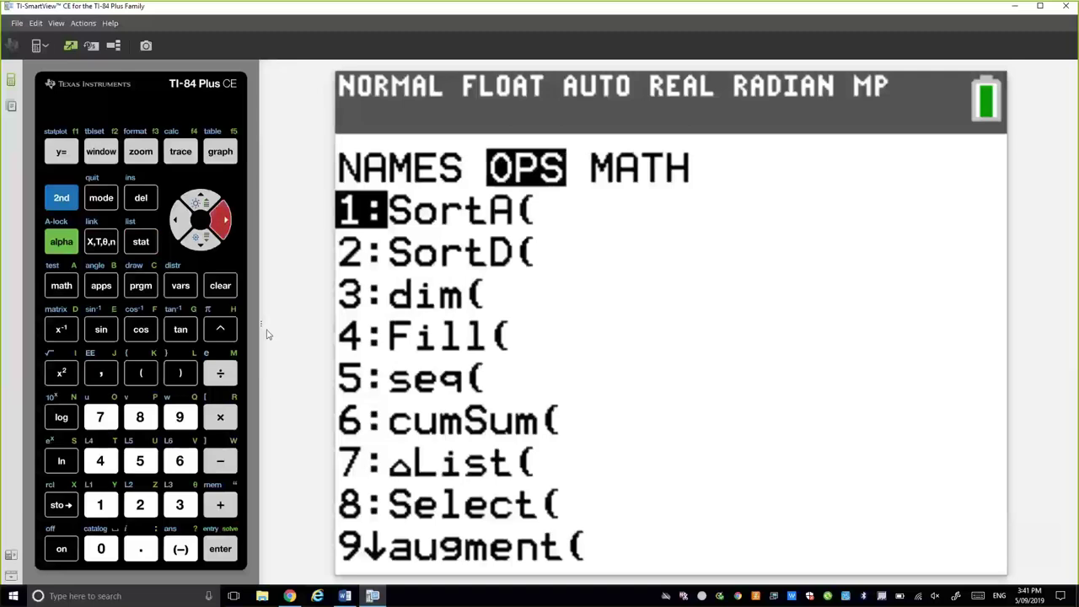
pyautogui.click(150, 468)
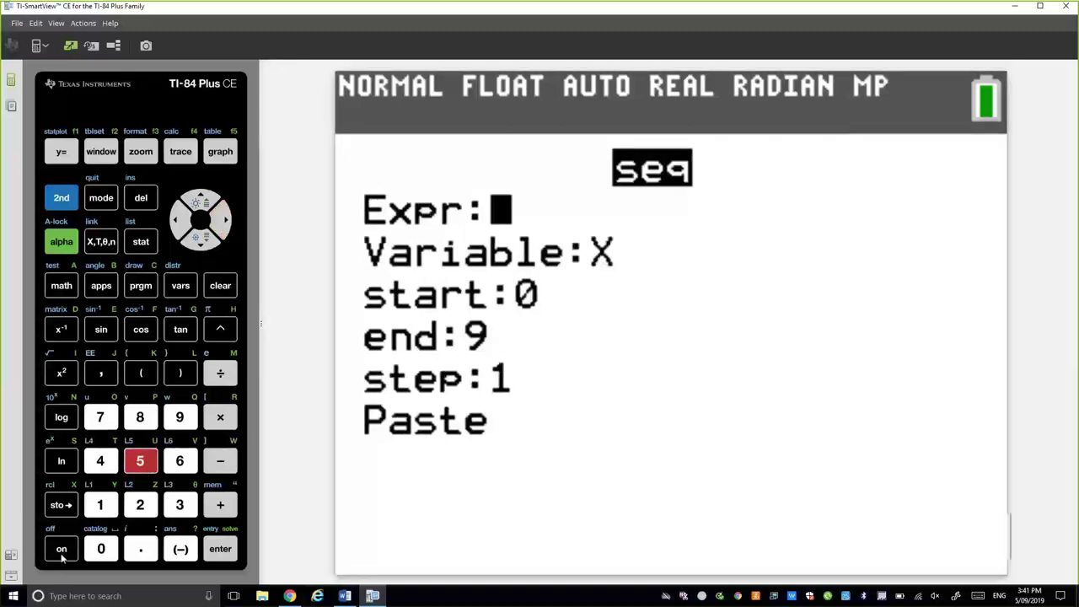
pyautogui.write('X')
pyautogui.click(105, 509)
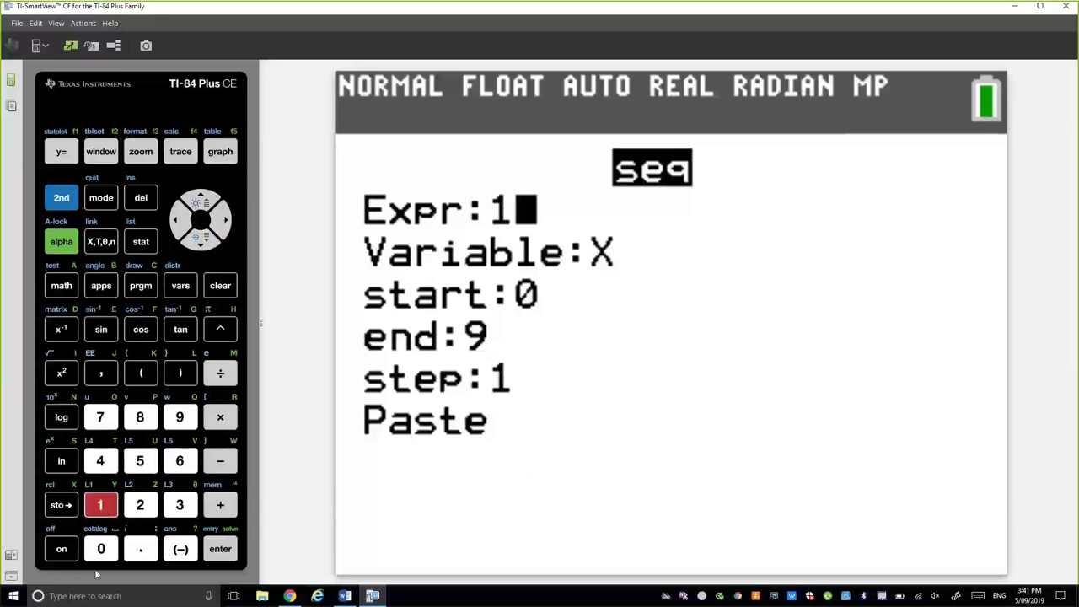
pyautogui.click(100, 548)
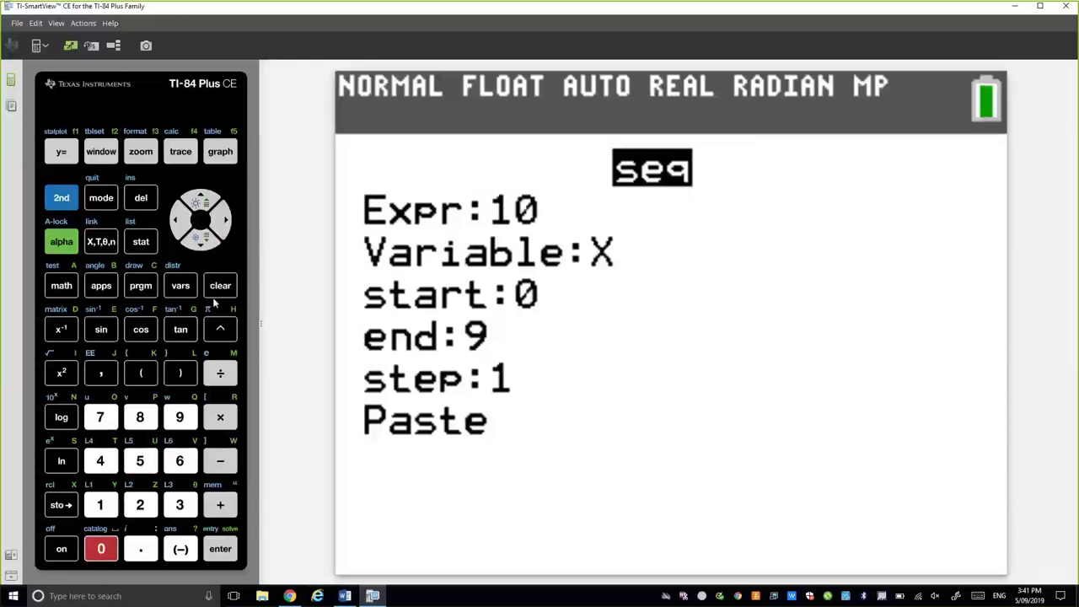
# Step: Finish seq(10,X,0,9,1) with end value 9 and paste it so Y1 fills with ten 10s
pyautogui.click(202, 239)
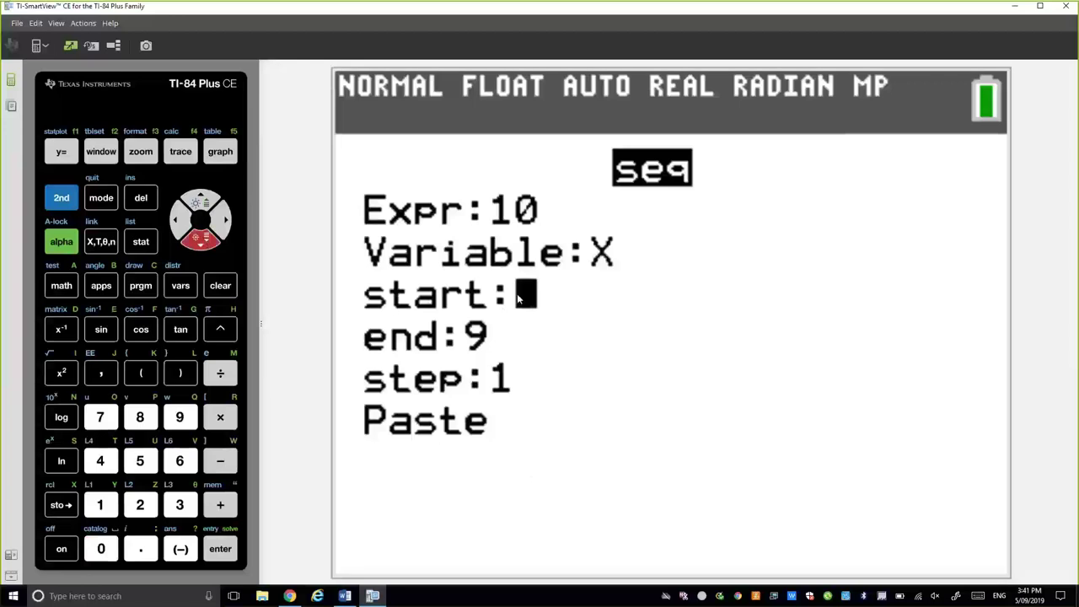
pyautogui.click(203, 241)
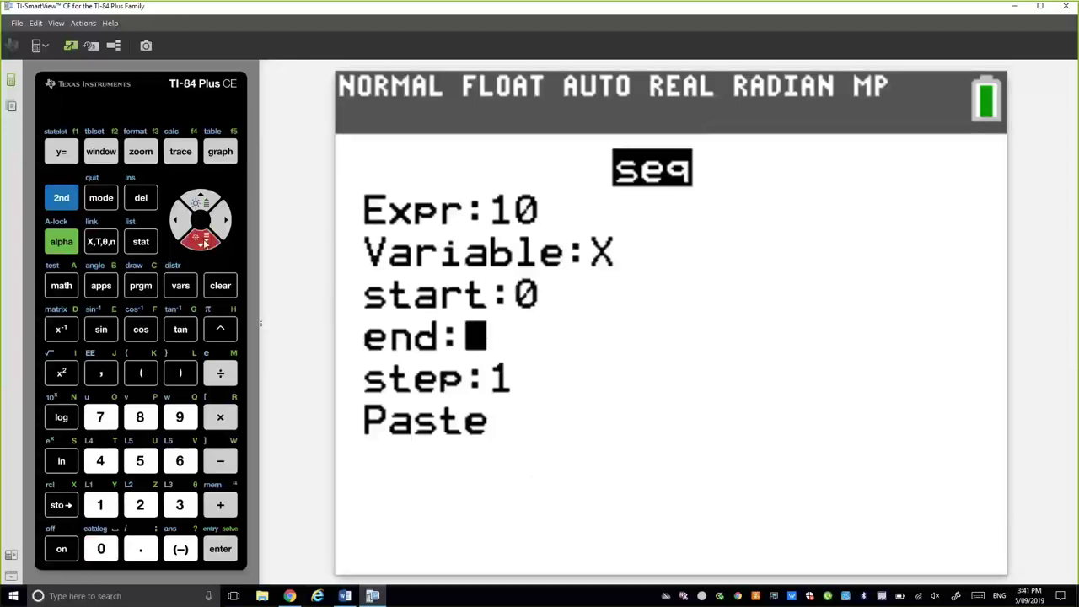
pyautogui.write('9')
pyautogui.click(203, 242)
pyautogui.click(225, 550)
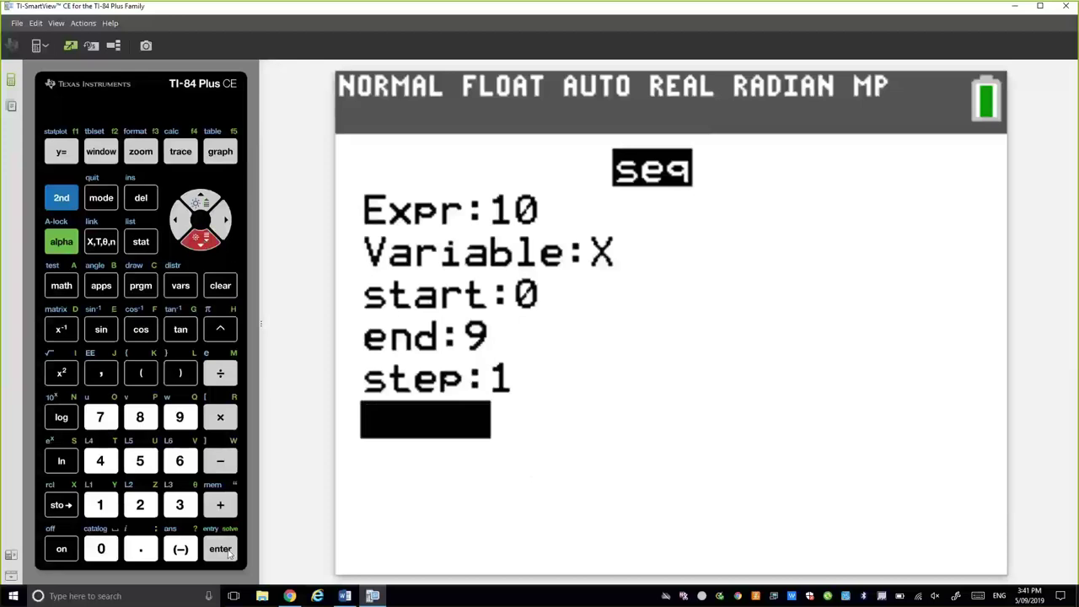
pyautogui.click(226, 550)
pyautogui.press('Return')
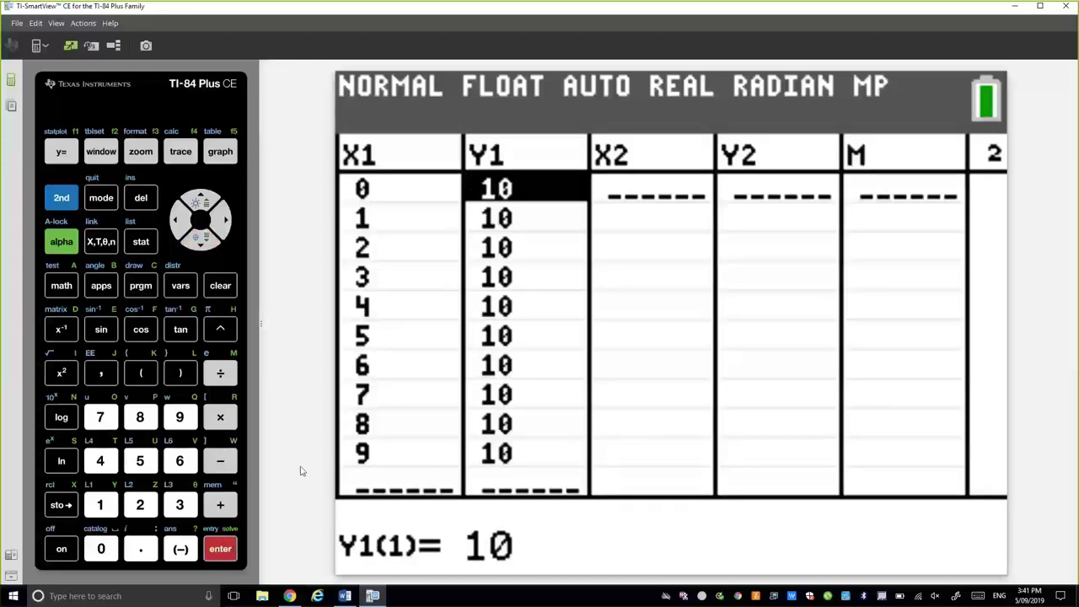
pyautogui.click(221, 219)
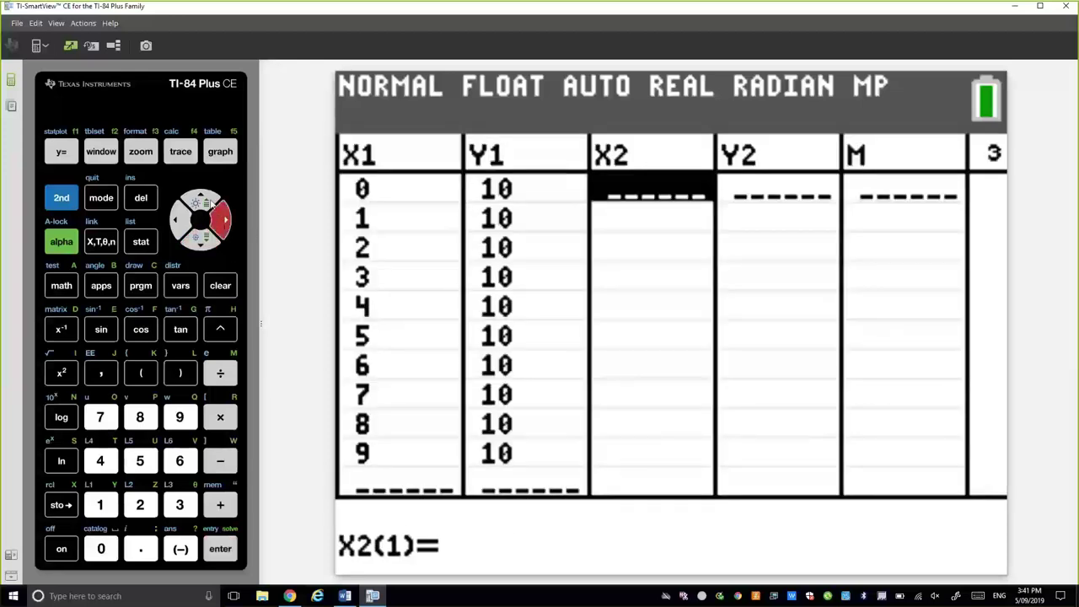
pyautogui.click(201, 203)
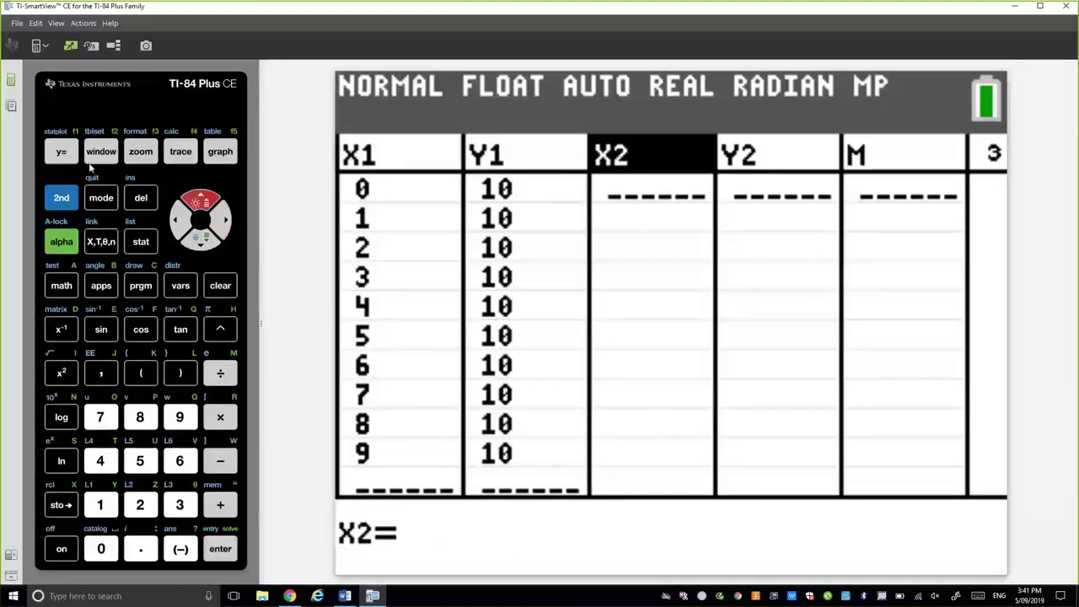
pyautogui.click(344, 596)
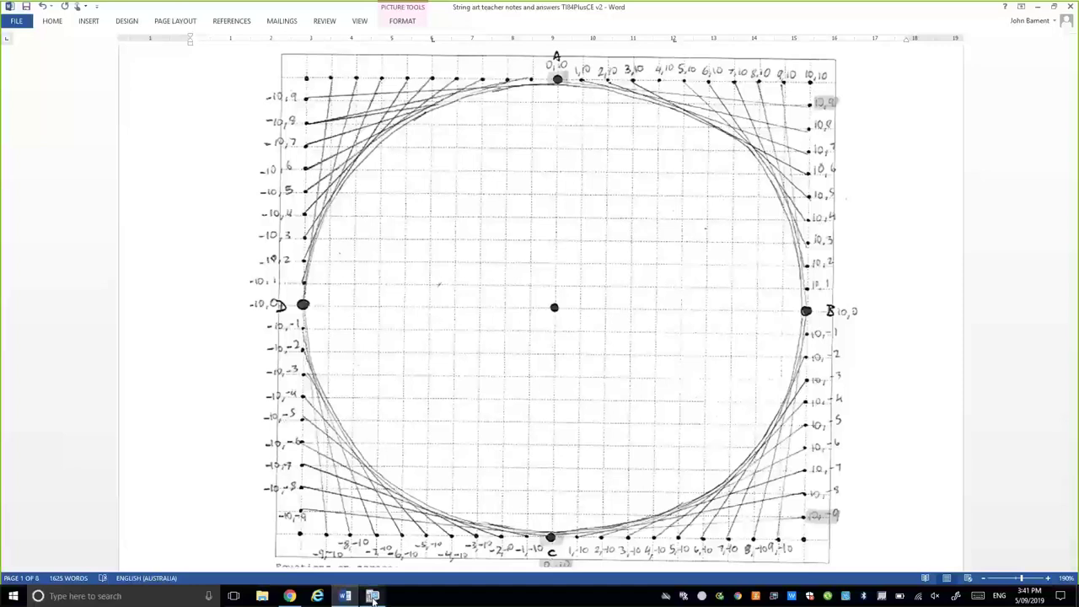
pyautogui.click(374, 596)
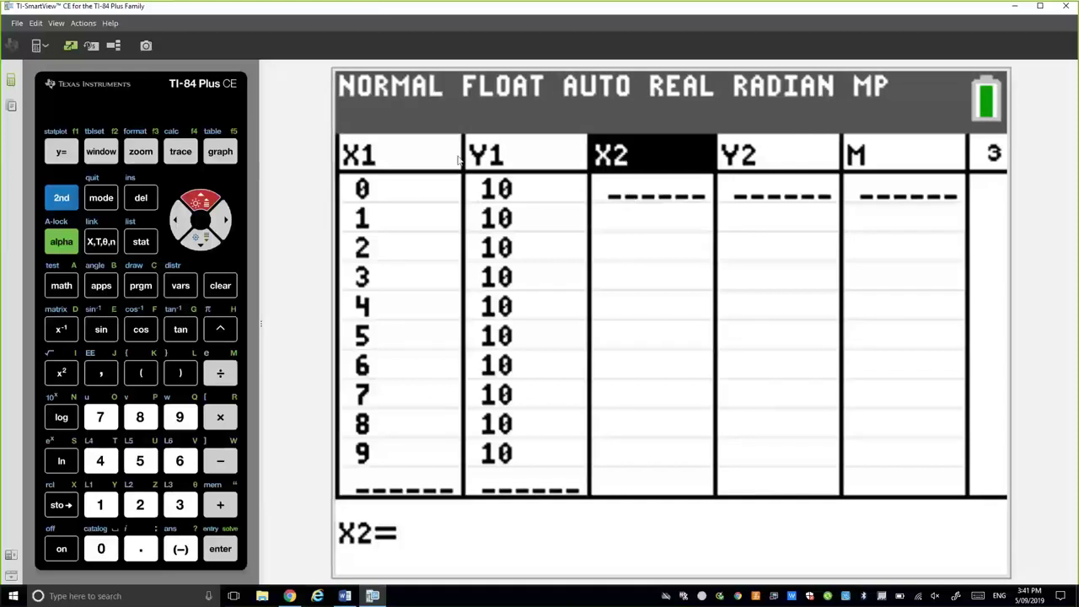
# Step: Set X2's formula to list Y1 so X2 holds ten 10s
pyautogui.click(62, 198)
pyautogui.click(136, 245)
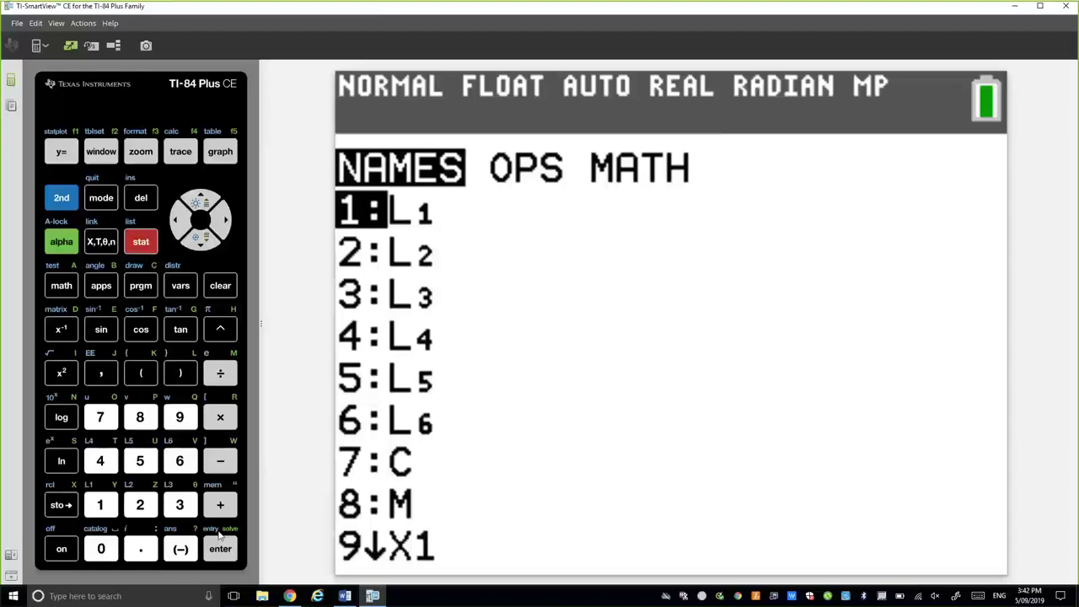
pyautogui.click(199, 243)
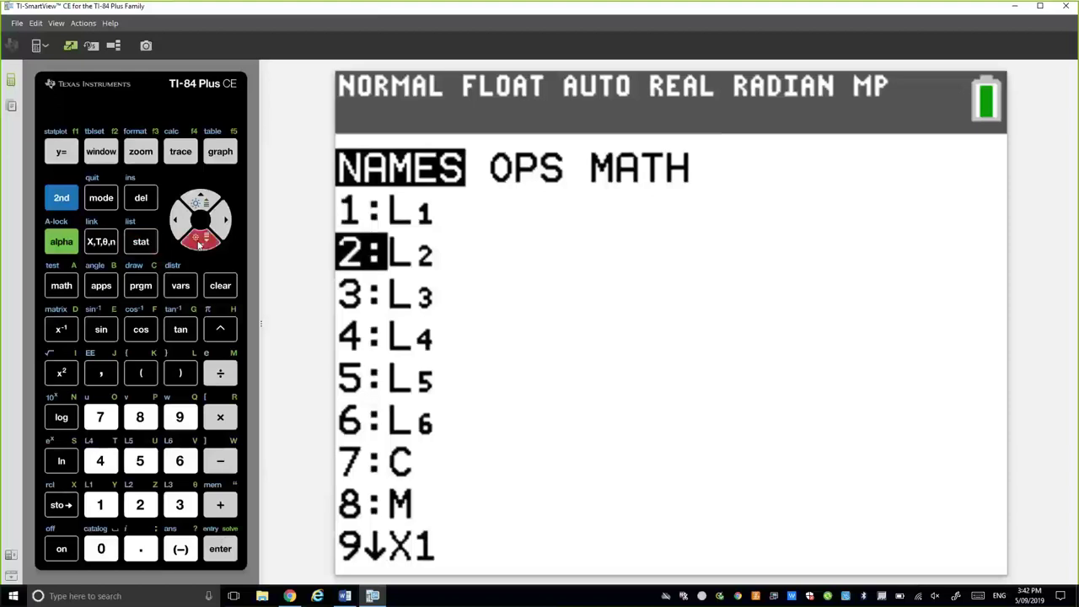
pyautogui.click(199, 244)
pyautogui.click(199, 244)
pyautogui.click(199, 244)
pyautogui.click(199, 244)
pyautogui.click(199, 243)
pyautogui.click(199, 243)
pyautogui.click(199, 243)
pyautogui.click(199, 244)
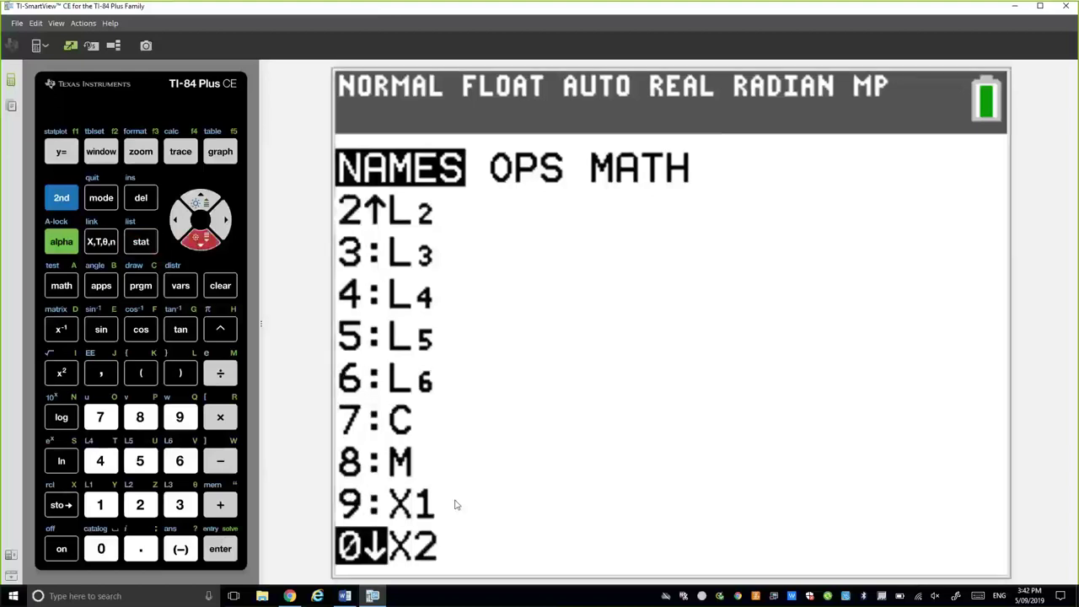
pyautogui.press('Down')
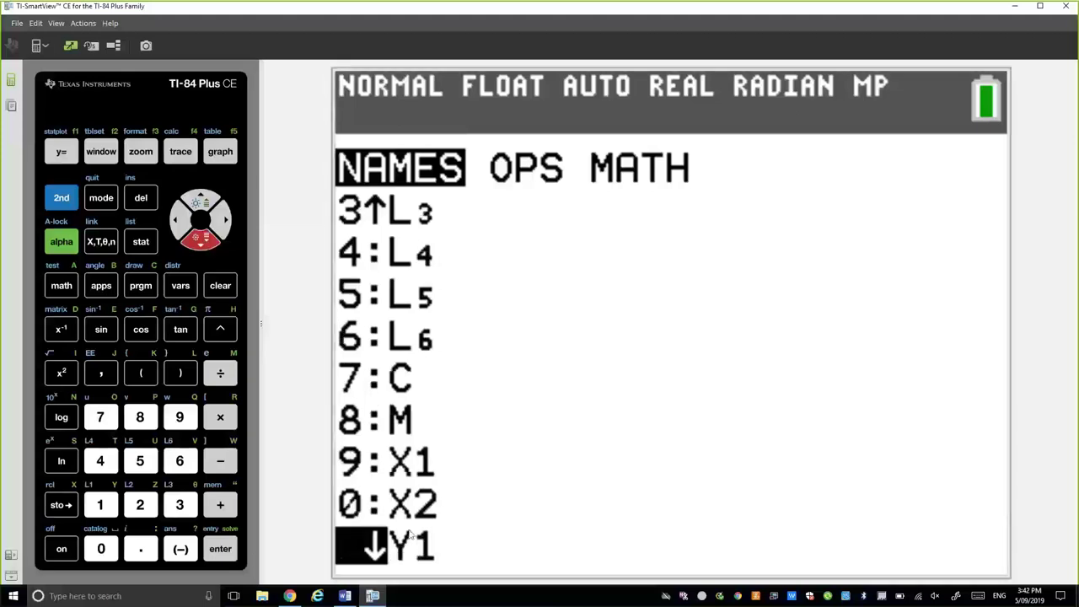
pyautogui.click(222, 551)
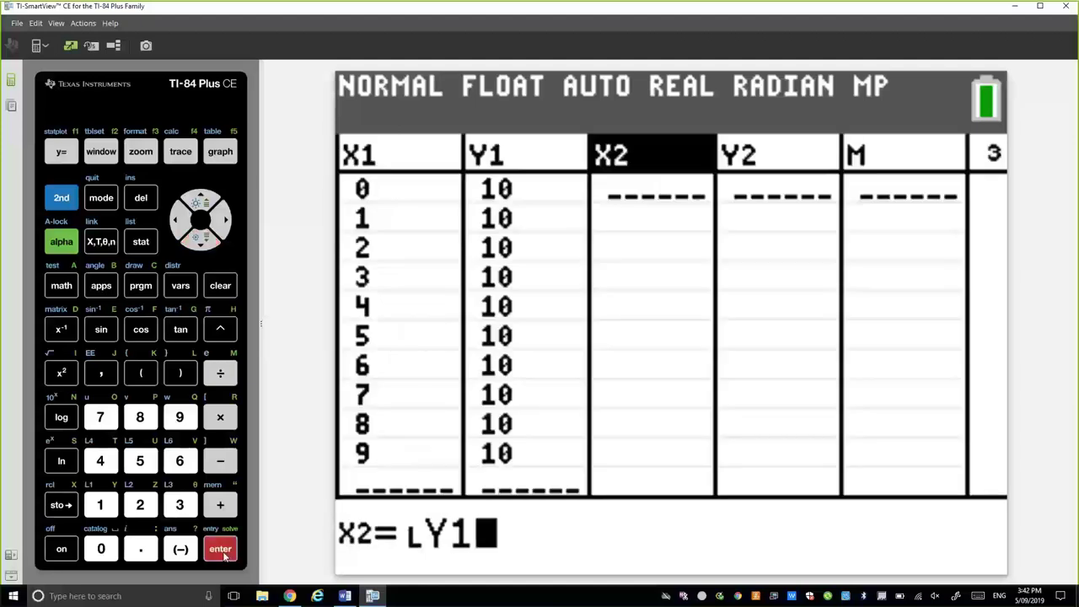
pyautogui.click(221, 550)
pyautogui.click(226, 219)
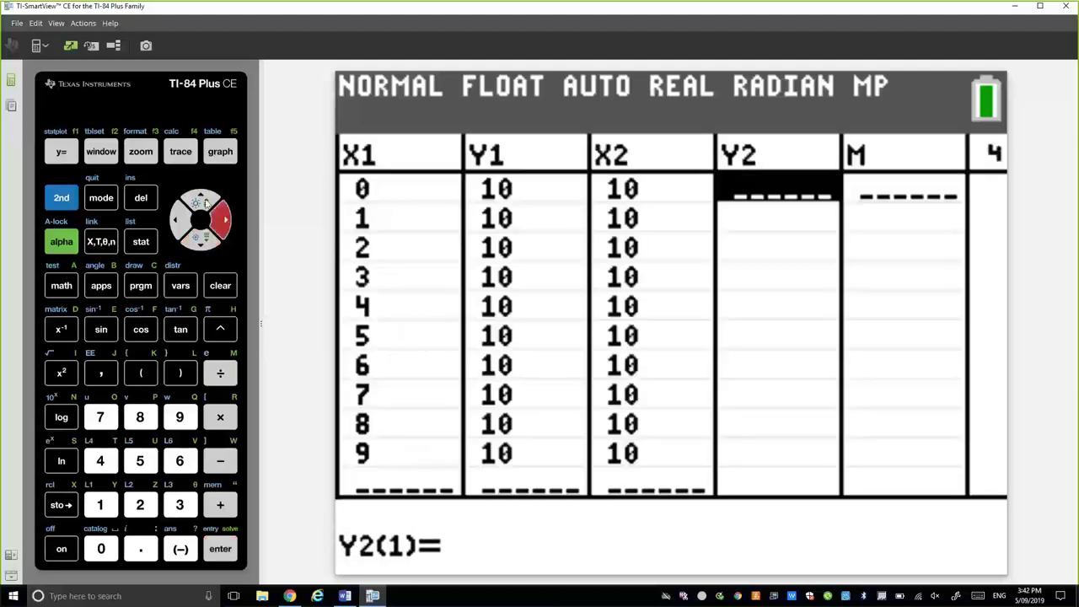
pyautogui.press('Up')
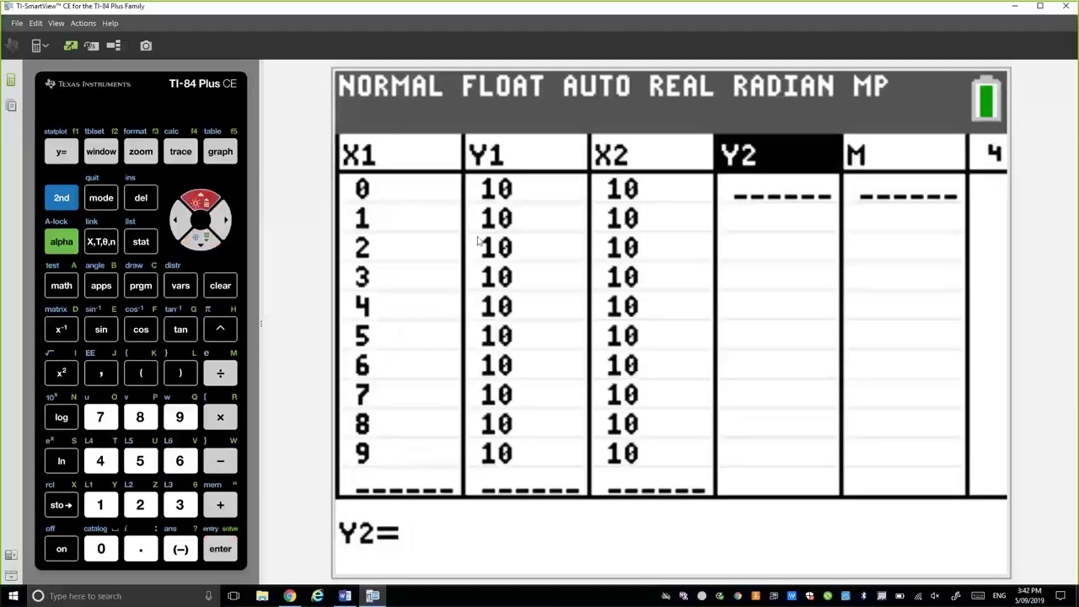
# Step: Enter Y2 = 9 − X1 so Y2 counts down from 9 to 0
pyautogui.click(180, 419)
pyautogui.click(220, 461)
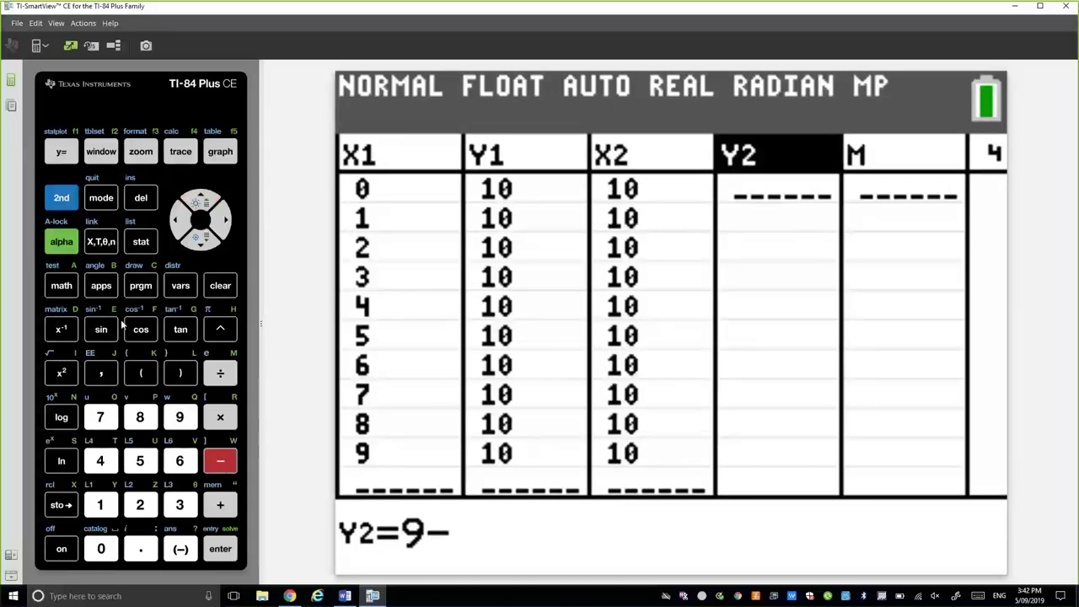
pyautogui.click(61, 198)
pyautogui.click(140, 242)
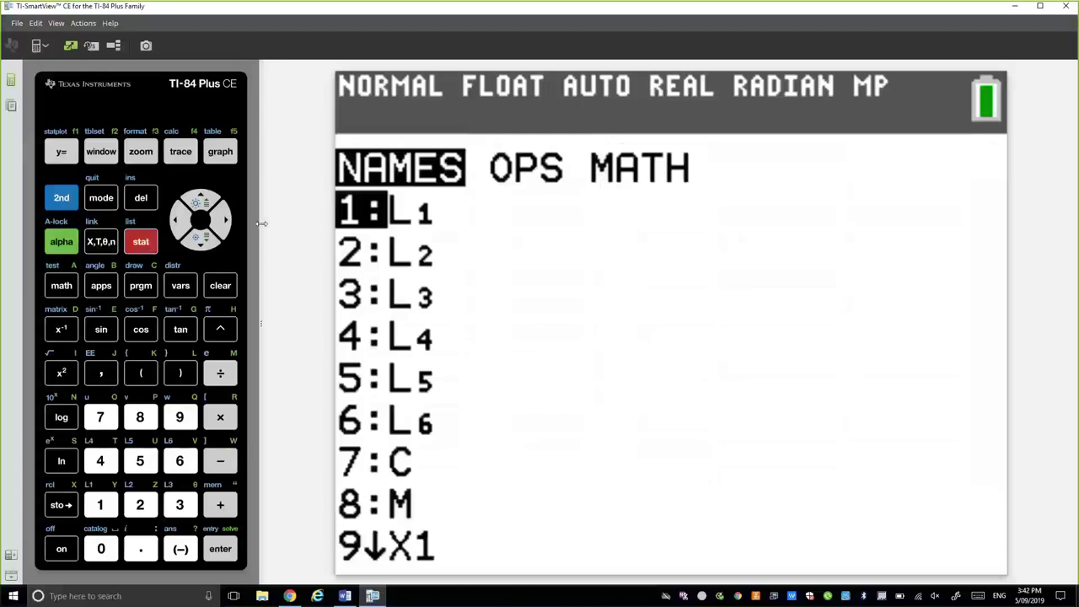
pyautogui.click(178, 415)
pyautogui.click(227, 550)
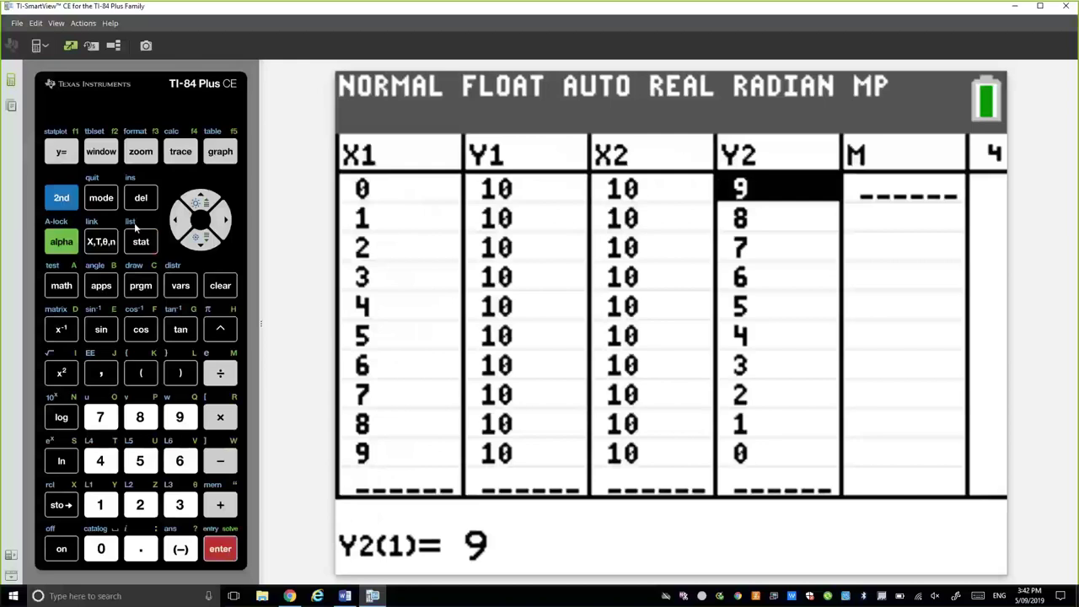
pyautogui.click(224, 221)
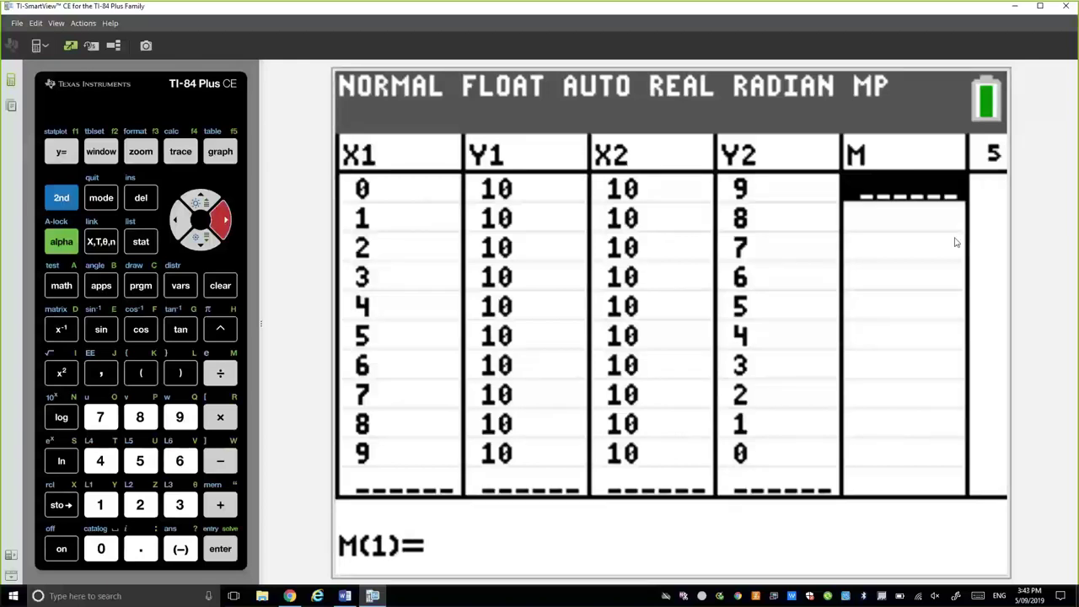
# Step: Start M's slope formula as a fraction, inserting list Y1 into the numerator
pyautogui.click(203, 208)
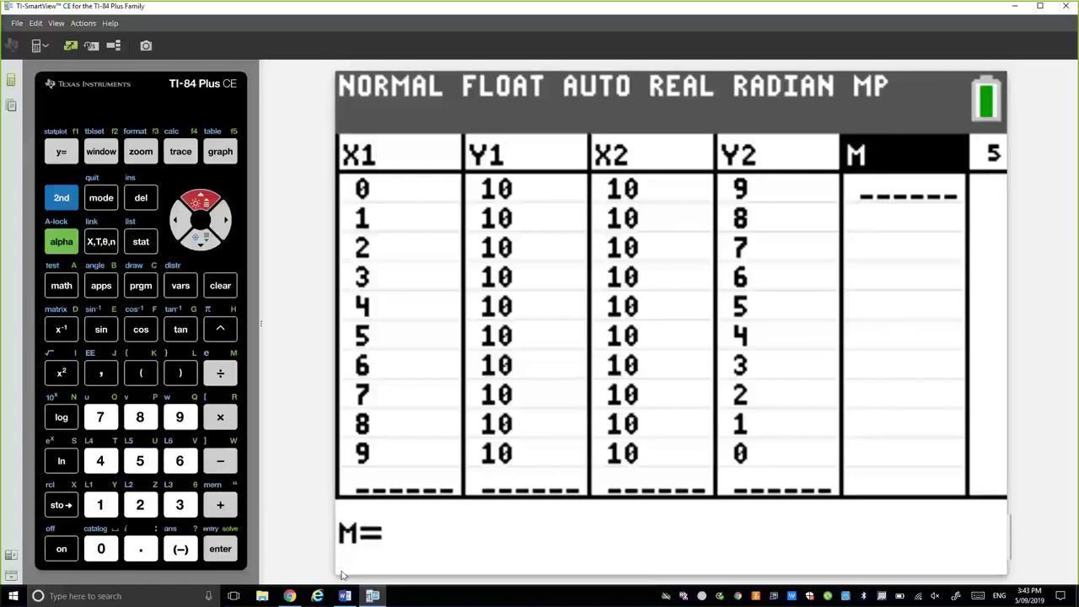
pyautogui.click(64, 244)
pyautogui.click(101, 242)
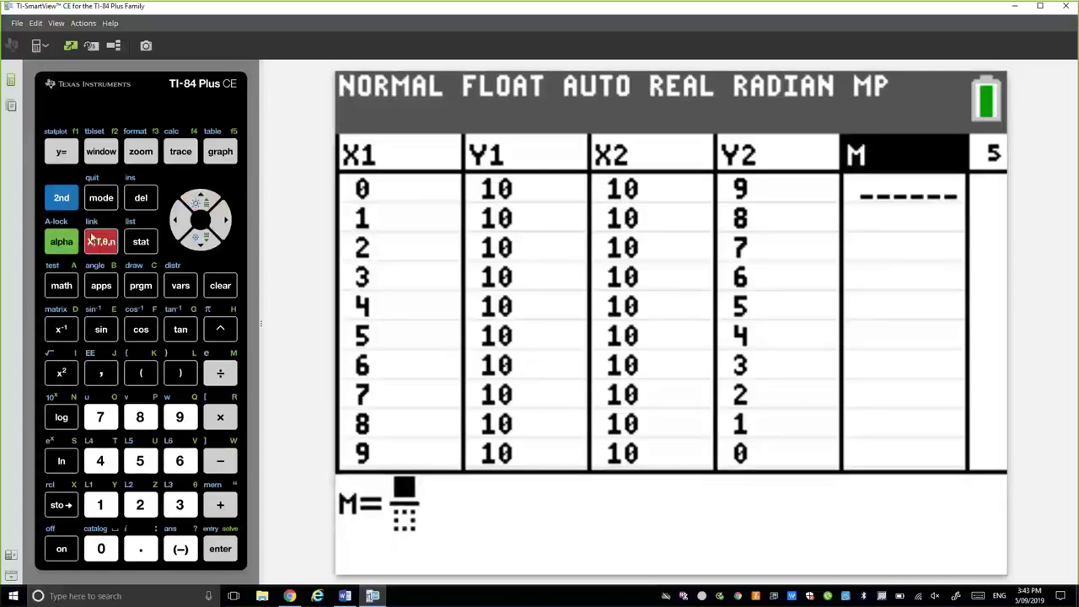
pyautogui.click(61, 198)
pyautogui.click(141, 242)
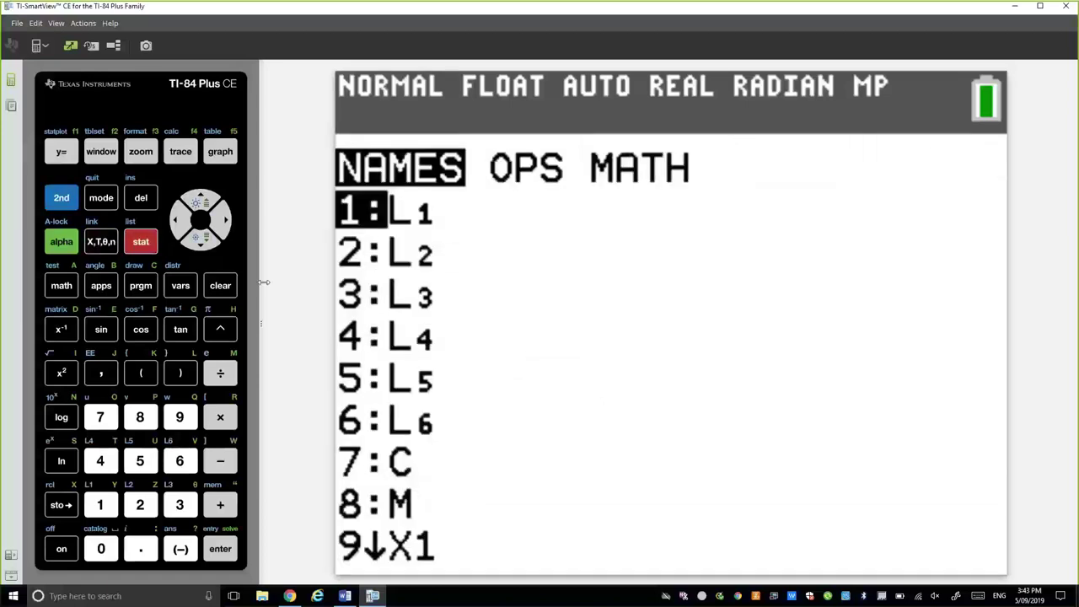
pyautogui.click(204, 204)
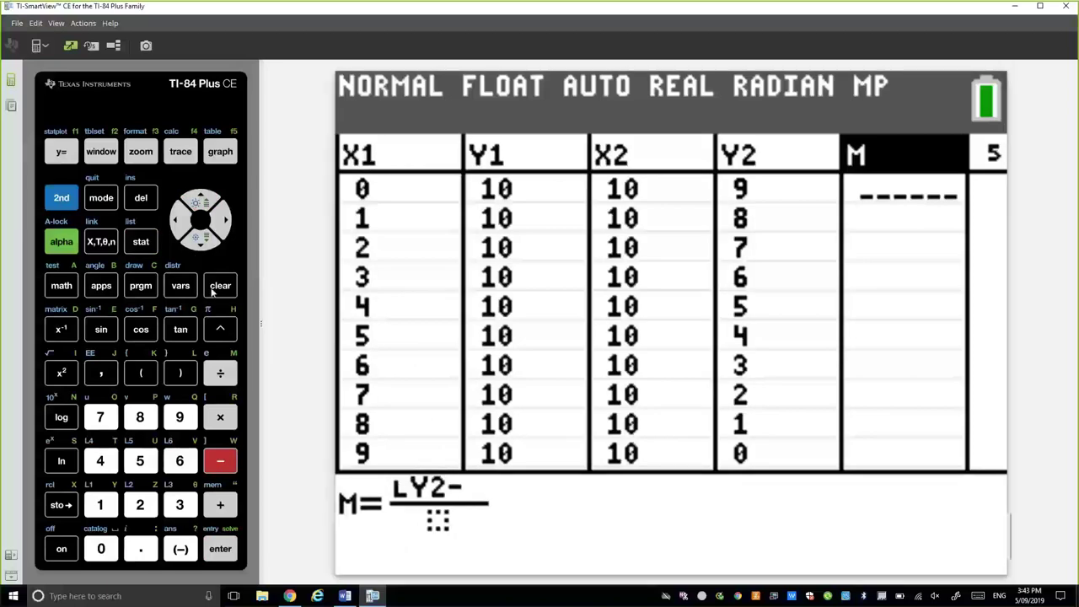
pyautogui.click(141, 242)
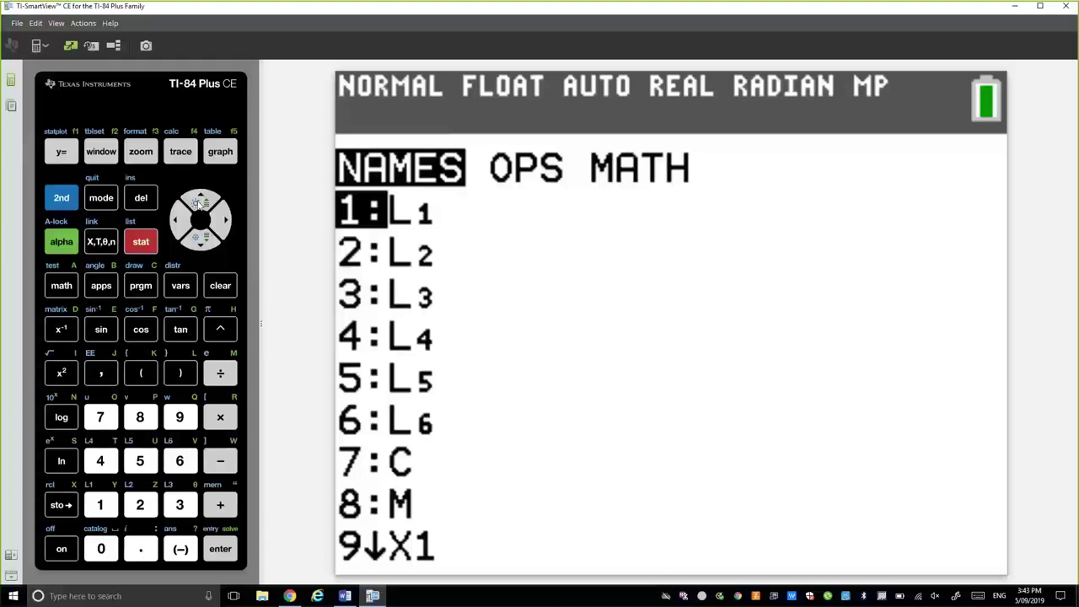
pyautogui.click(200, 202)
pyautogui.click(200, 202)
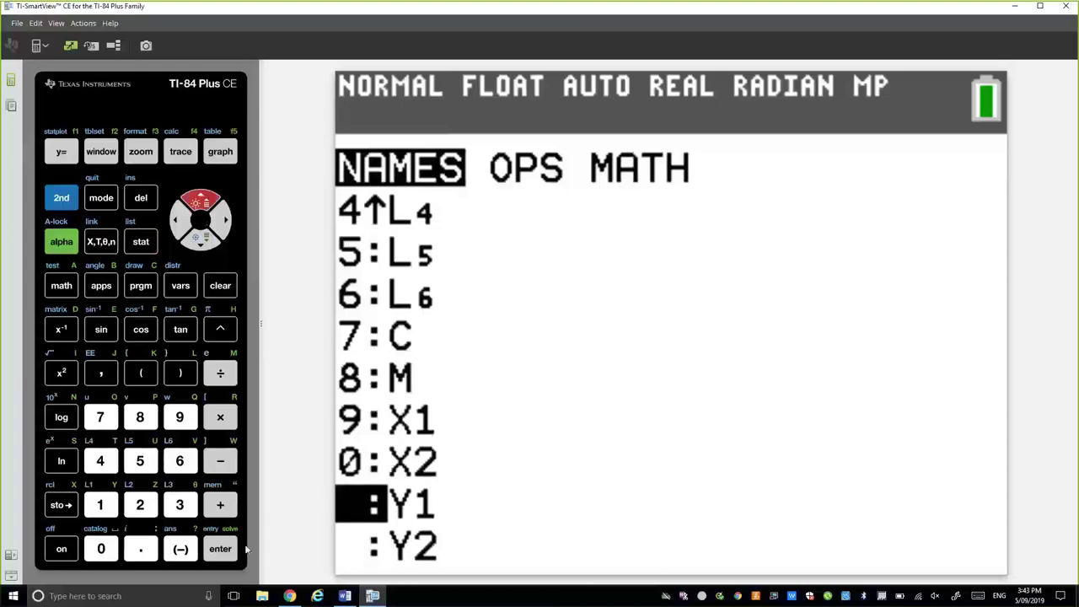
pyautogui.click(231, 549)
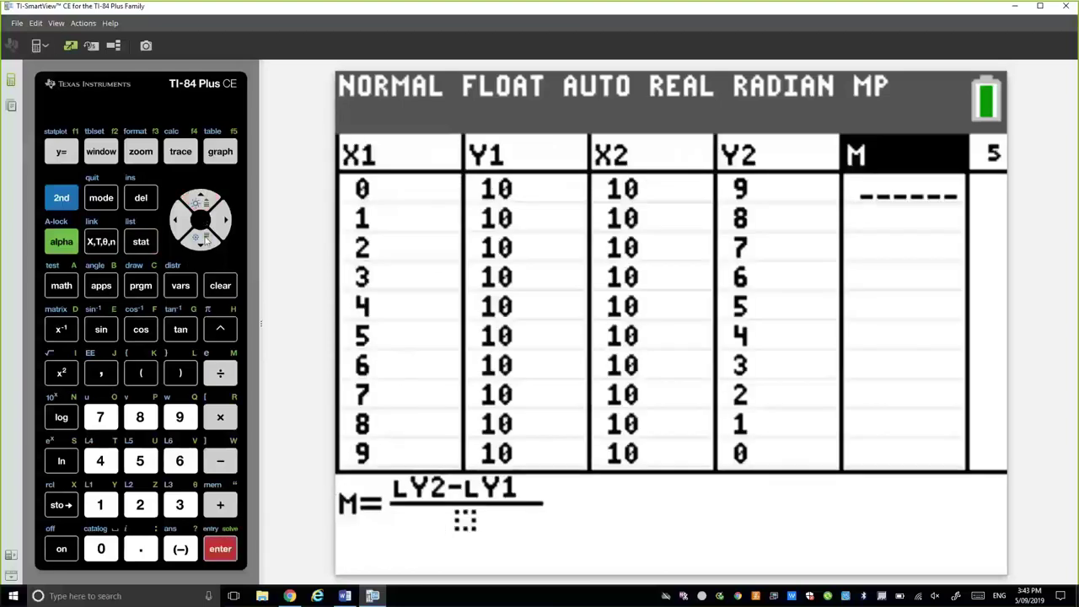
# Step: Fill the denominator with X2 − X1 and apply the formula to compute M's slopes
pyautogui.click(200, 238)
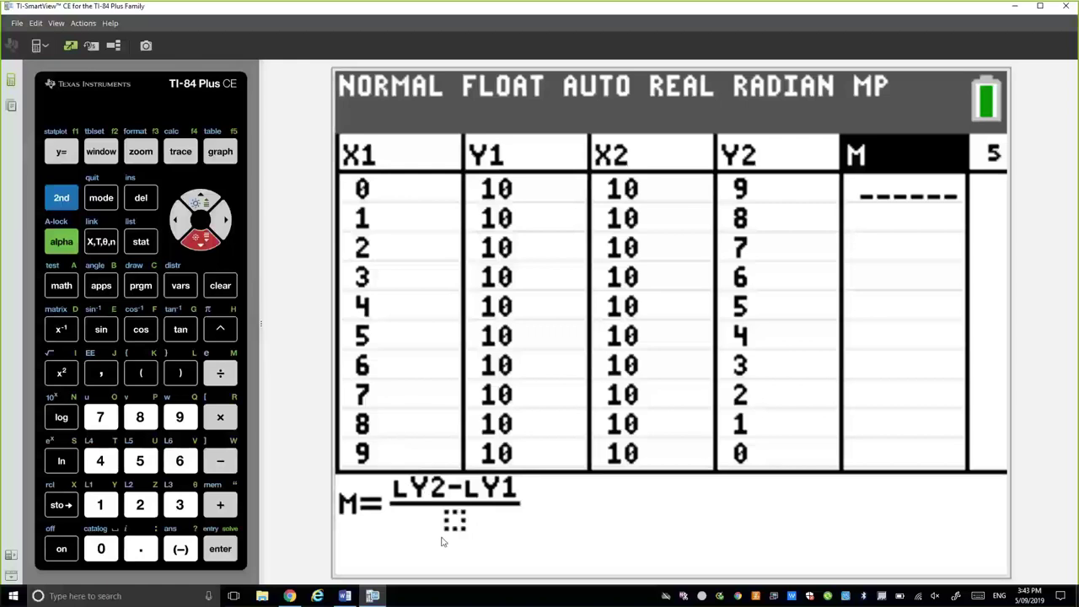
pyautogui.click(61, 197)
pyautogui.click(141, 242)
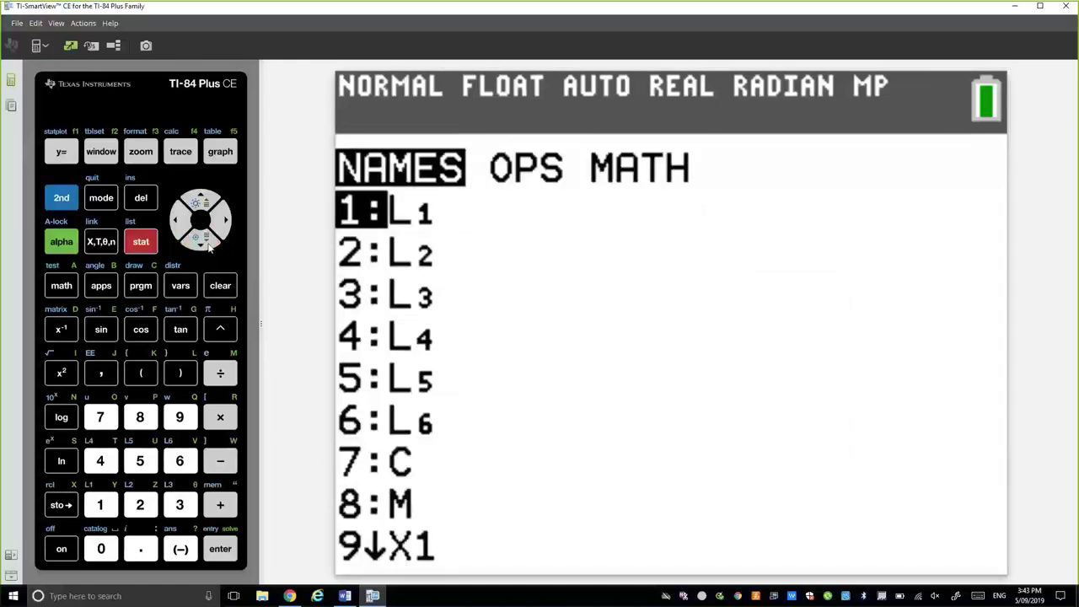
pyautogui.click(100, 549)
pyautogui.click(220, 461)
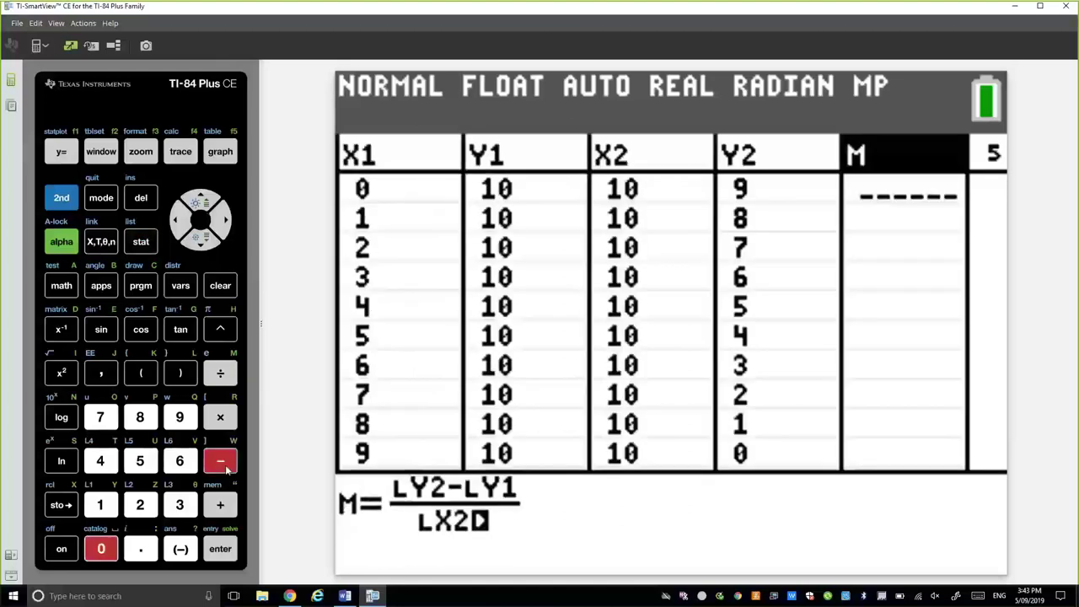
pyautogui.click(134, 242)
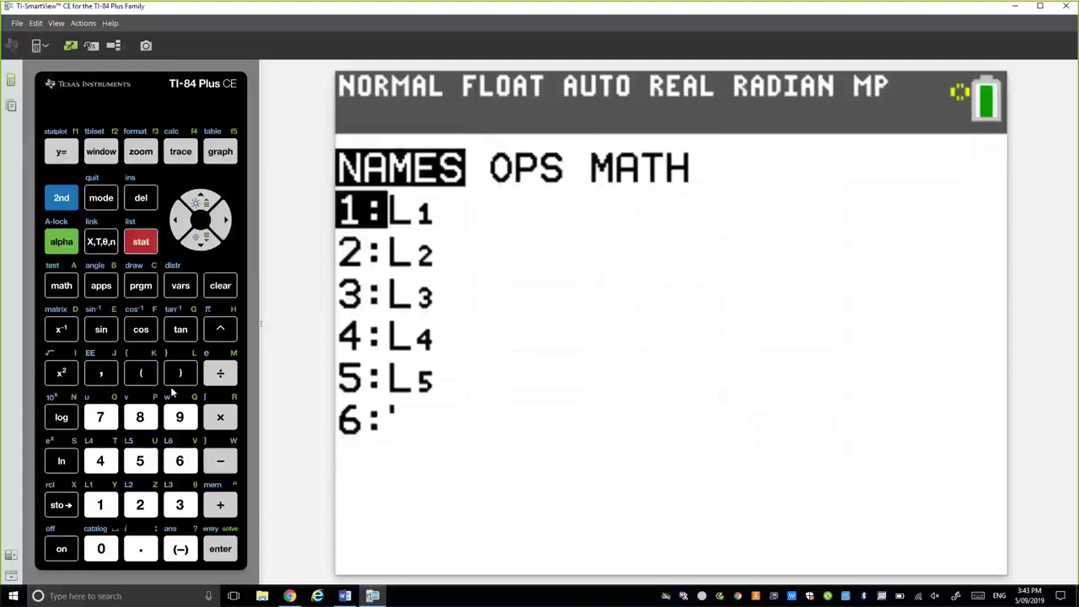
pyautogui.click(179, 417)
pyautogui.click(225, 549)
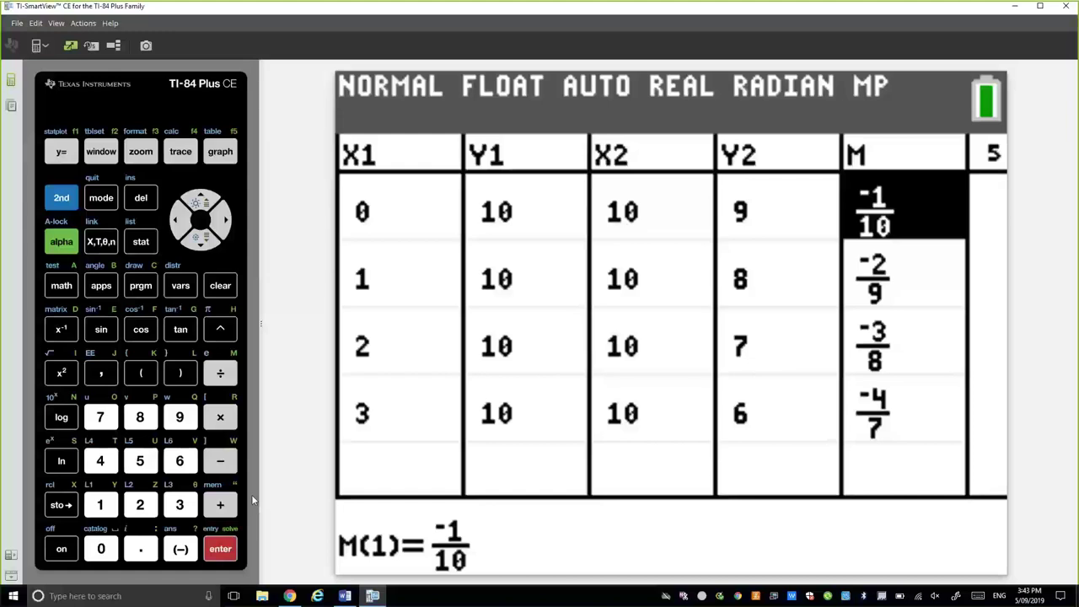
# Step: Scroll M's slopes down to -10, then move to the empty list C's header
pyautogui.click(199, 240)
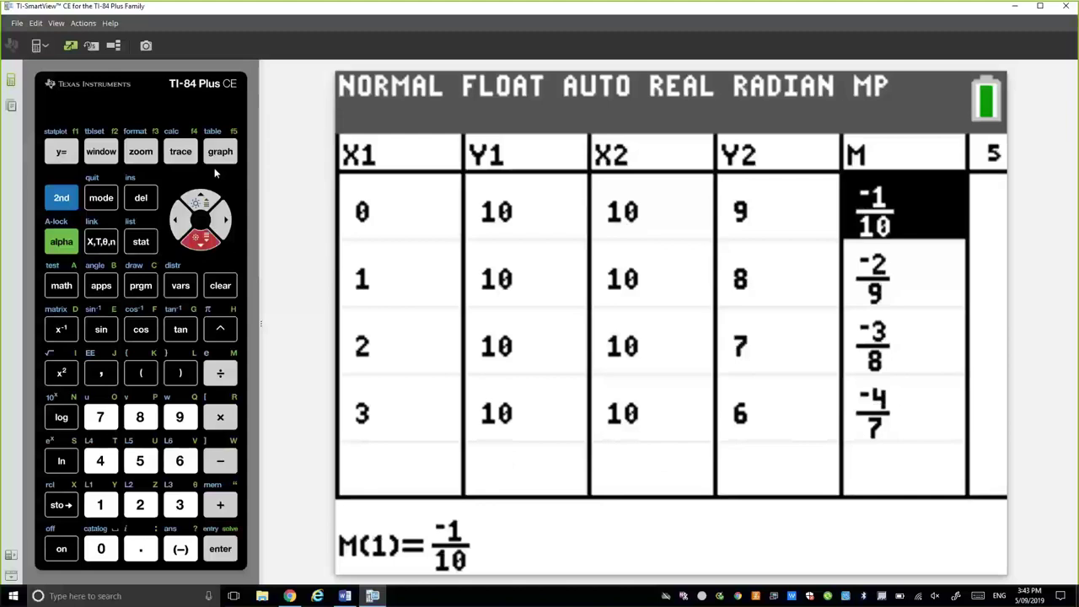
pyautogui.click(197, 199)
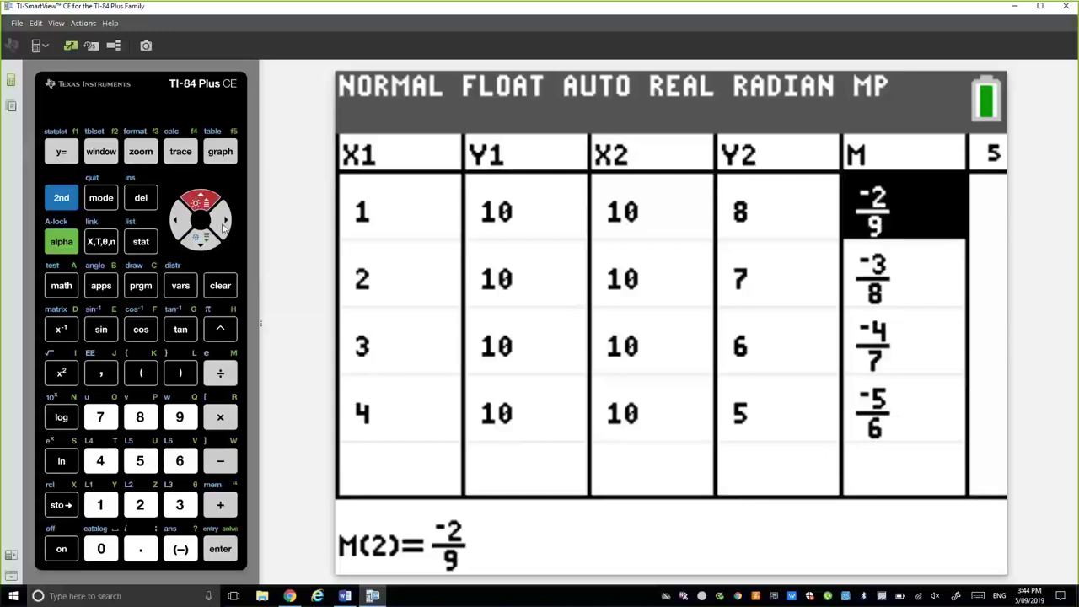
pyautogui.click(224, 223)
pyautogui.press('Up')
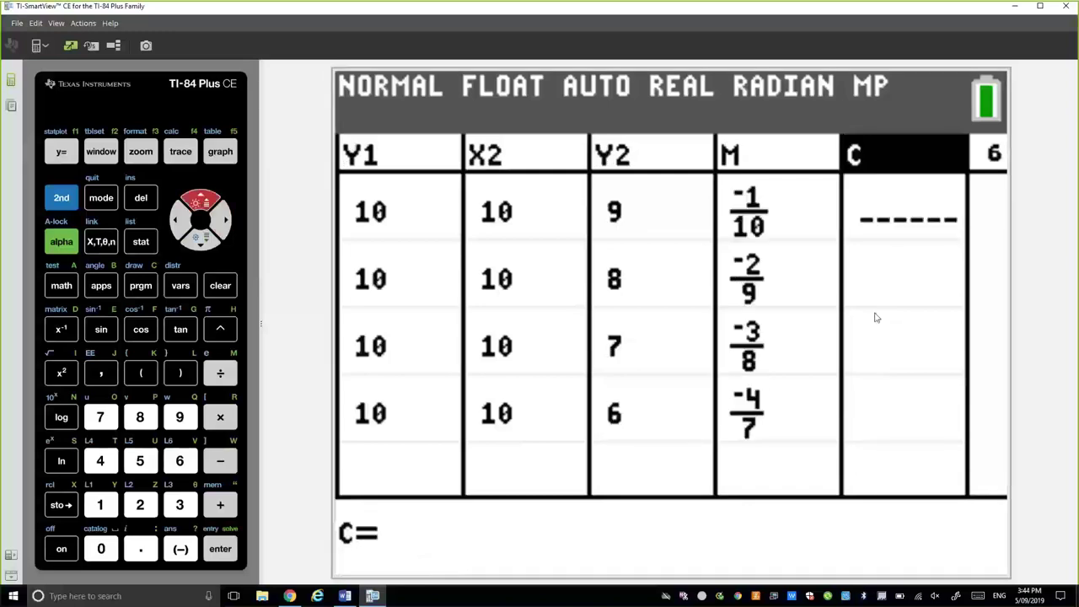
pyautogui.click(61, 199)
pyautogui.click(101, 197)
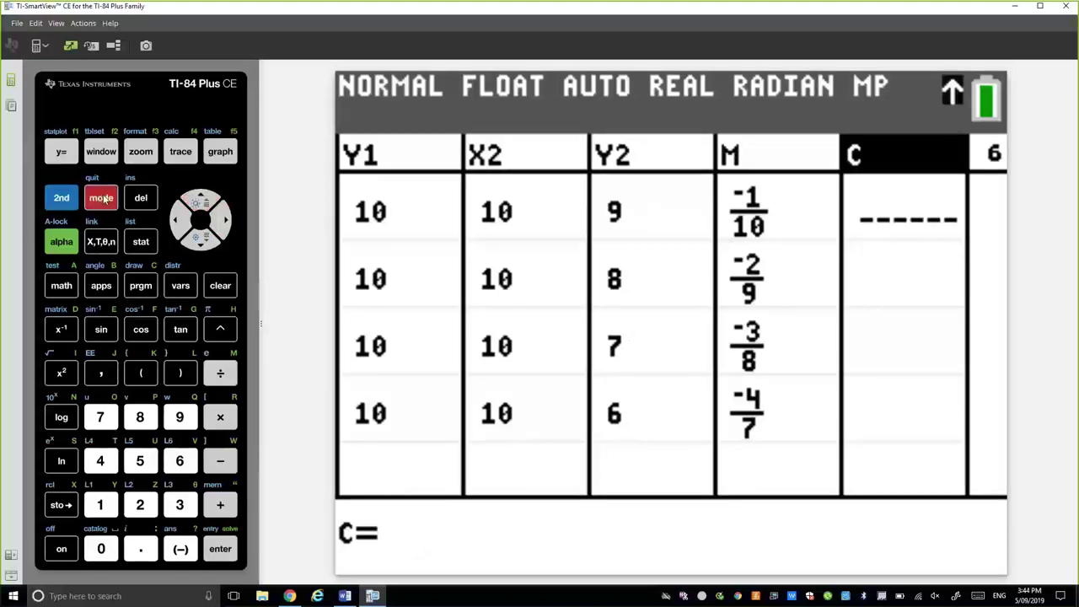
pyautogui.click(61, 286)
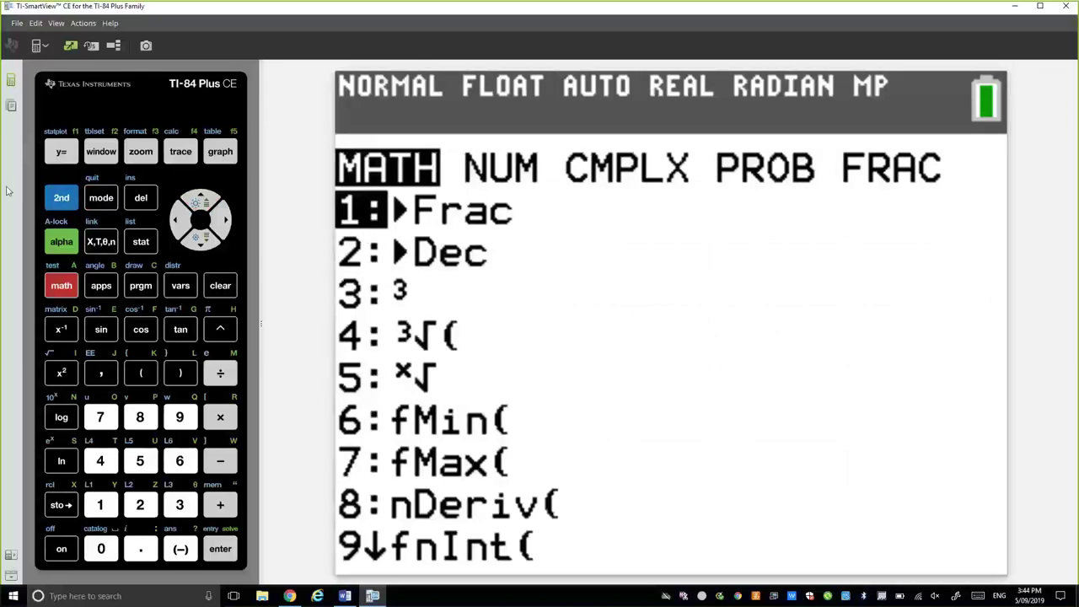
pyautogui.click(135, 243)
pyautogui.press('Return')
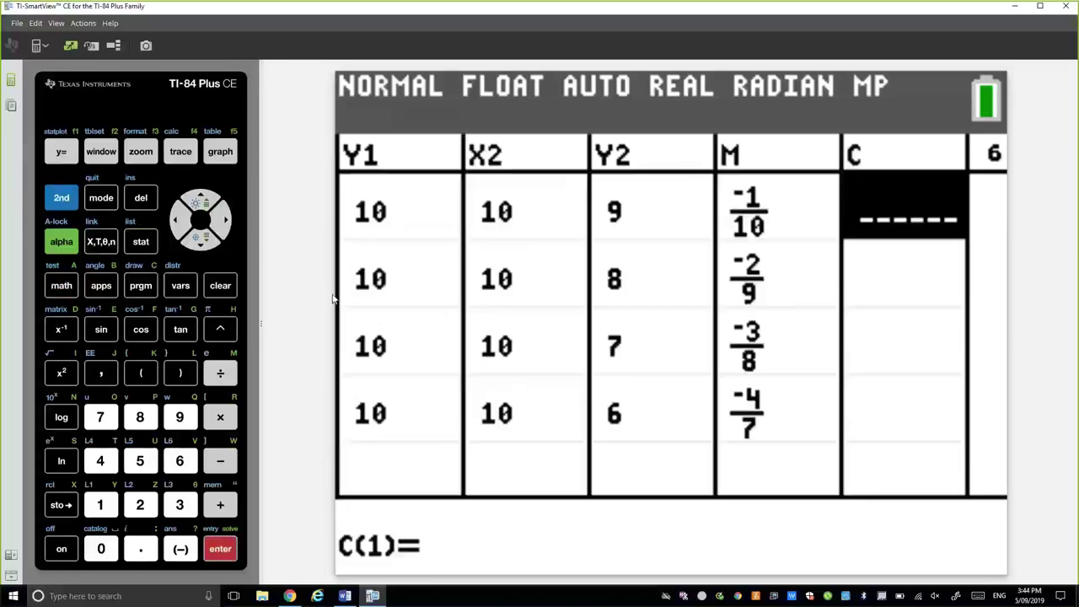
pyautogui.click(202, 204)
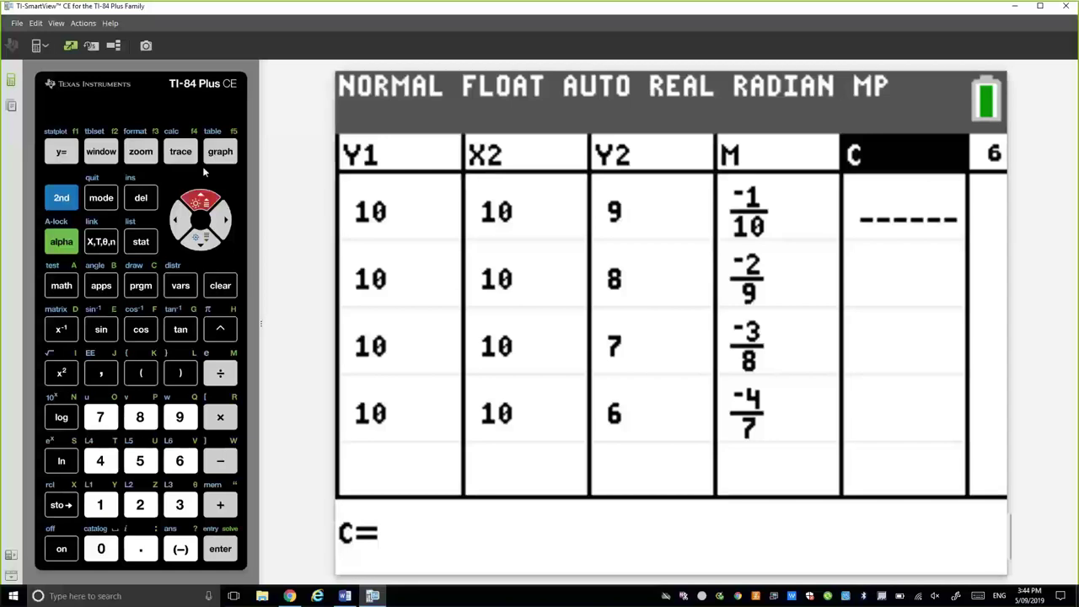
# Step: Begin list C's header formula with ʟY1 minus, taken from the LIST names menu
pyautogui.click(63, 199)
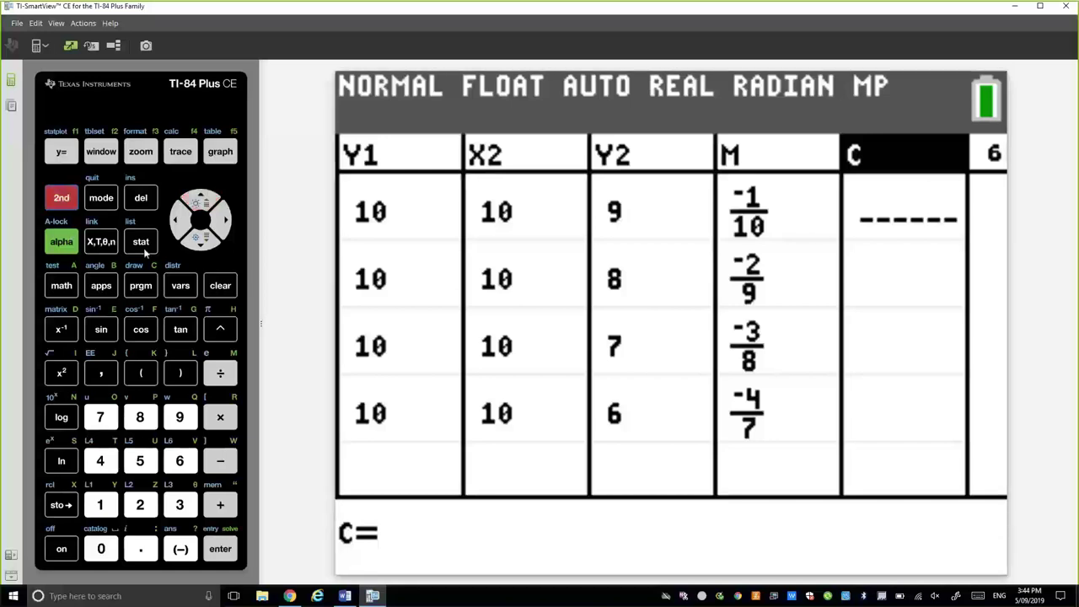
pyautogui.click(141, 243)
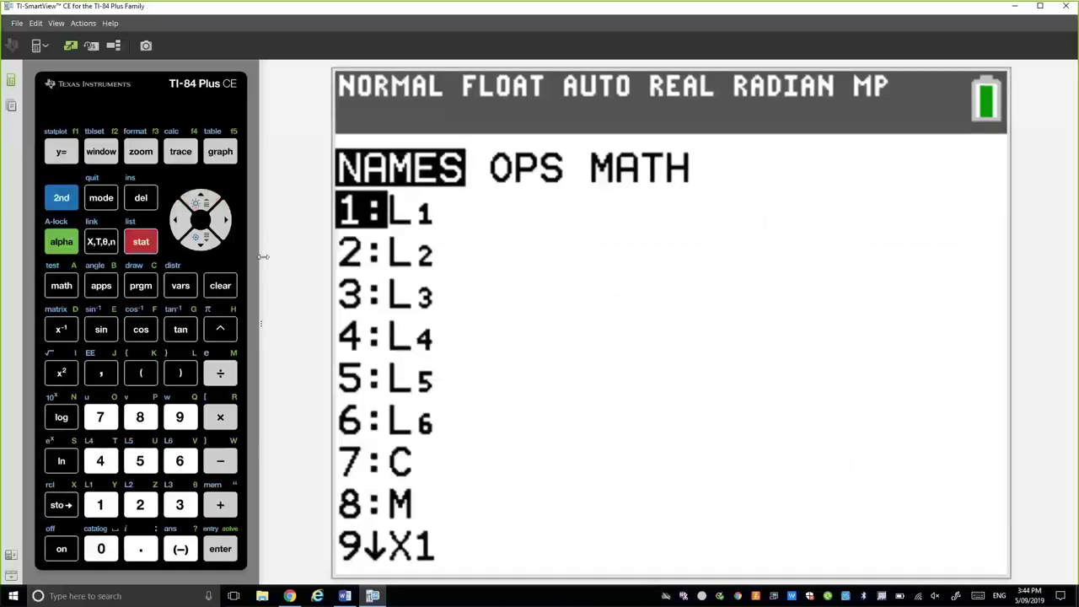
pyautogui.click(200, 206)
pyautogui.click(200, 207)
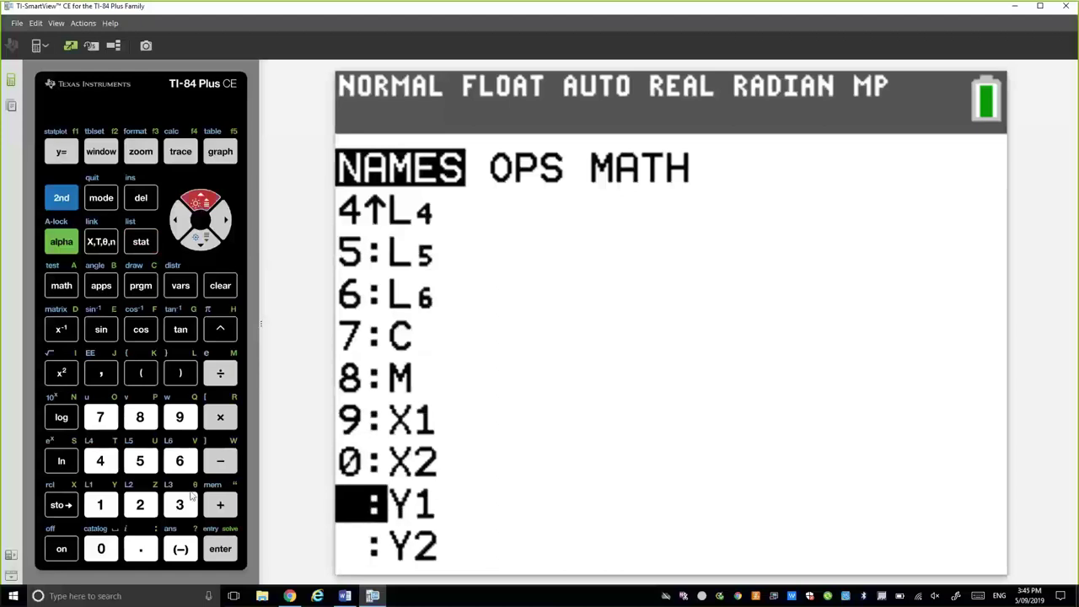
pyautogui.click(220, 549)
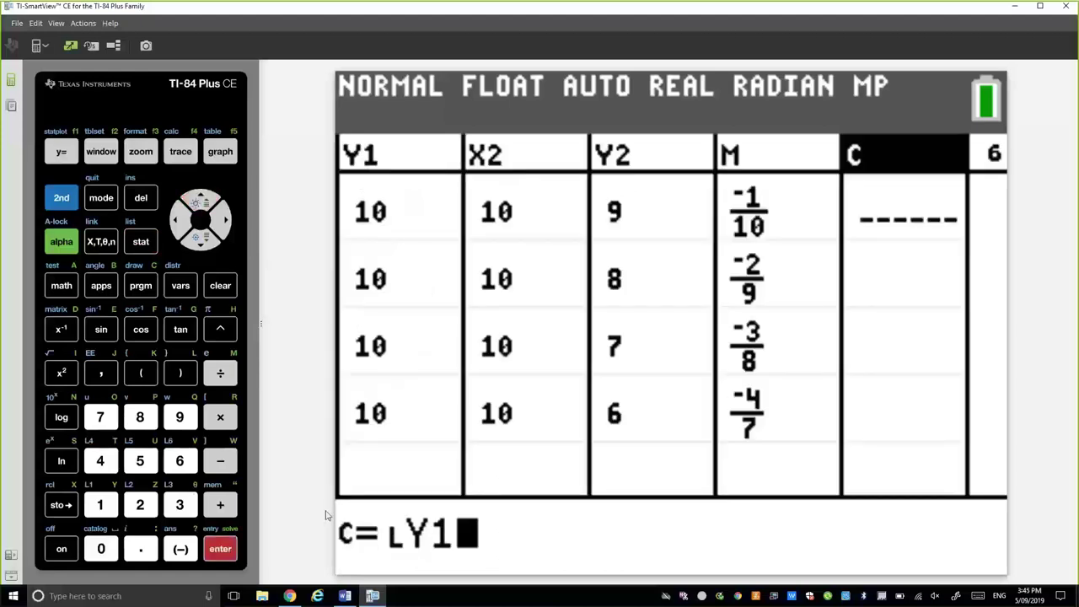
pyautogui.click(220, 460)
# Step: Complete C's formula as ʟY1−ʟM*ʟX1 using the stored list names M and X1
pyautogui.click(61, 198)
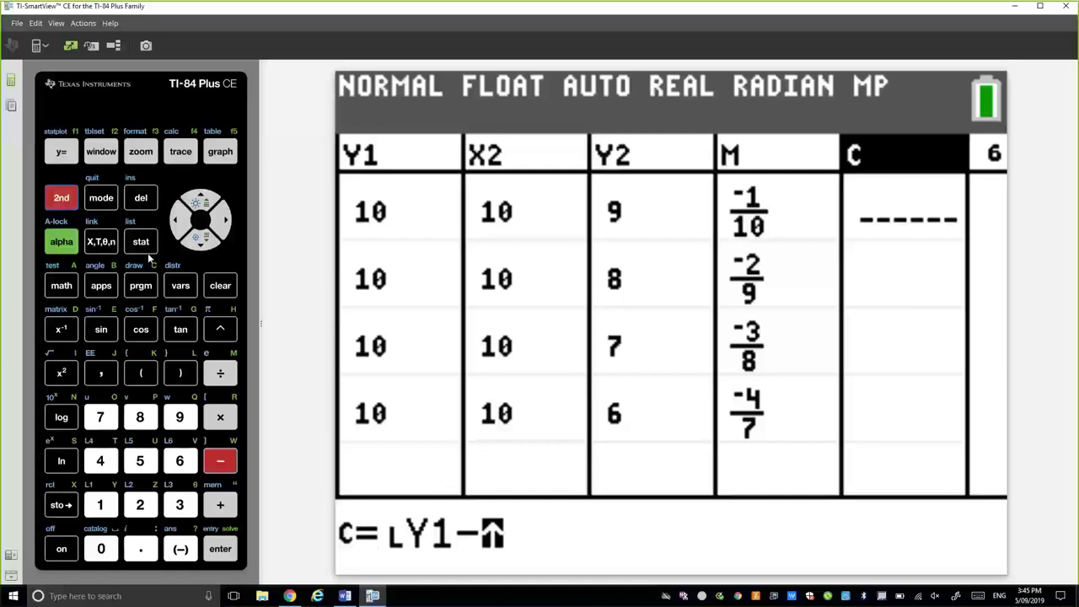
pyautogui.click(140, 242)
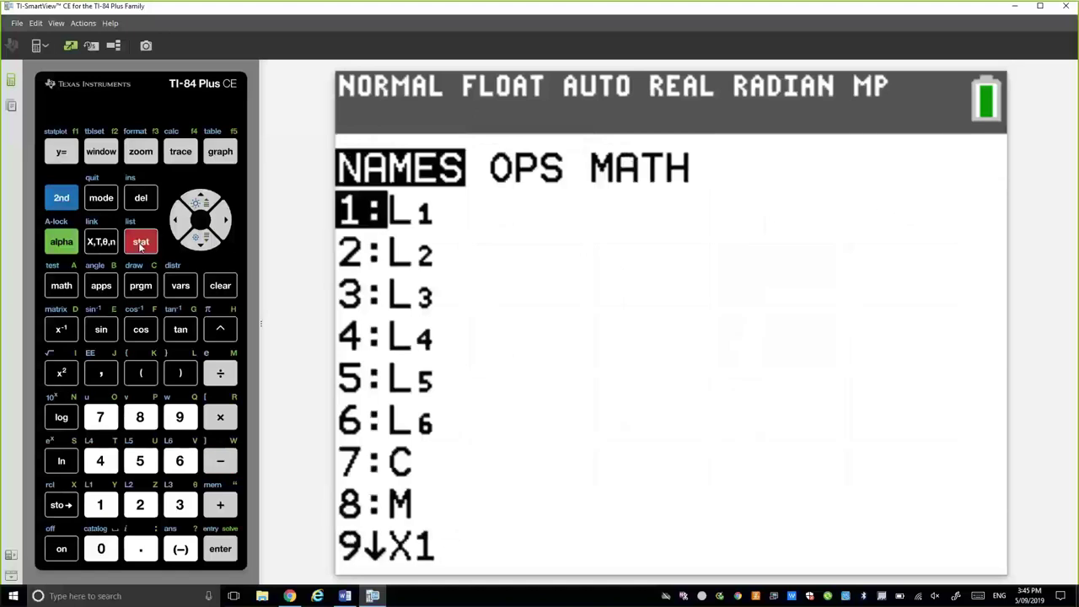
pyautogui.click(140, 425)
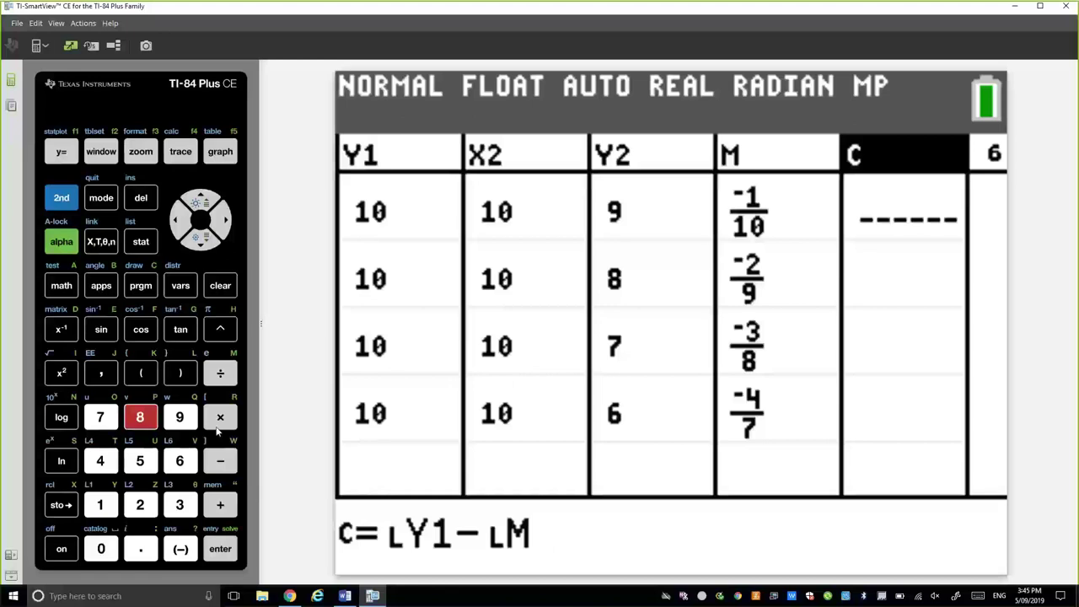
pyautogui.write('*')
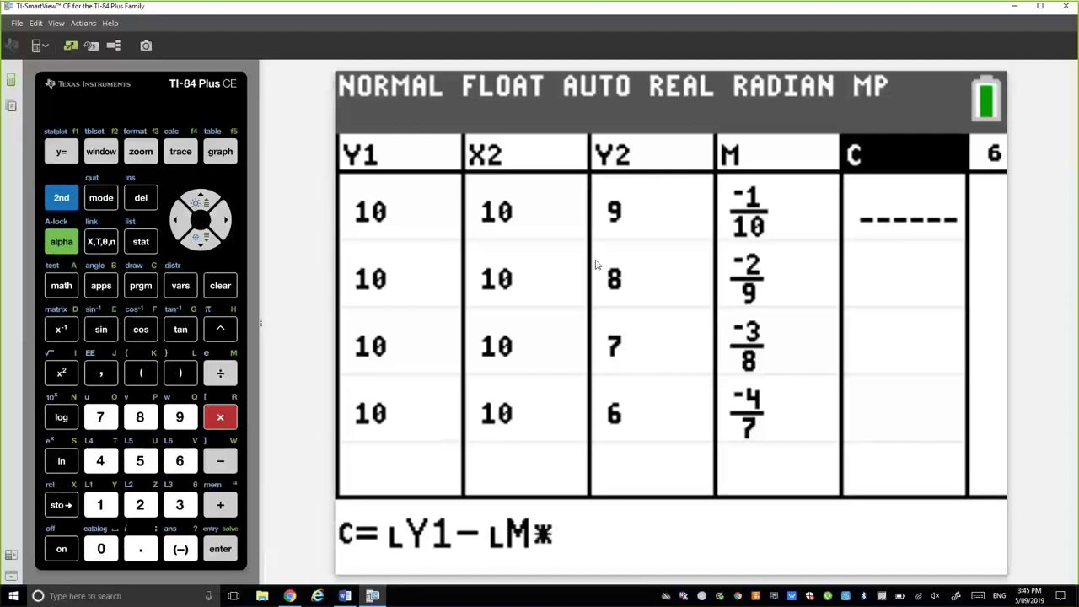
pyautogui.click(61, 197)
pyautogui.click(143, 242)
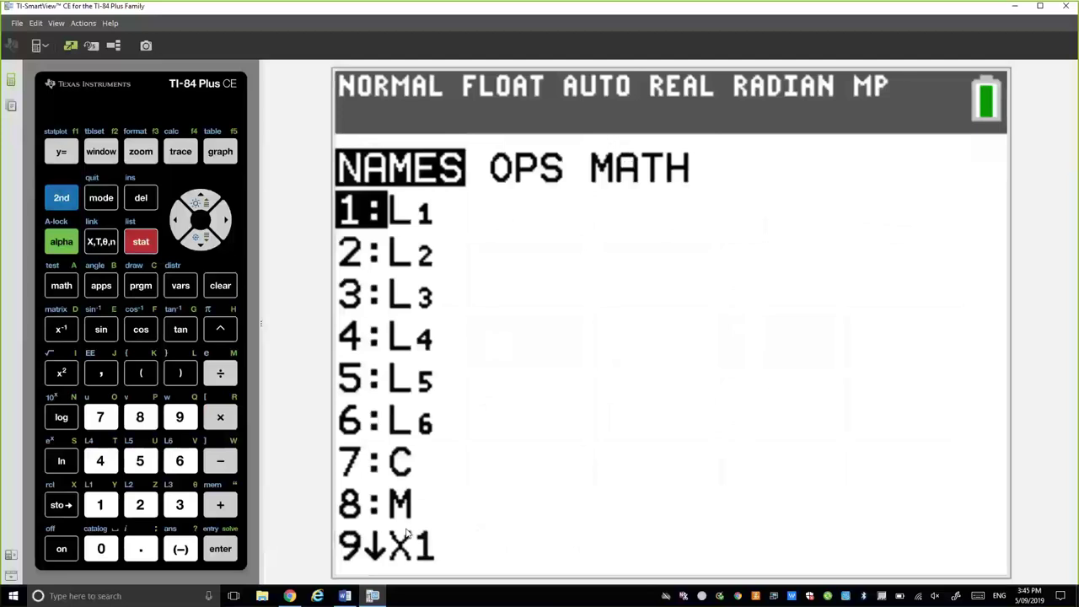
pyautogui.click(180, 419)
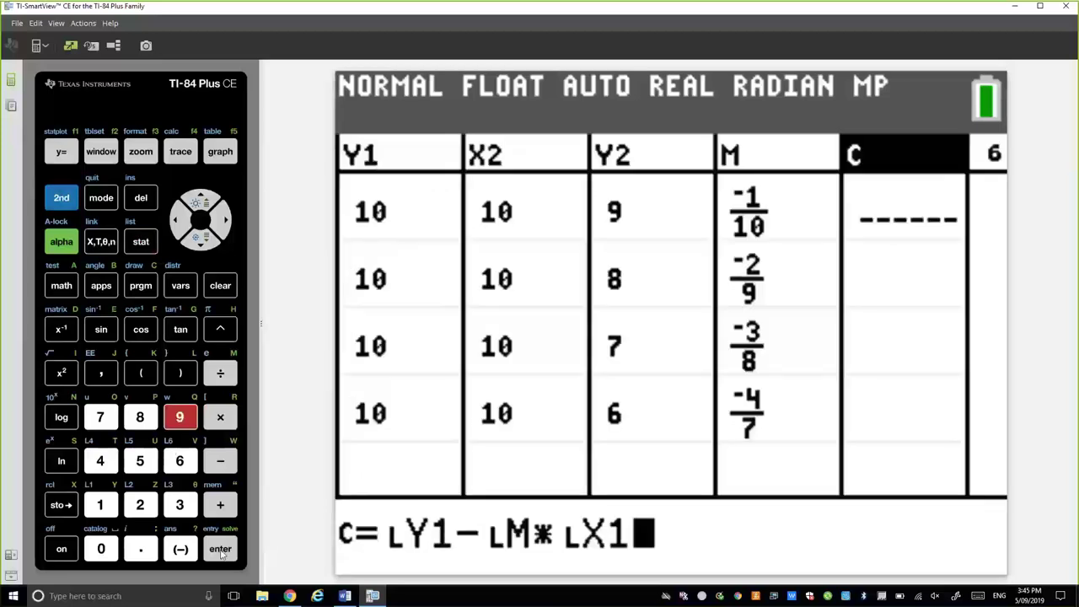
# Step: Apply the formula to fill C with intercepts 10, 92/9 … 100, then quit to home
pyautogui.click(220, 548)
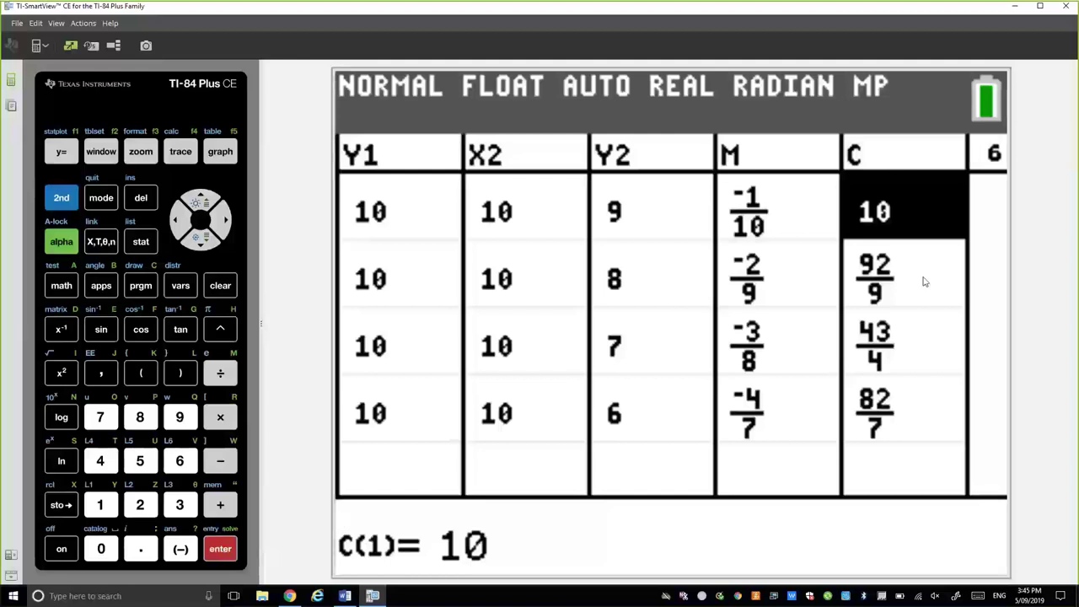
pyautogui.click(199, 242)
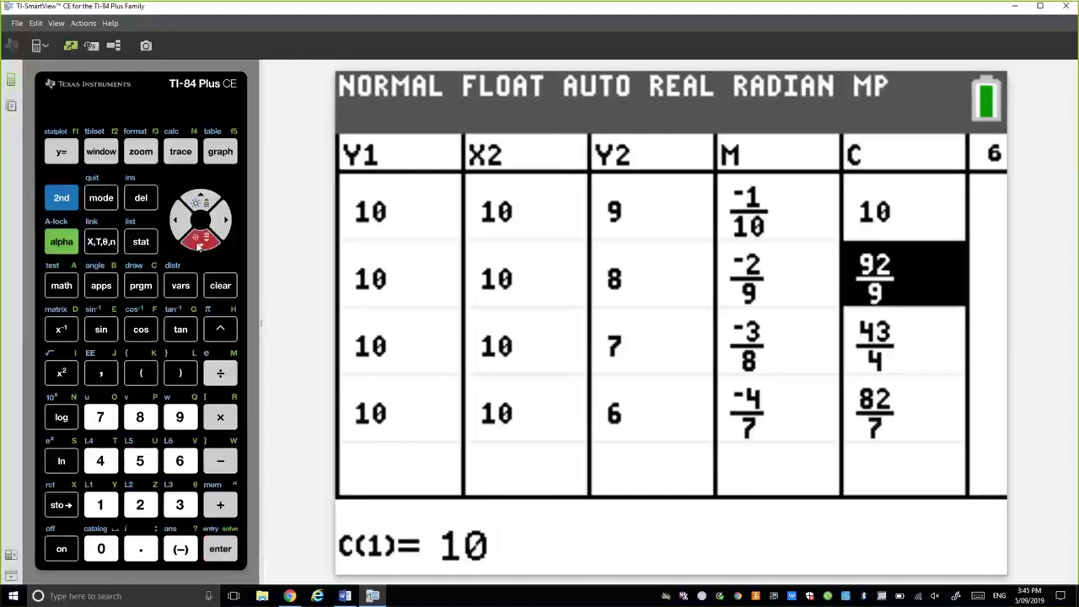
pyautogui.click(62, 198)
pyautogui.click(102, 197)
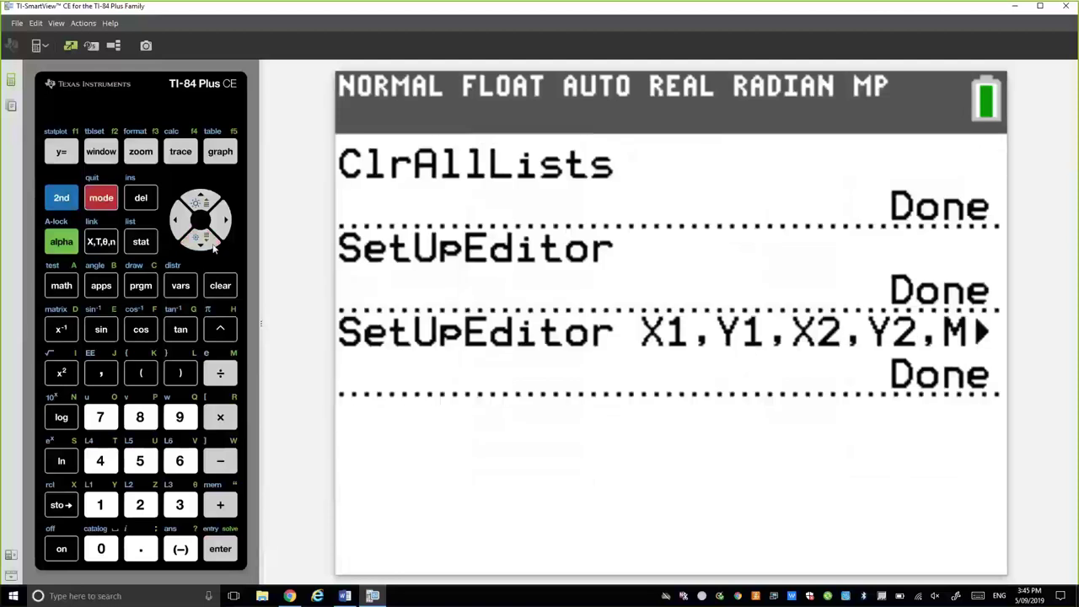
# Step: Clear the home screen and display ʟC, chosen as 7:C from LIST names
pyautogui.click(220, 285)
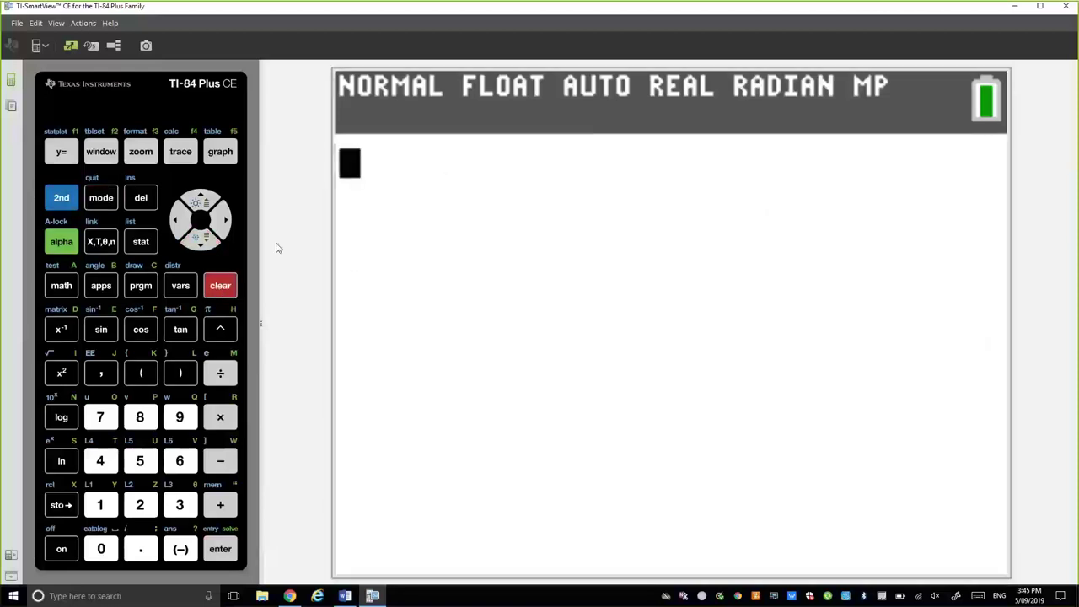
pyautogui.click(61, 197)
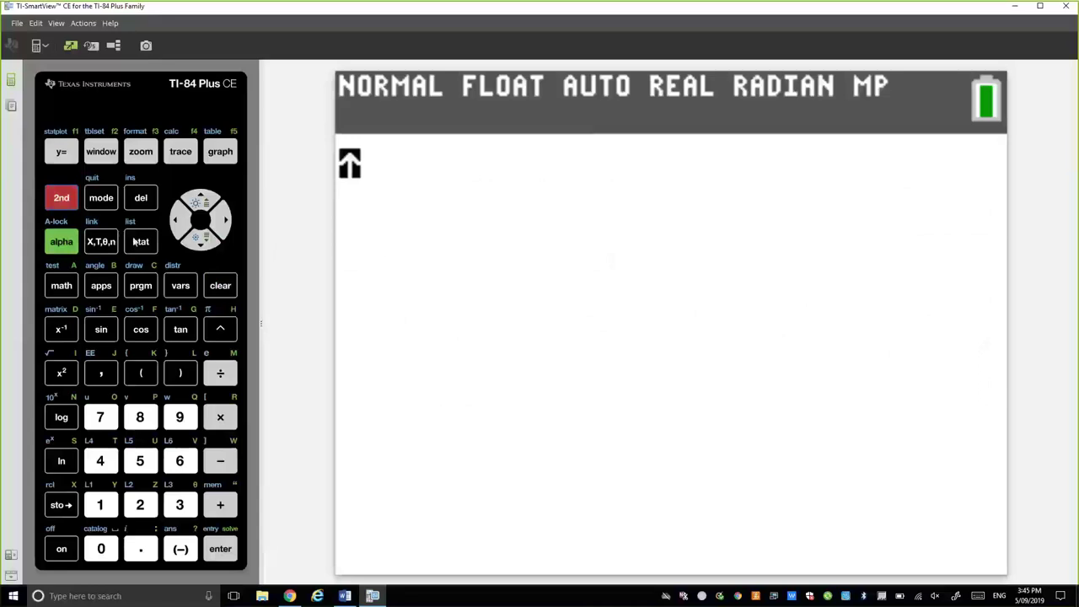
pyautogui.click(136, 242)
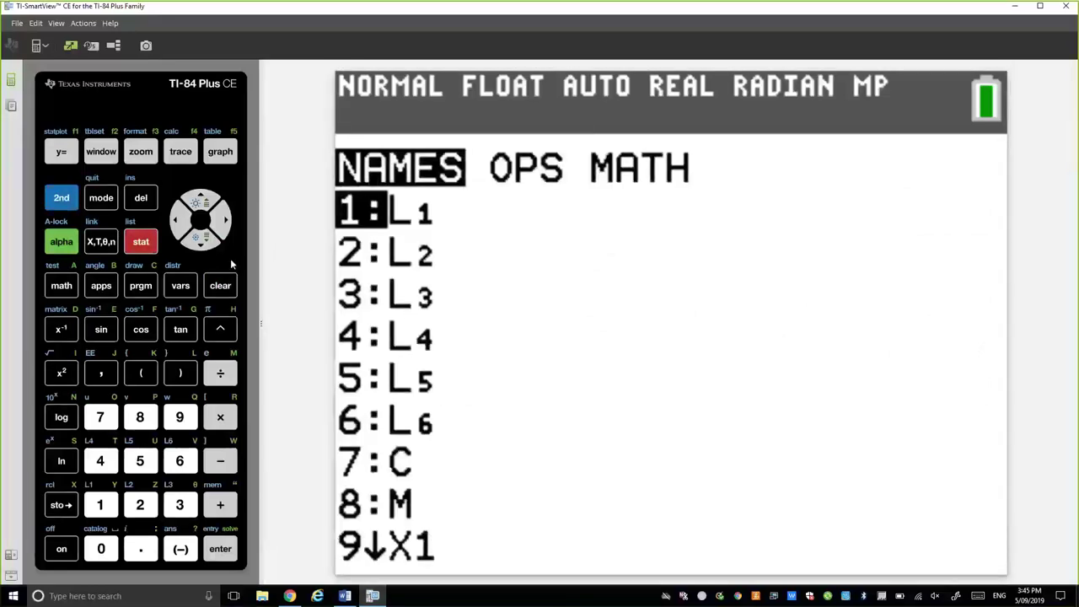
pyautogui.click(205, 202)
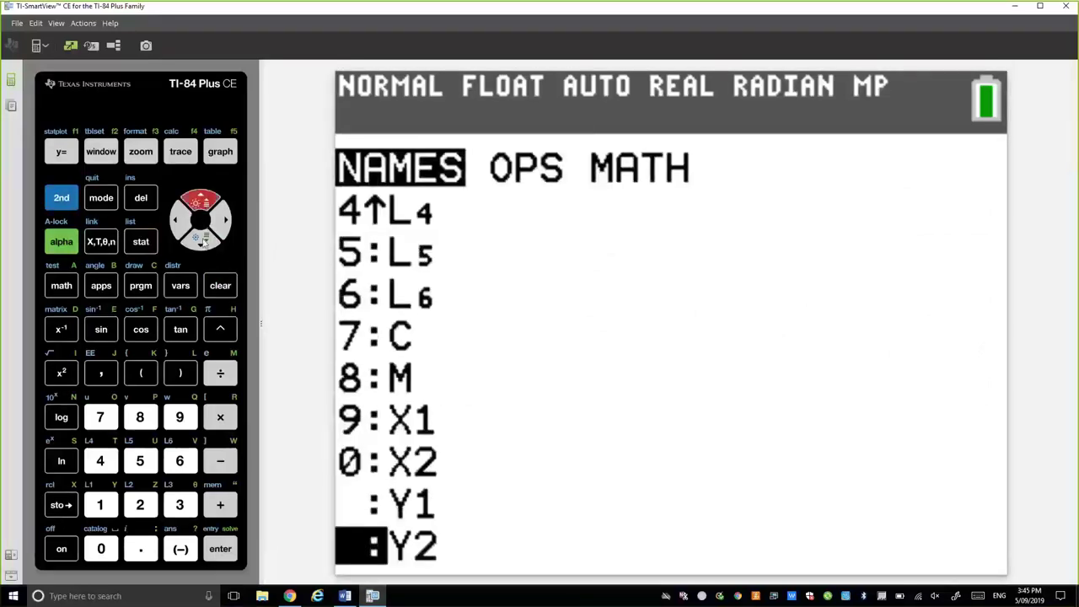
pyautogui.click(108, 419)
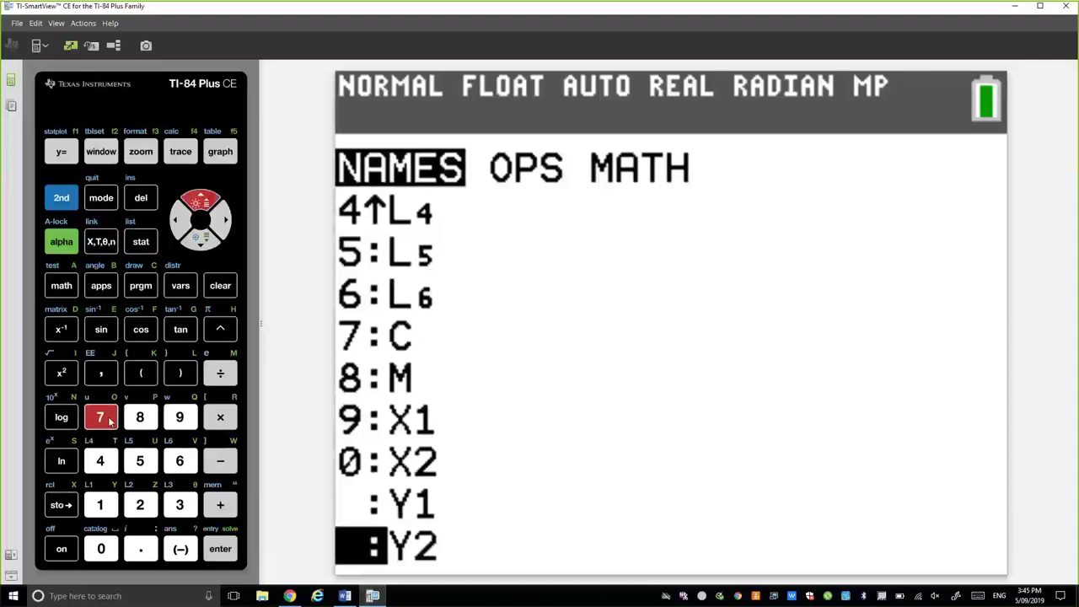
pyautogui.click(215, 547)
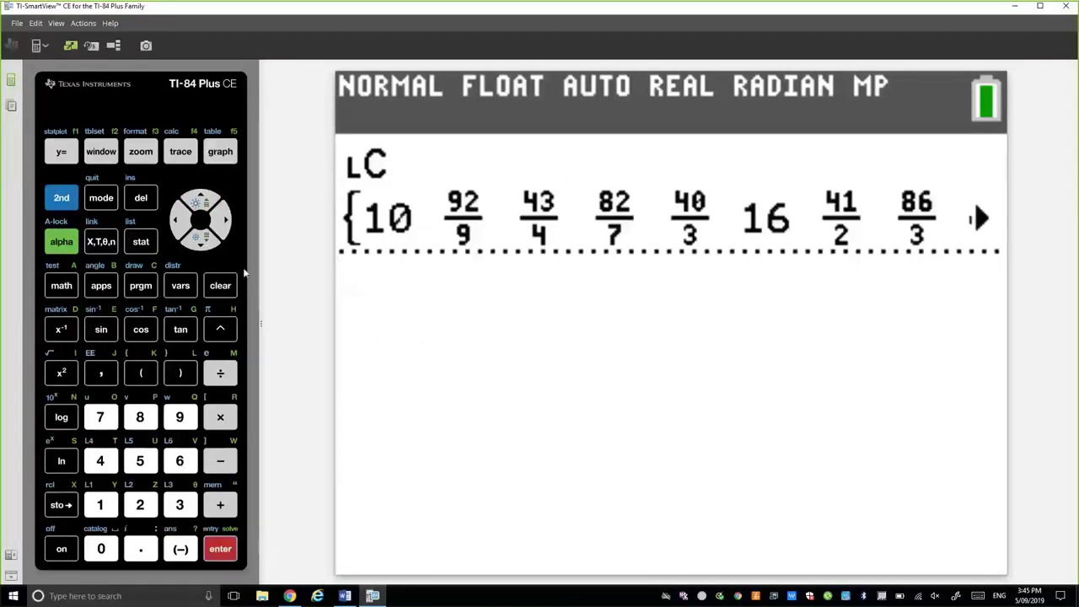
# Step: Pan right through ʟC's values from 10 to 100, then back to the start
pyautogui.click(224, 220)
pyautogui.click(224, 220)
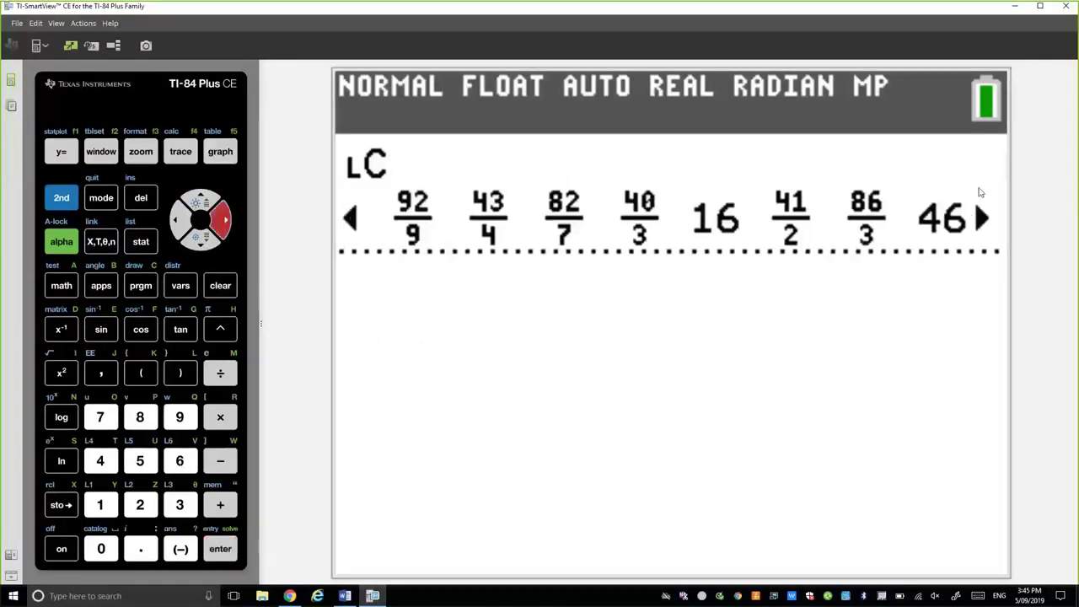
pyautogui.click(224, 220)
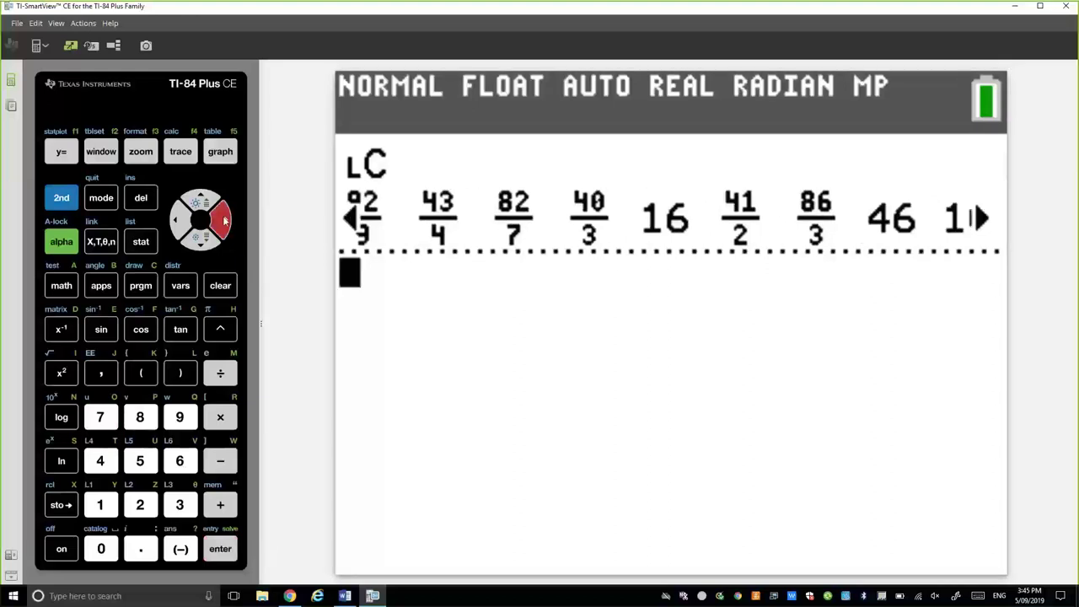
pyautogui.click(224, 221)
pyautogui.click(224, 220)
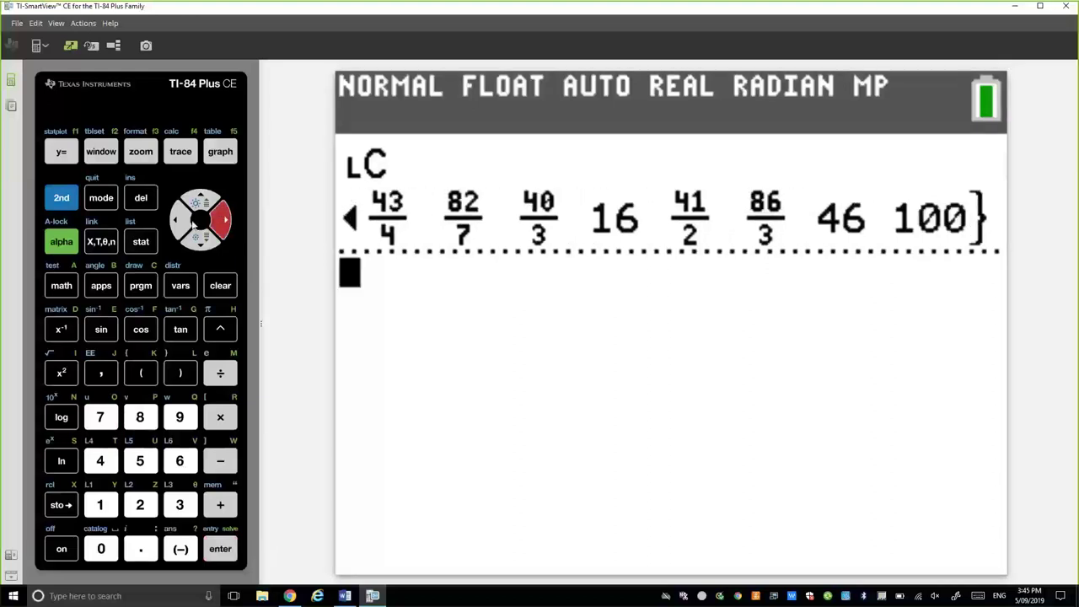
pyautogui.click(183, 221)
pyautogui.click(182, 221)
pyautogui.click(183, 220)
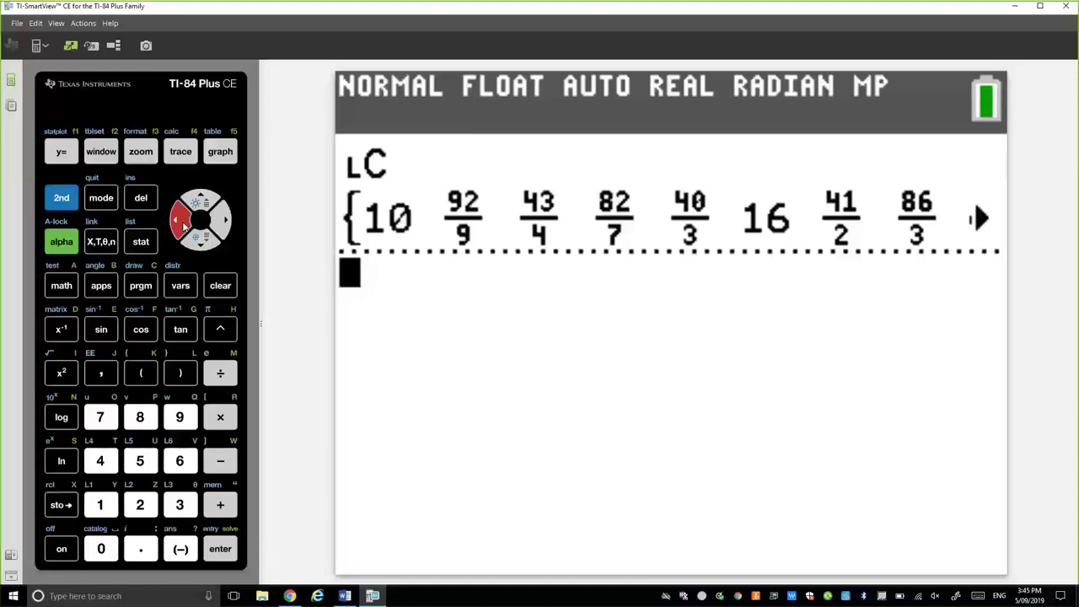
# Step: Check the stored lists M and C in the STAT list editor, then return to Y=
pyautogui.click(62, 156)
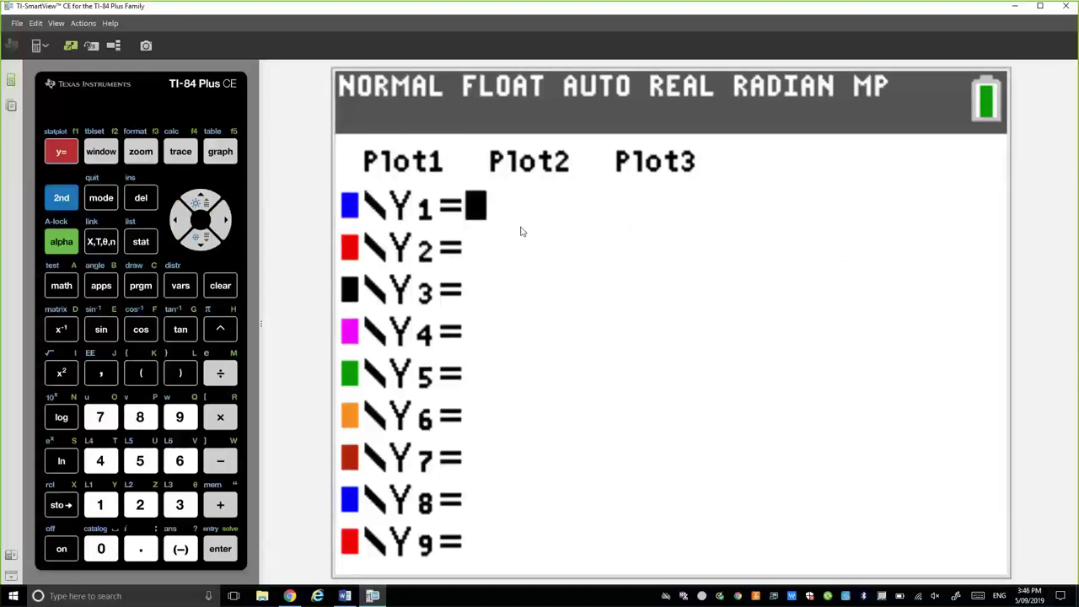
pyautogui.click(141, 242)
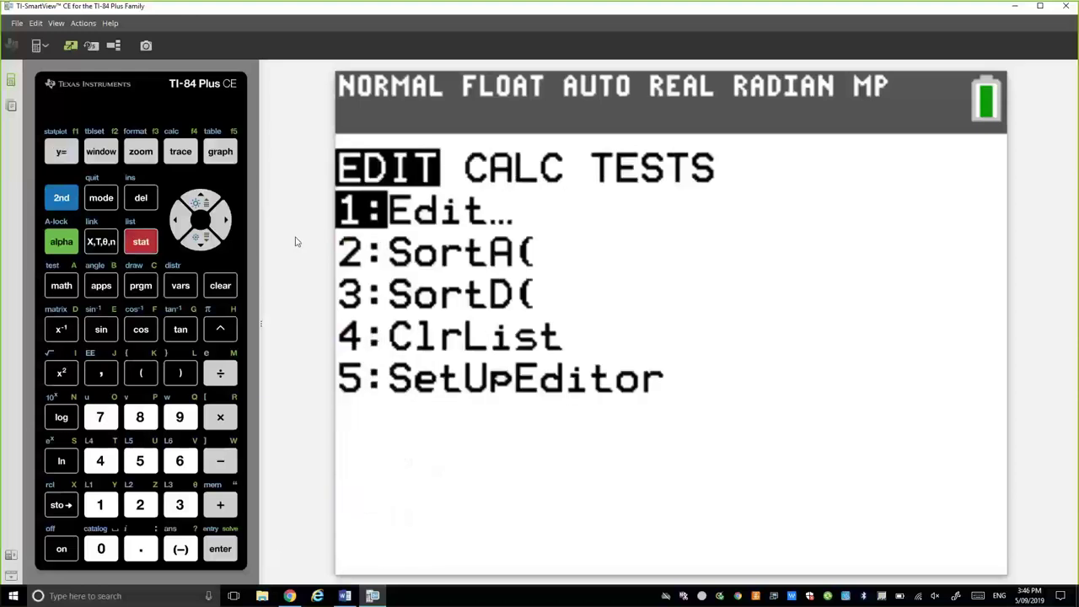
pyautogui.click(220, 549)
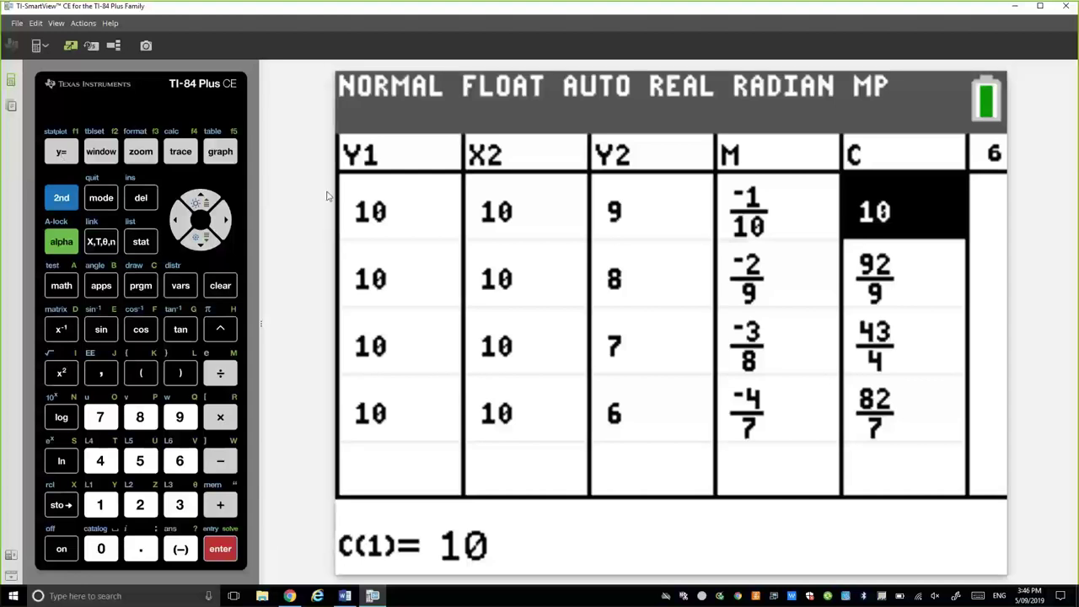
pyautogui.press('F1')
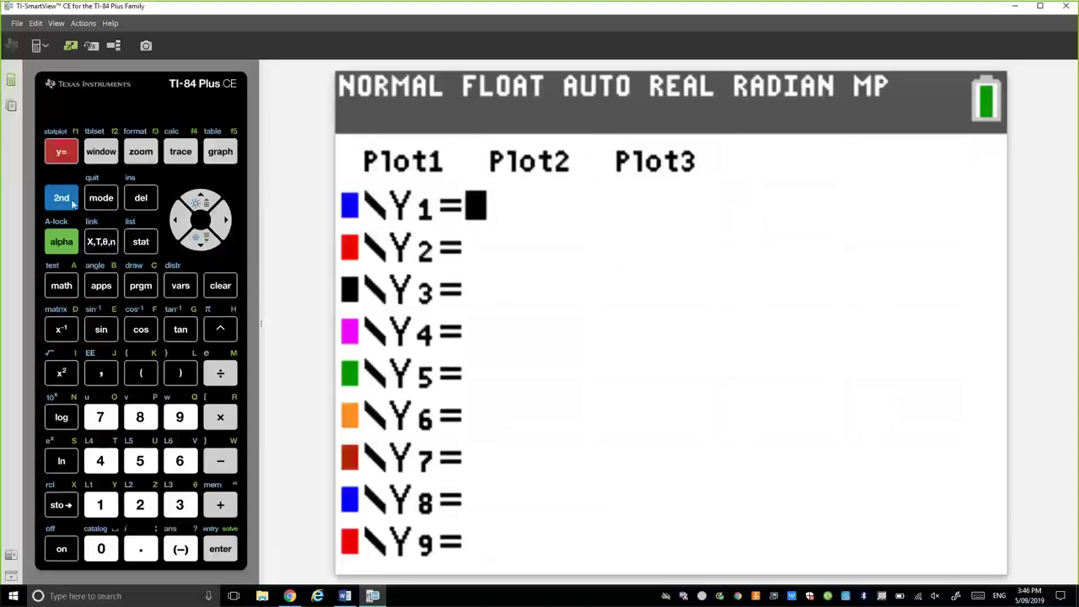
# Step: Enter Y1 as ʟMX+ʟC using list names M and C
pyautogui.press('shift')
pyautogui.click(133, 238)
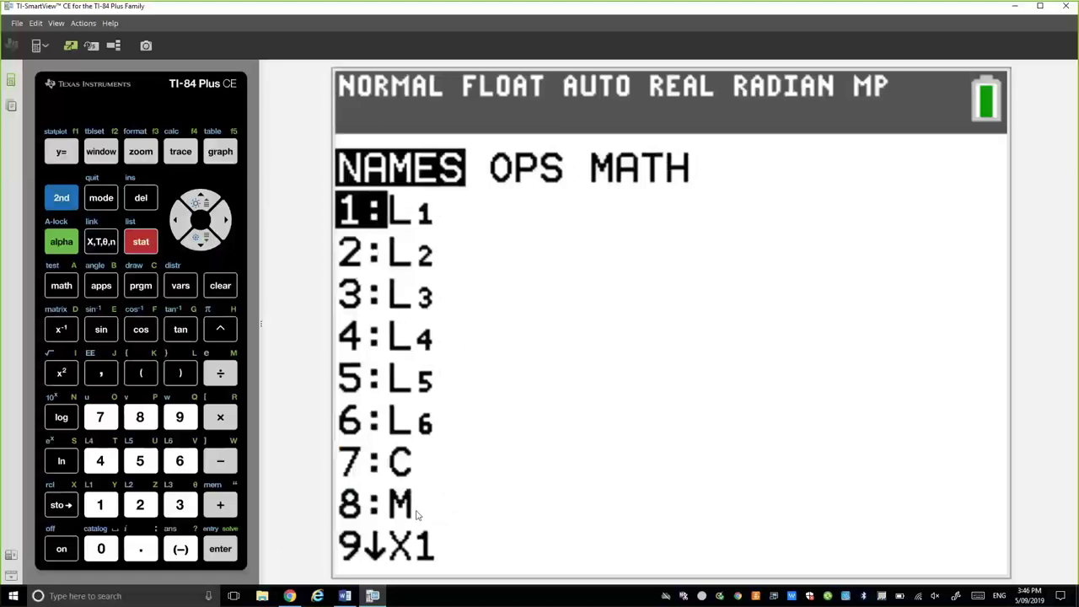
pyautogui.press('8')
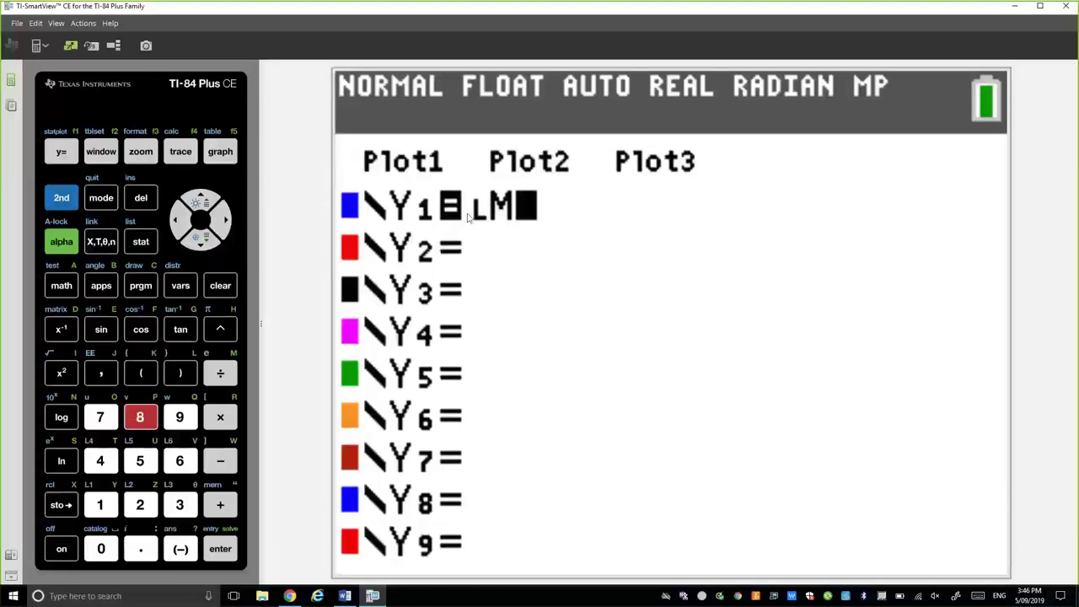
pyautogui.click(98, 242)
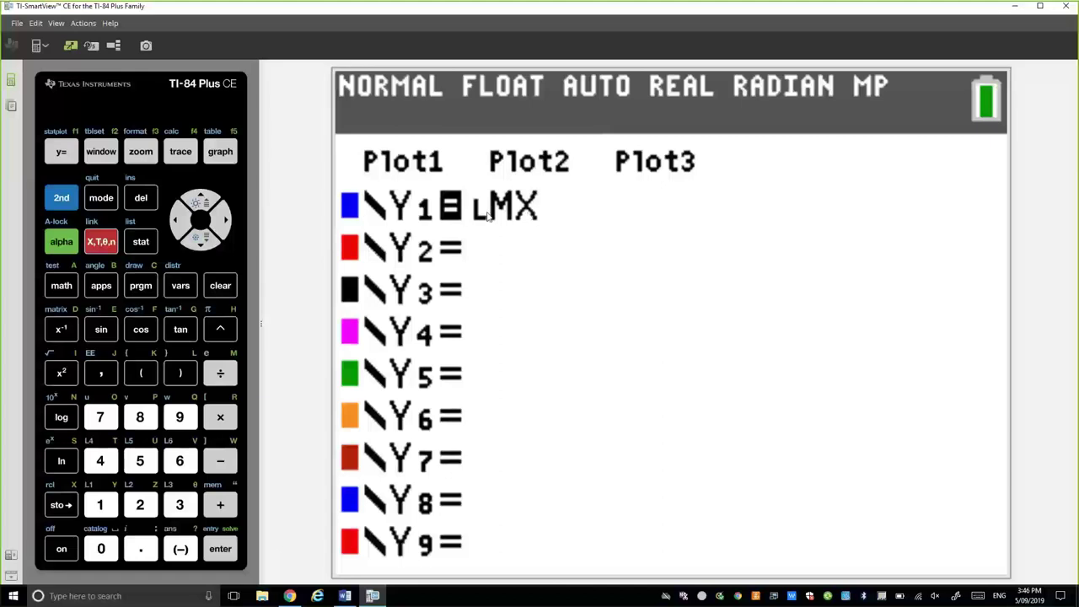
pyautogui.click(220, 505)
pyautogui.click(61, 197)
pyautogui.click(145, 242)
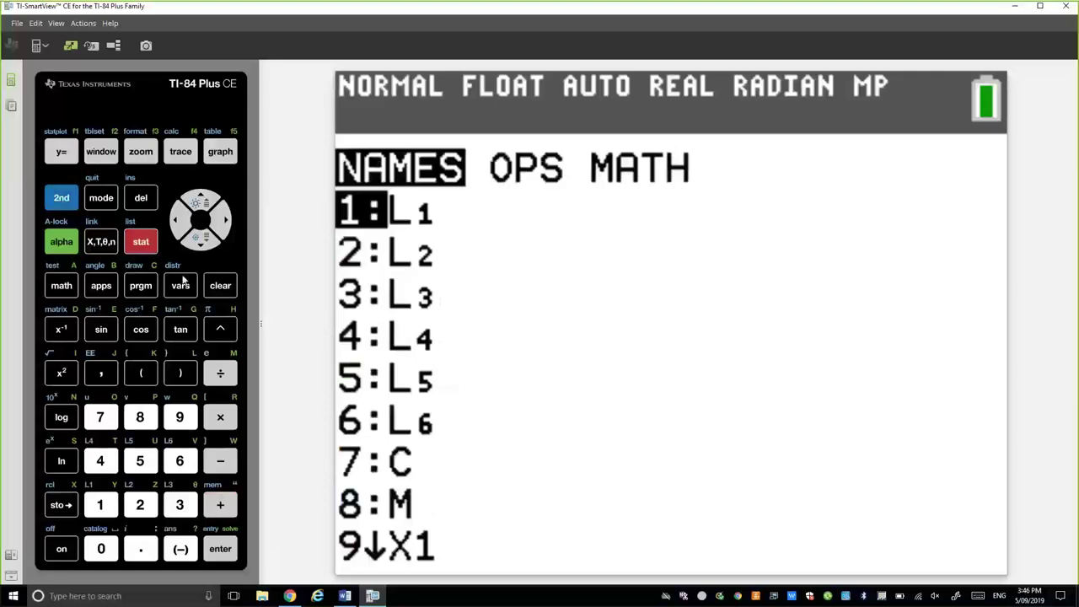
pyautogui.click(102, 419)
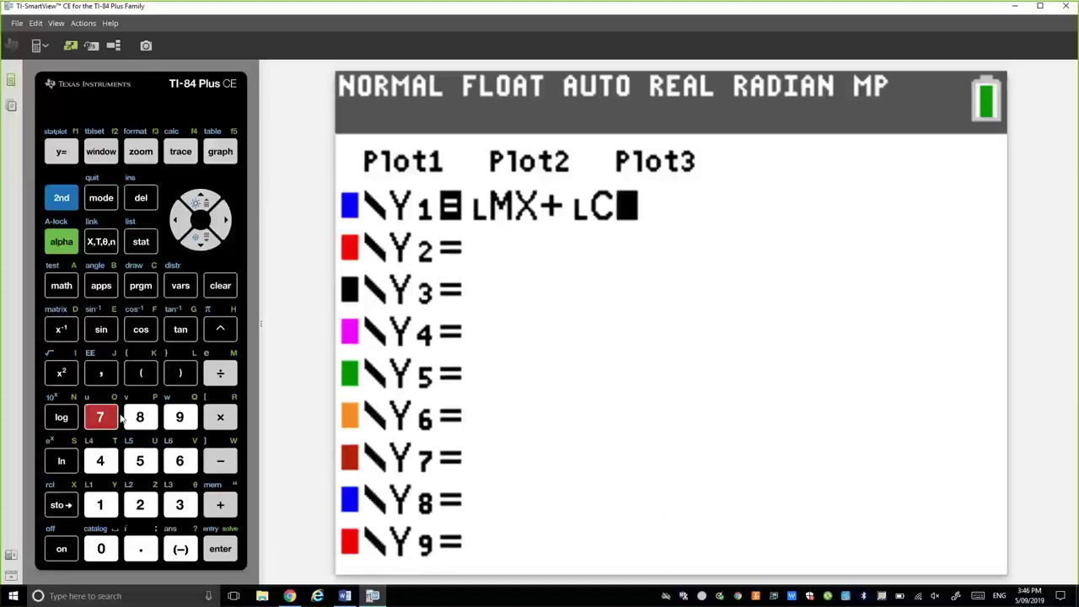
pyautogui.click(220, 550)
# Step: Go to Y1's undefined-variable error and insert a multiplication sign, making ʟM*X+ʟC
pyautogui.press('F5')
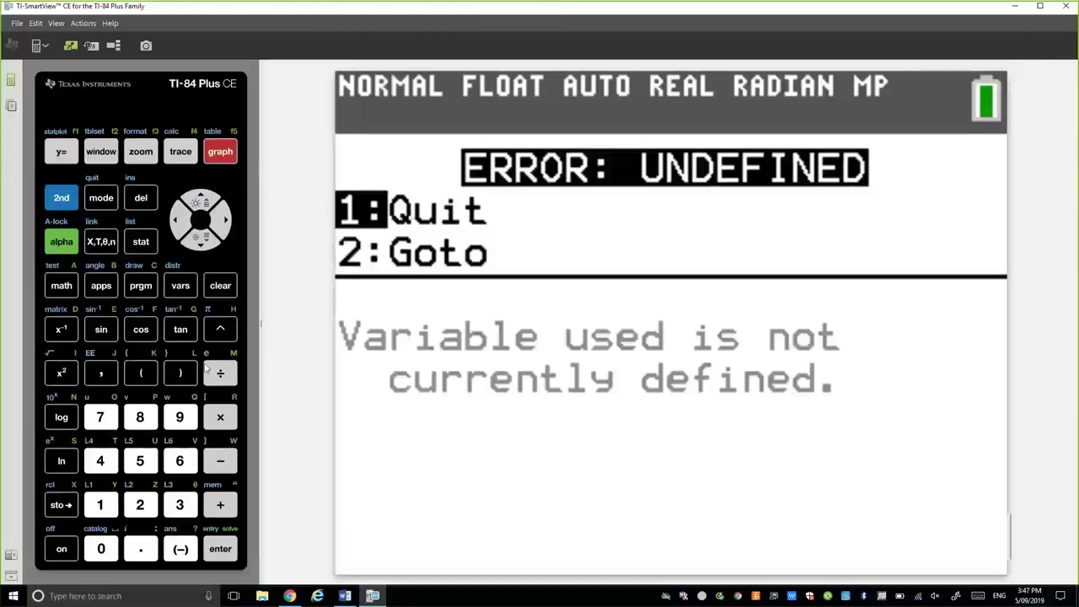
pyautogui.click(140, 504)
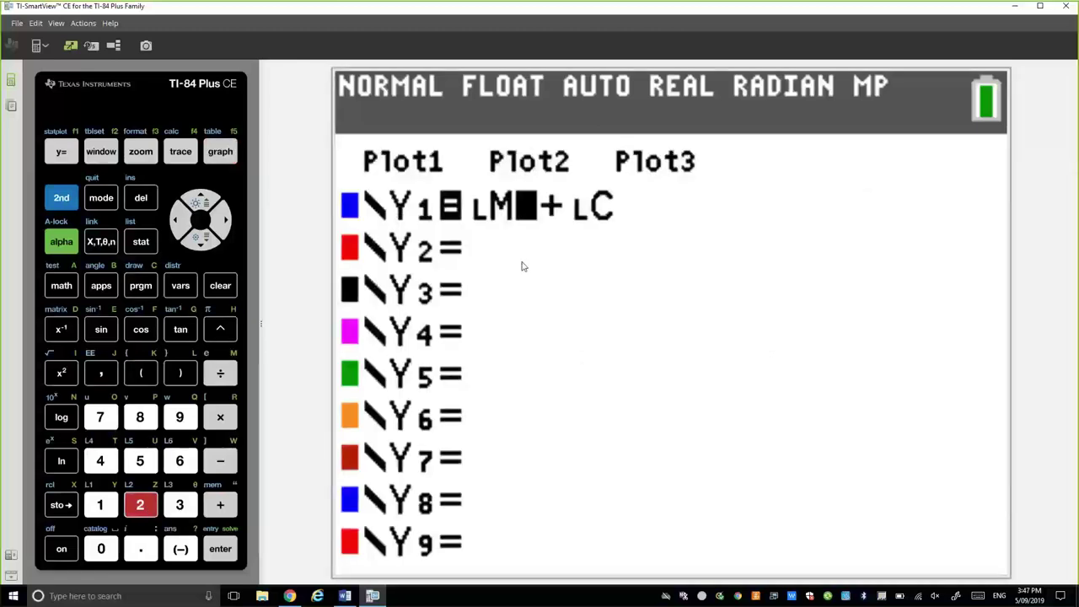
pyautogui.click(64, 200)
pyautogui.click(138, 193)
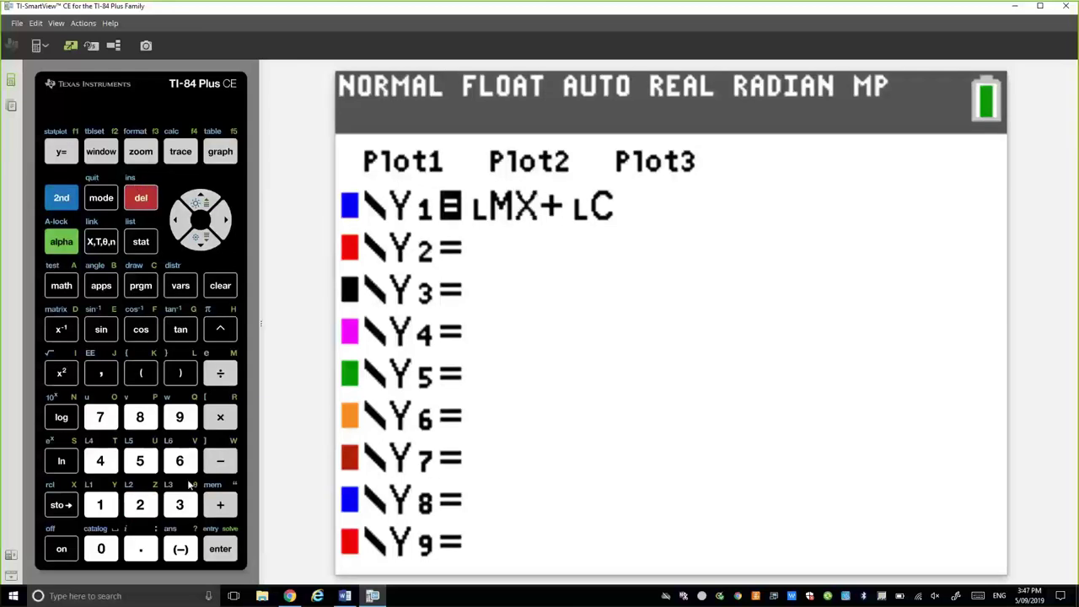
pyautogui.click(221, 418)
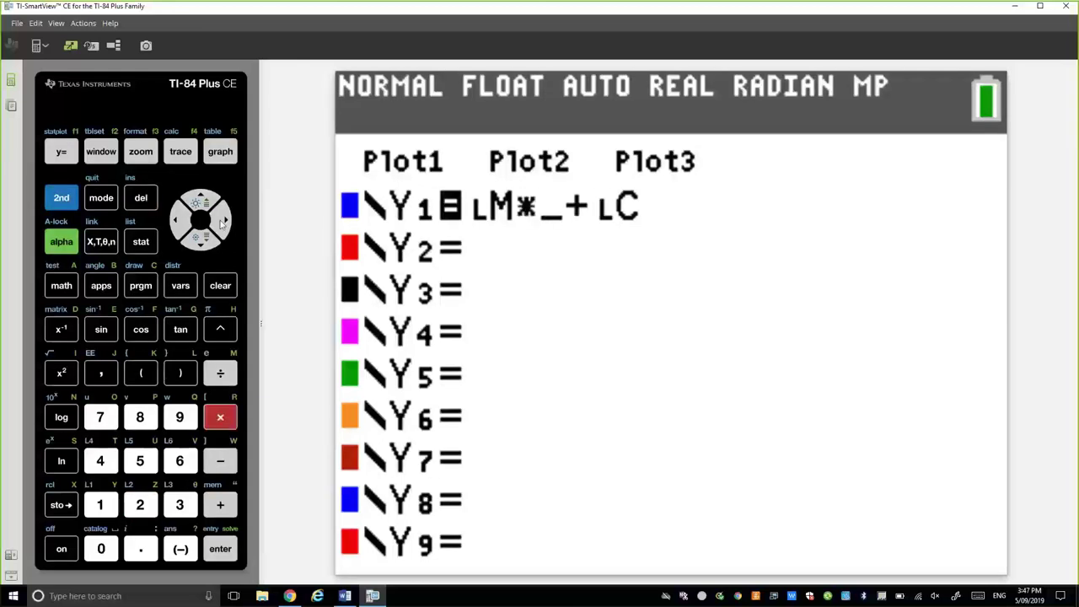
# Step: Graph the fan of ten blue lines, then move to the empty Y2 line
pyautogui.click(227, 158)
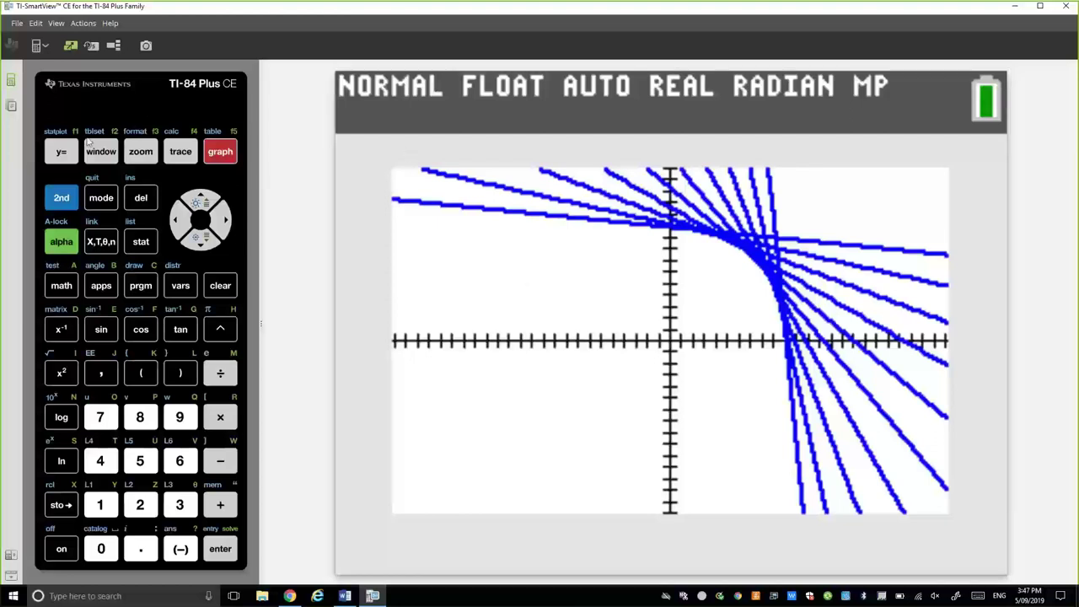
pyautogui.click(63, 156)
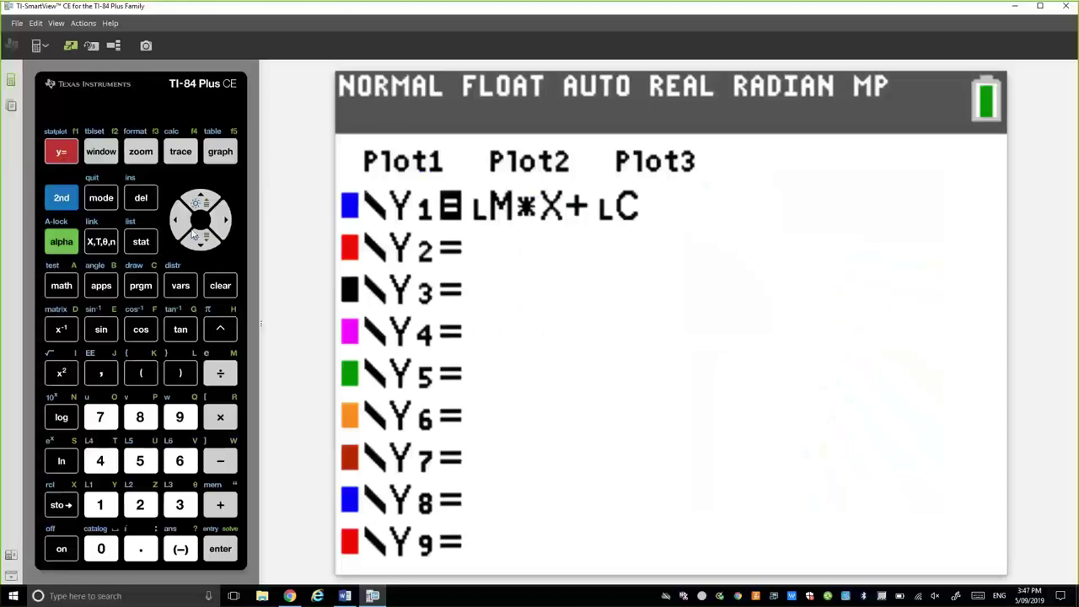
pyautogui.click(203, 243)
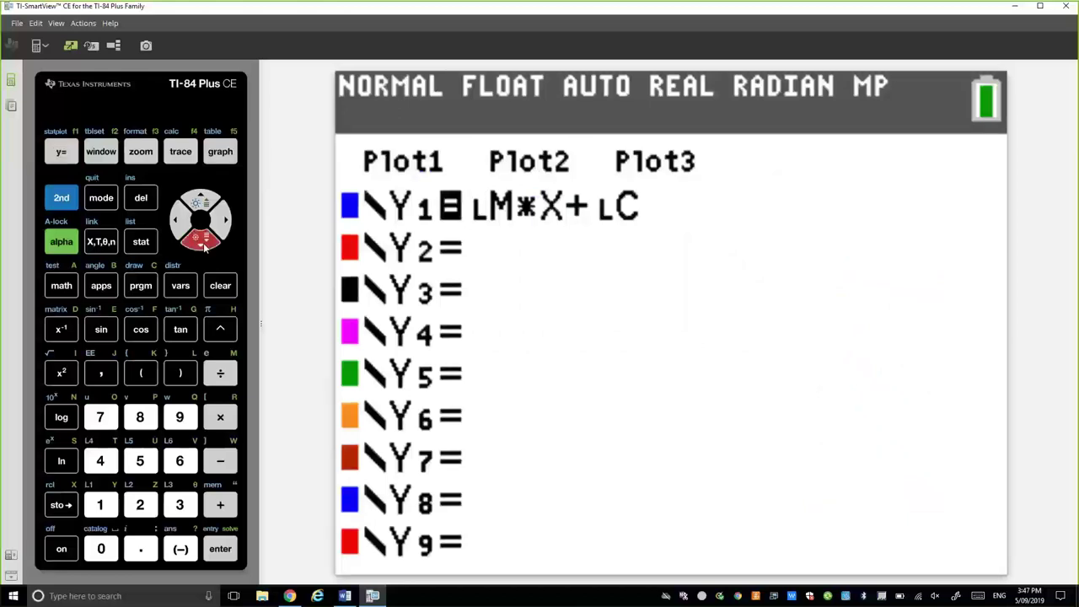
pyautogui.click(350, 600)
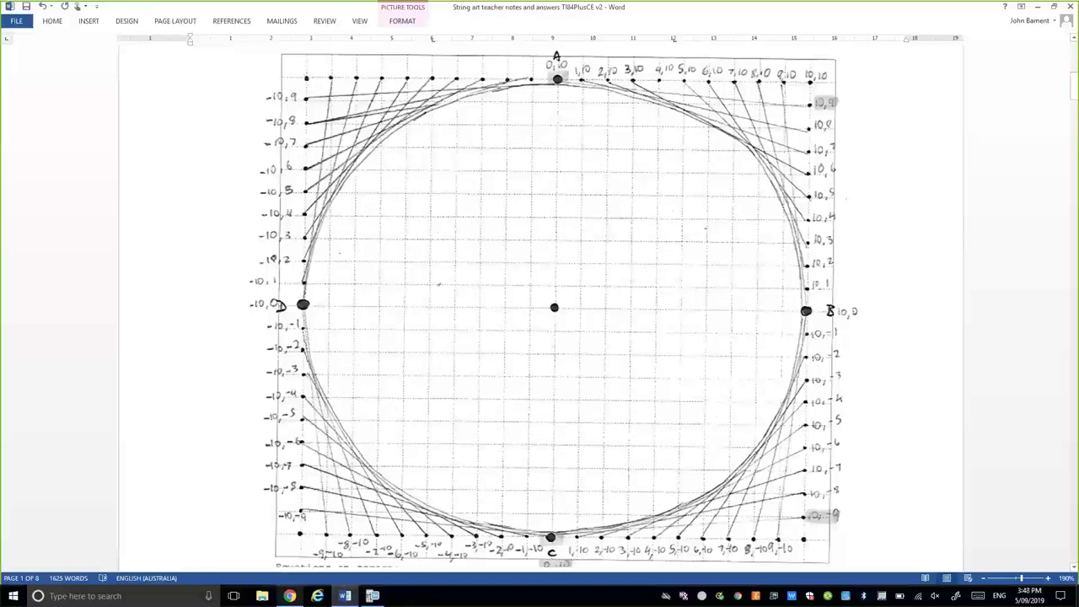
pyautogui.click(372, 596)
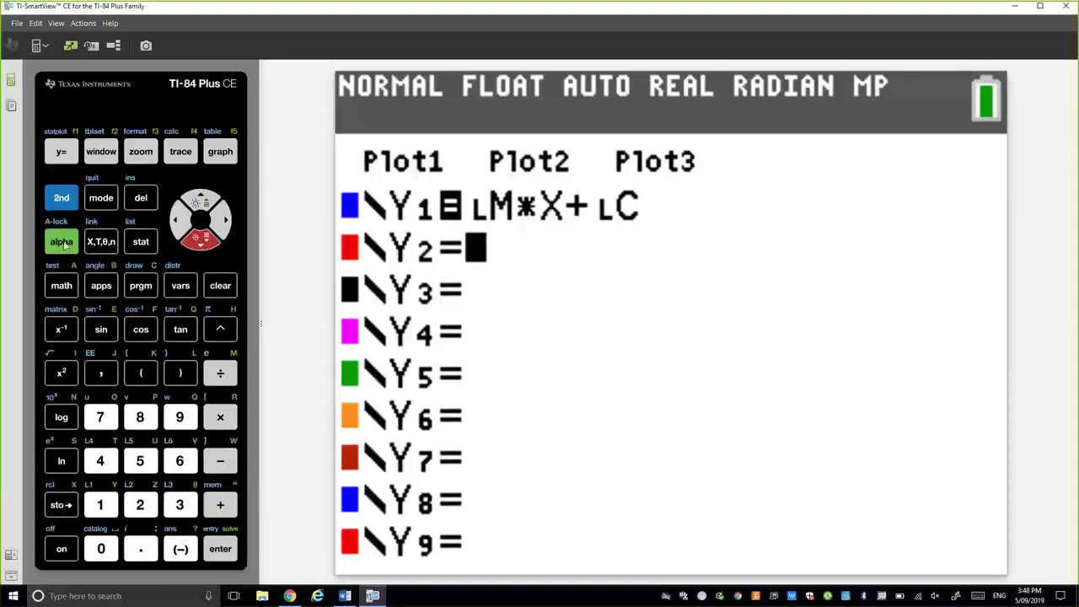
# Step: Define Y2 as Y1(-X) from the YVAR menu and graph the mirrored red fan
pyautogui.press('shift')
pyautogui.click(184, 157)
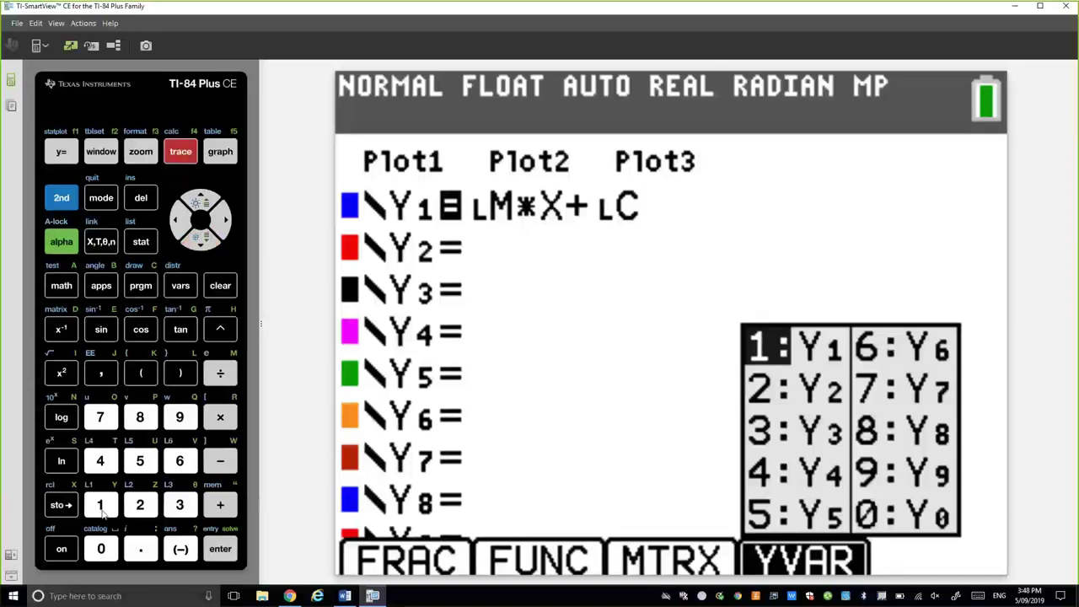
pyautogui.click(101, 503)
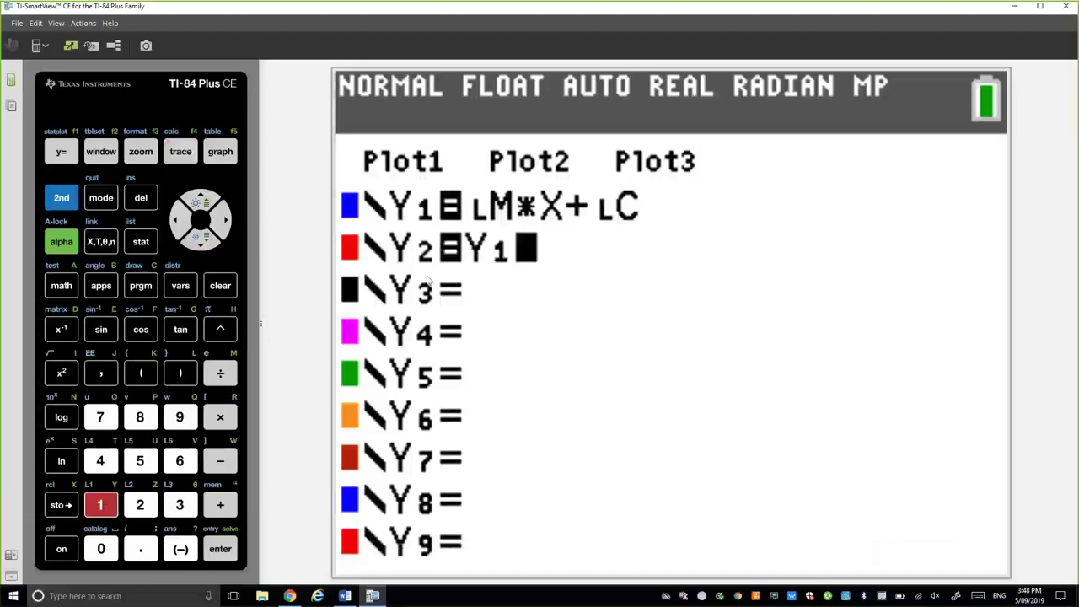
pyautogui.click(144, 372)
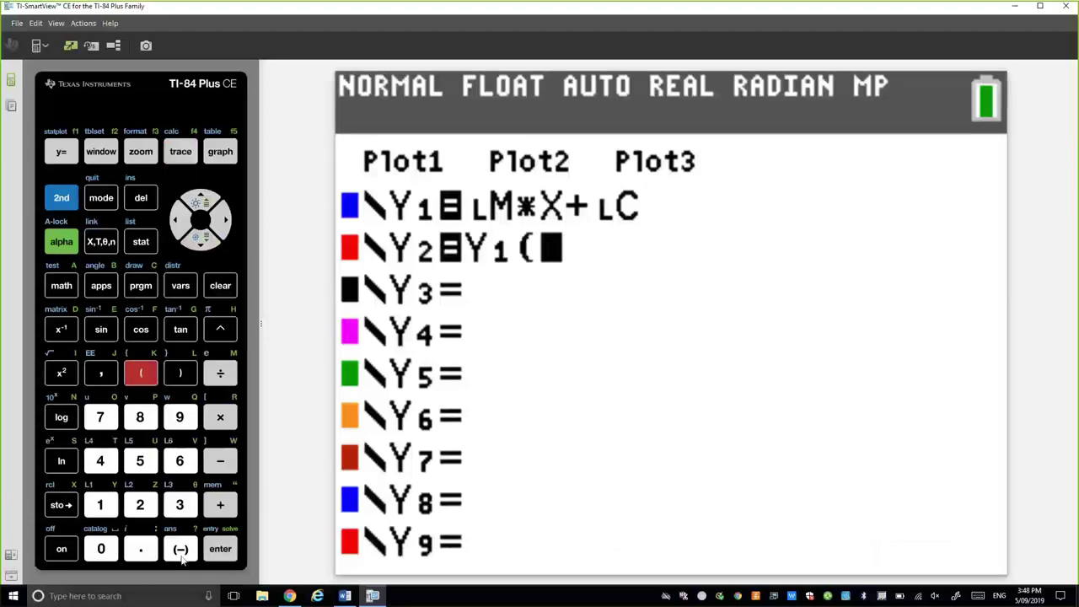
pyautogui.click(180, 549)
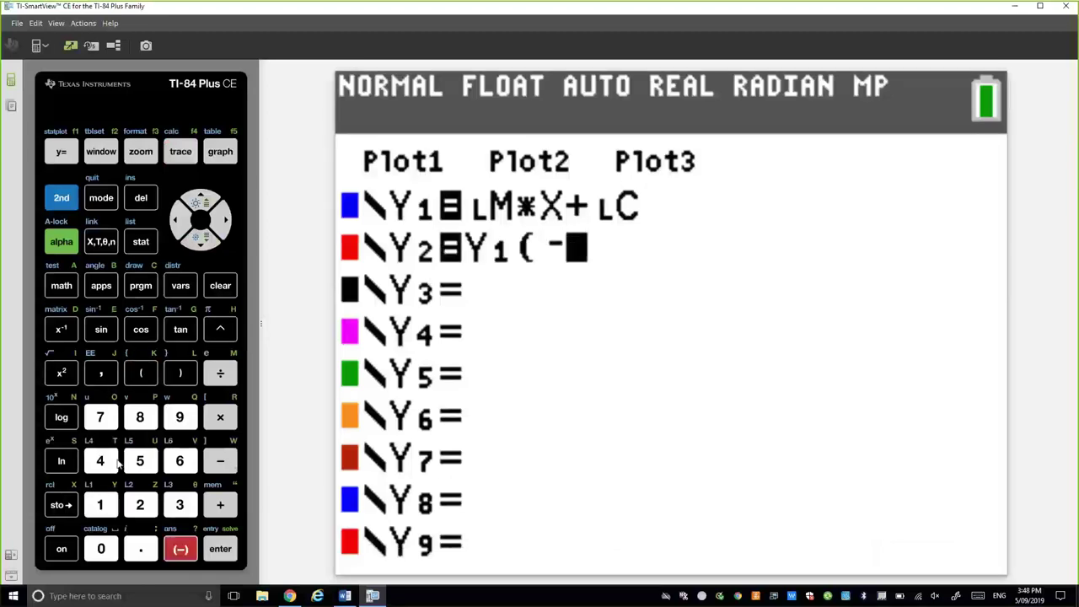
pyautogui.click(92, 250)
pyautogui.click(181, 372)
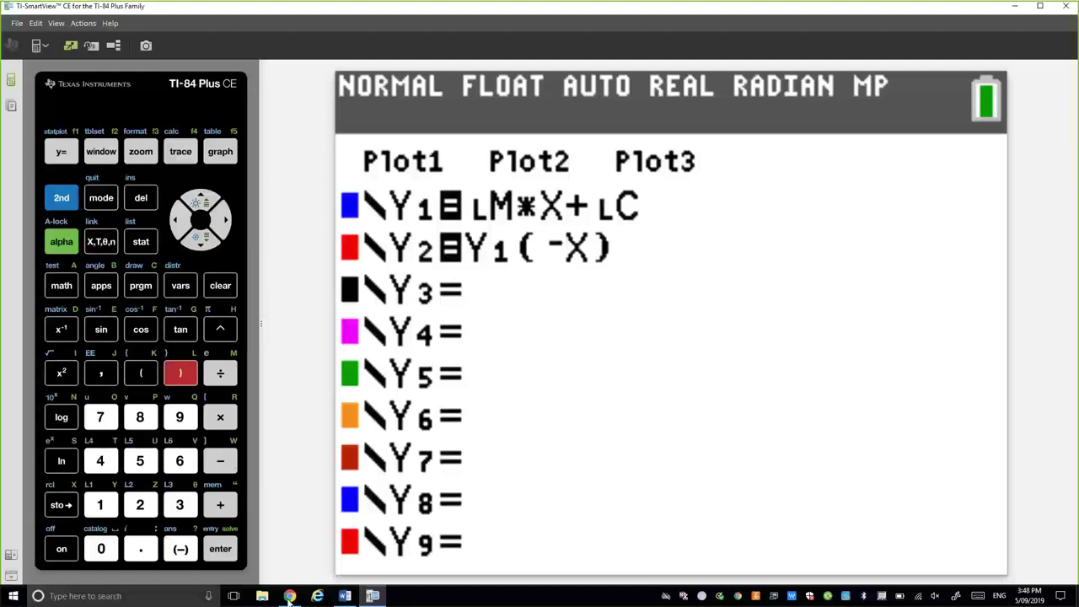
pyautogui.click(226, 549)
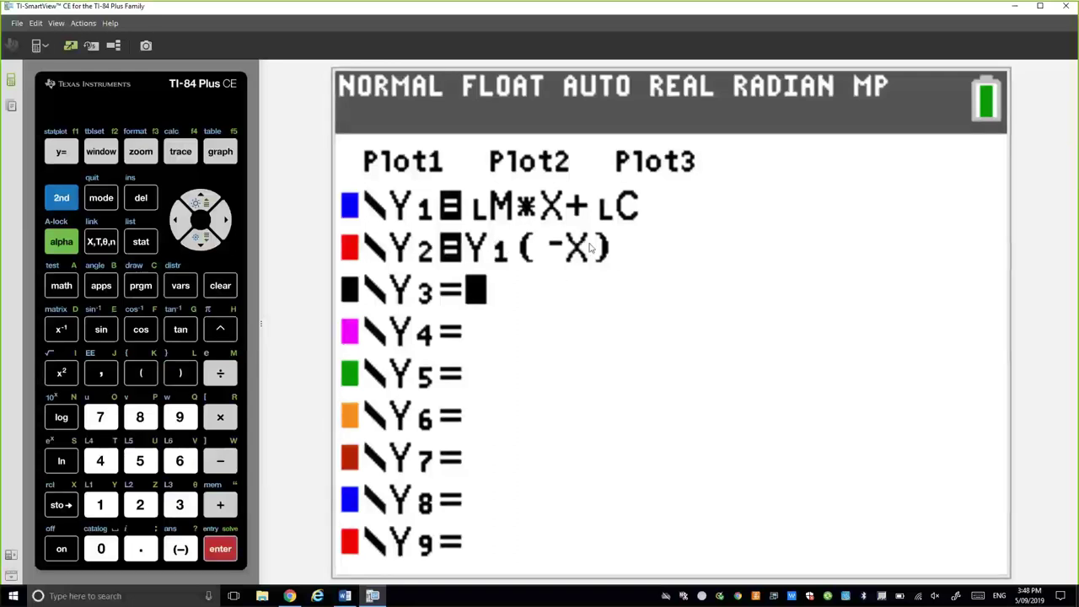
pyautogui.click(225, 155)
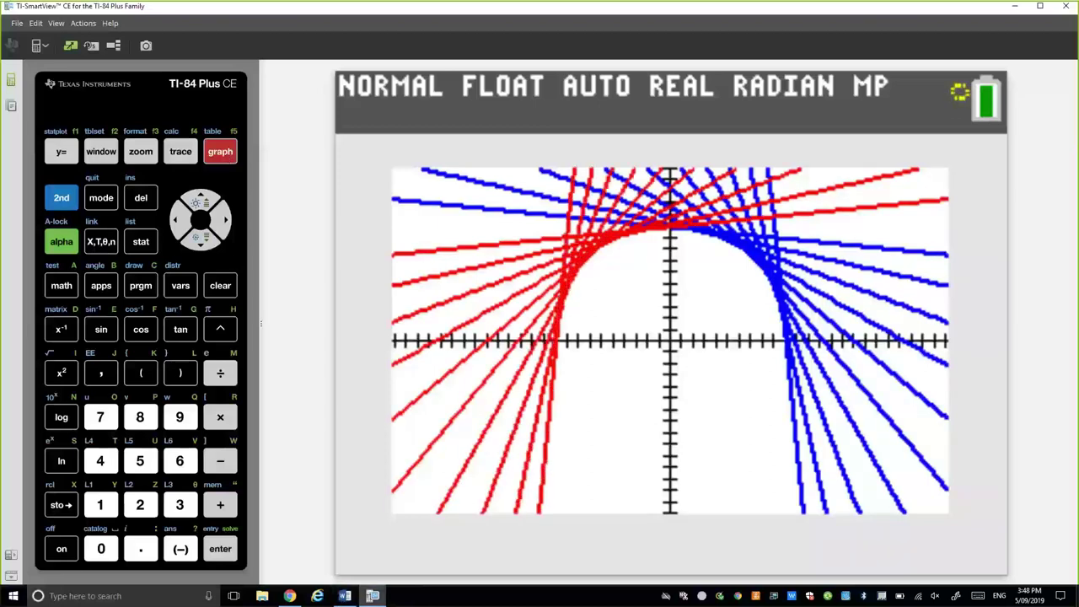
# Step: View the string-art notes in Word, then bring TI-SmartView CE back to the front
pyautogui.click(345, 596)
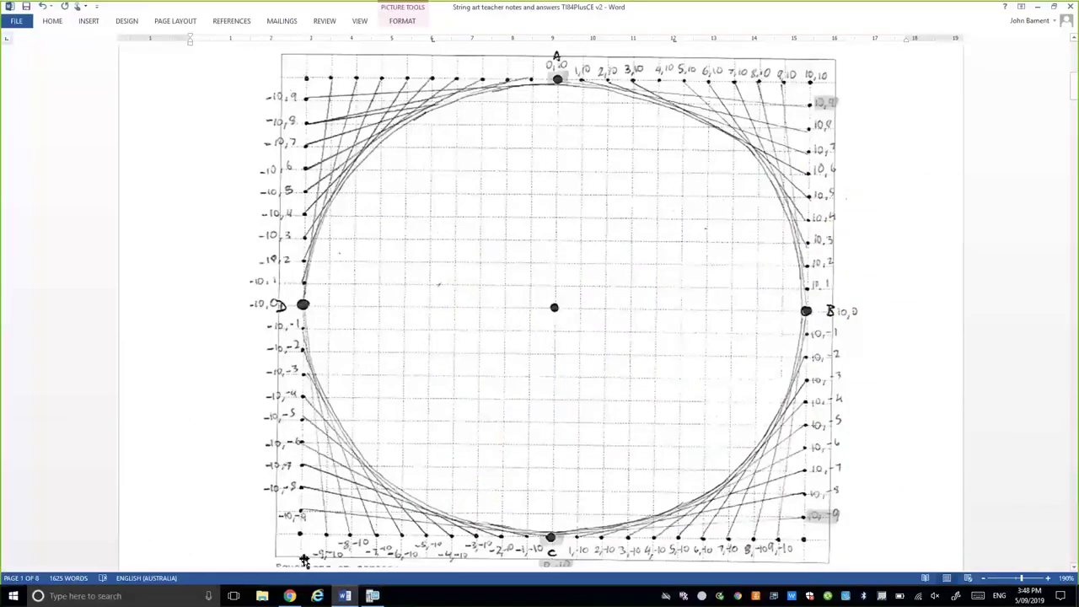
pyautogui.click(376, 597)
# Step: On the Y3 line, enter -Y2 using Y2 from the YVAR menu
pyautogui.press('F1')
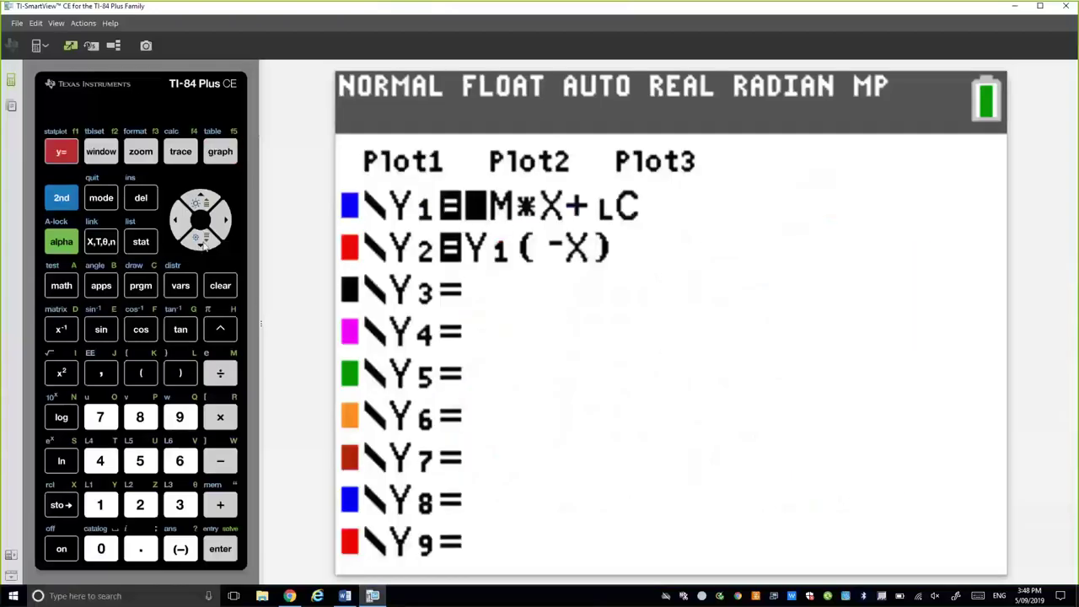
pyautogui.click(201, 242)
pyautogui.click(201, 241)
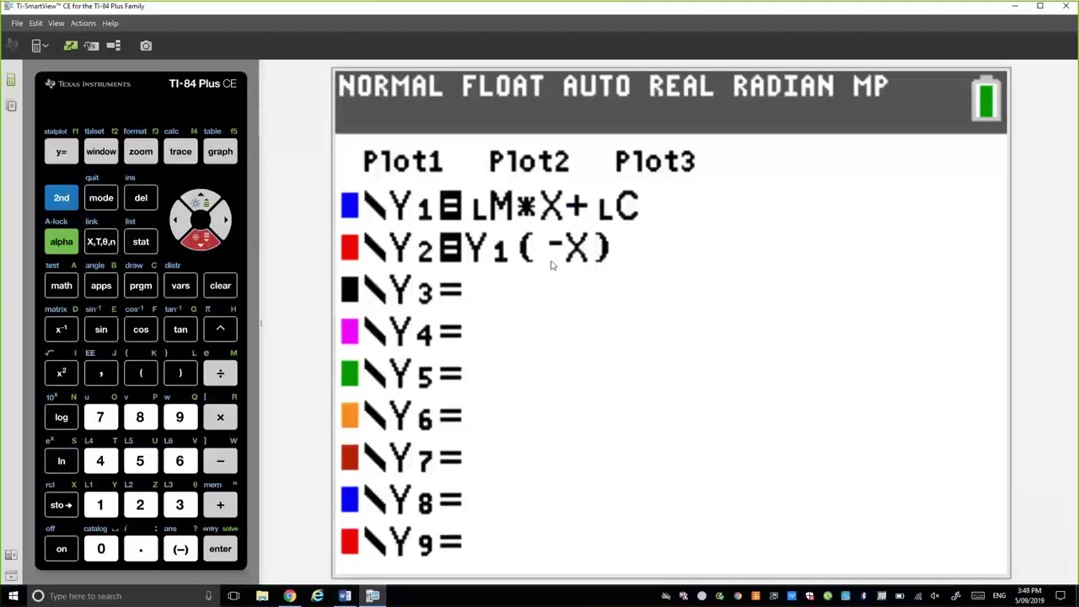
pyautogui.click(180, 549)
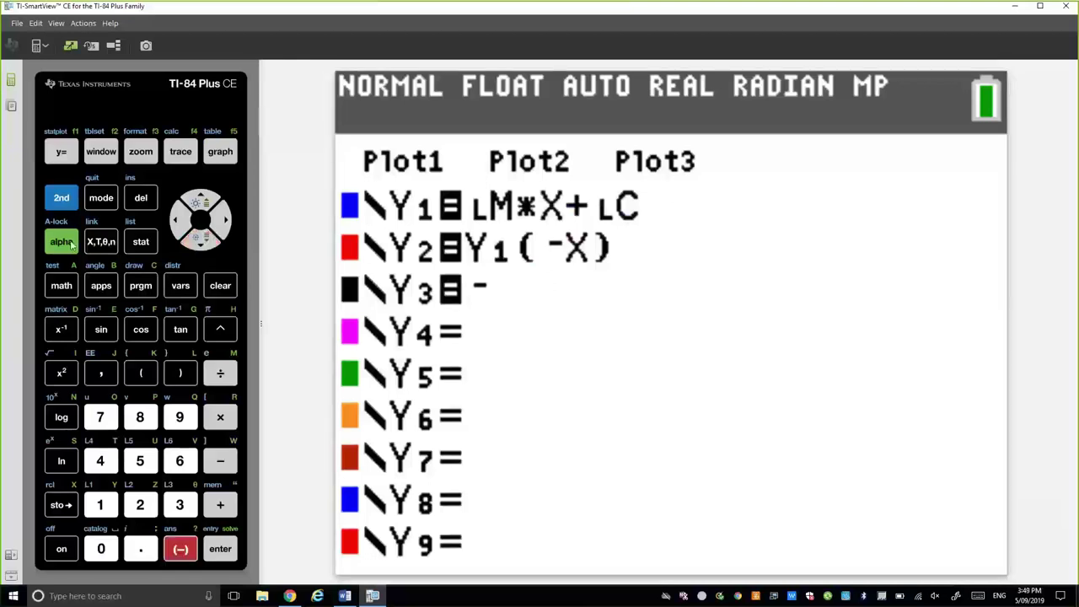
pyautogui.click(180, 152)
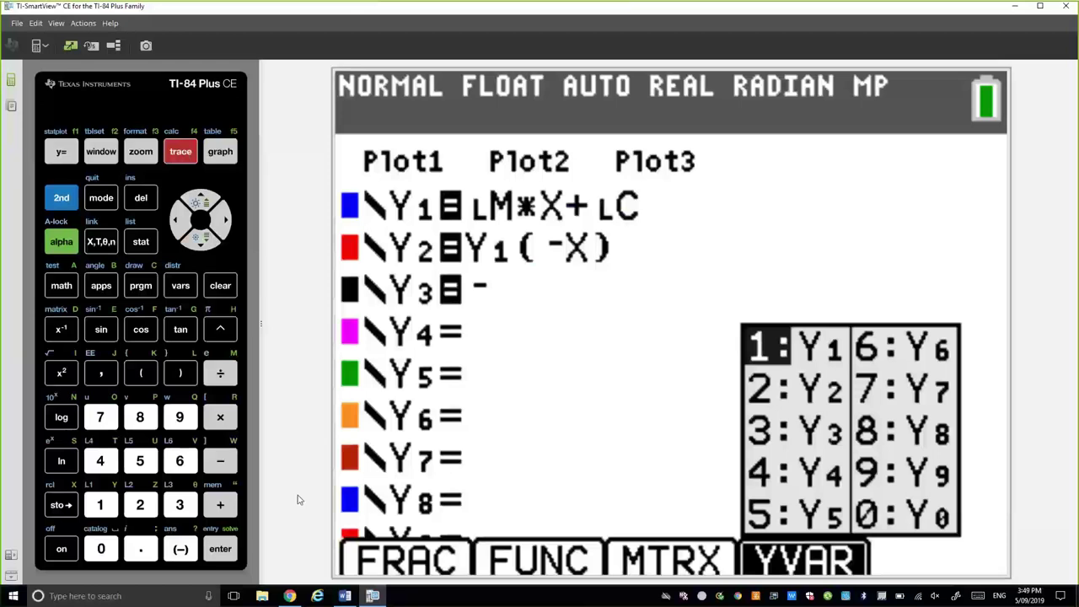
pyautogui.press('2')
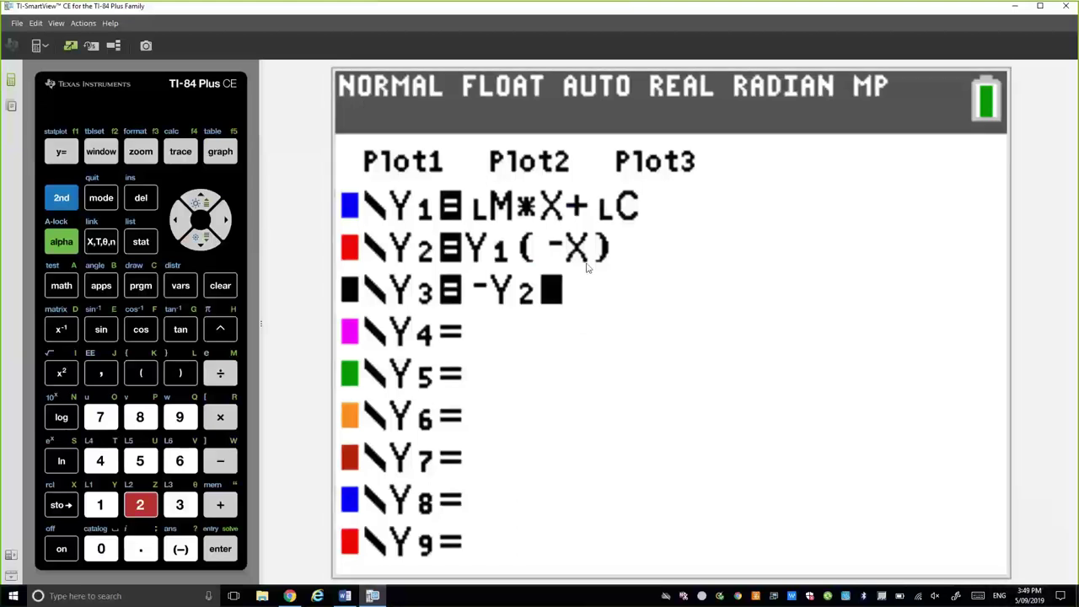
pyautogui.click(145, 45)
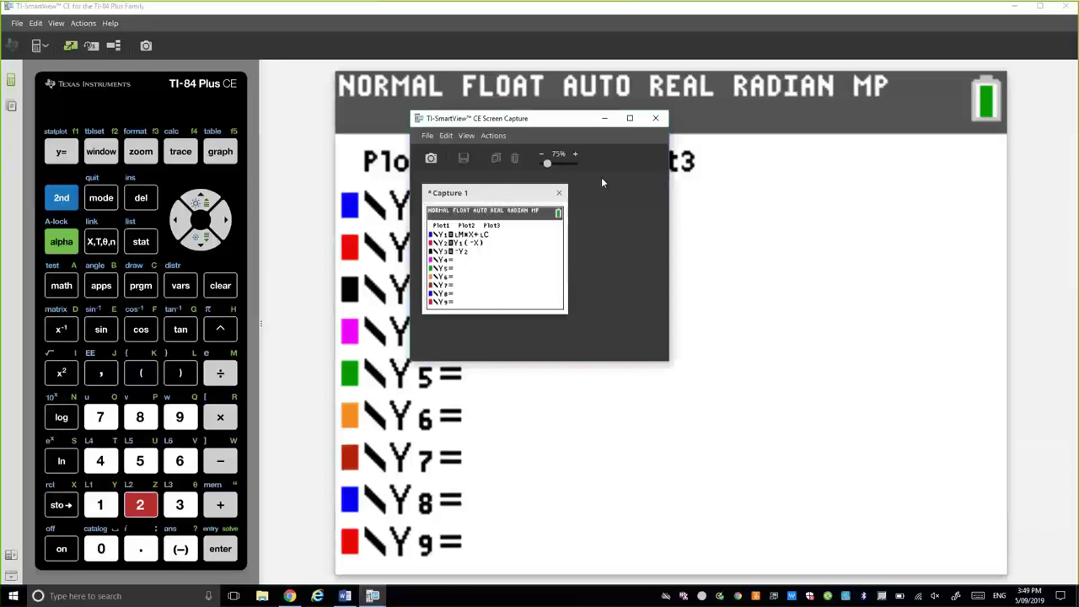
pyautogui.click(657, 120)
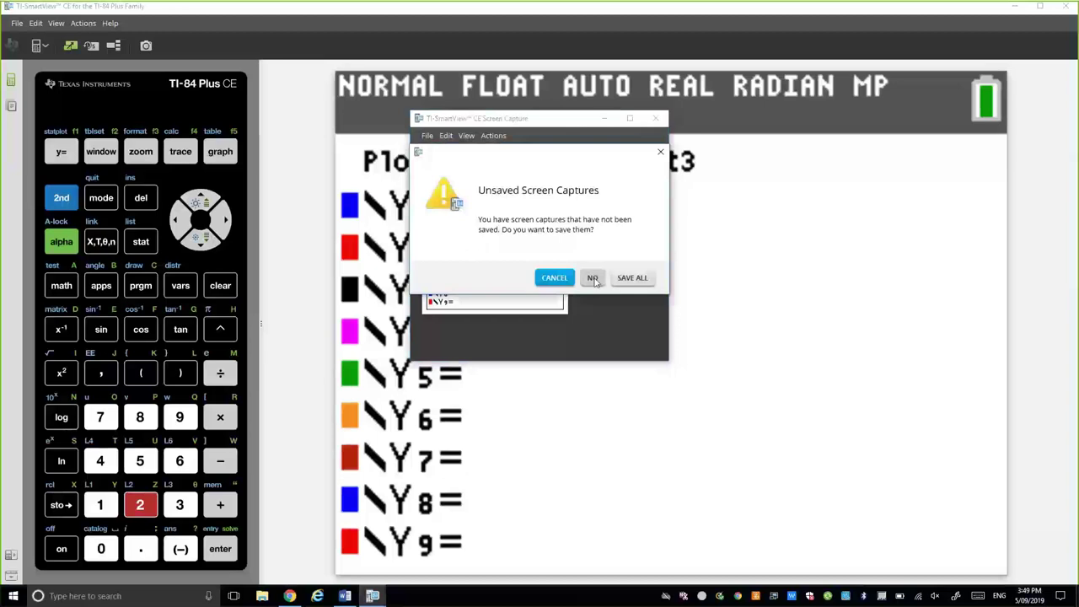
pyautogui.click(591, 280)
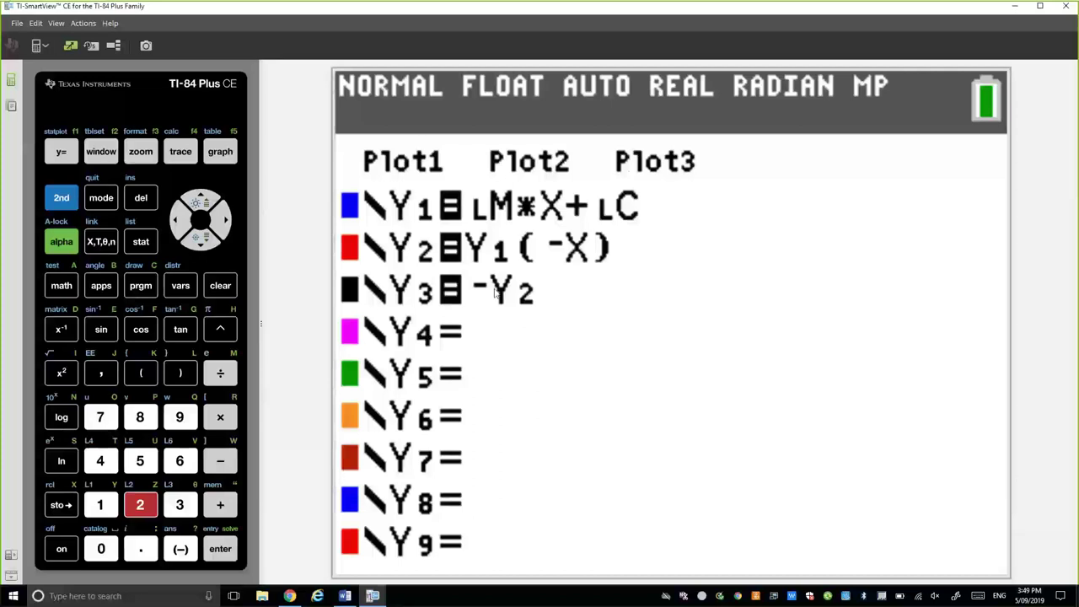
# Step: Graph Y1–Y3, adding black mirrored lines below the arch, then move to blank Y4
pyautogui.click(225, 556)
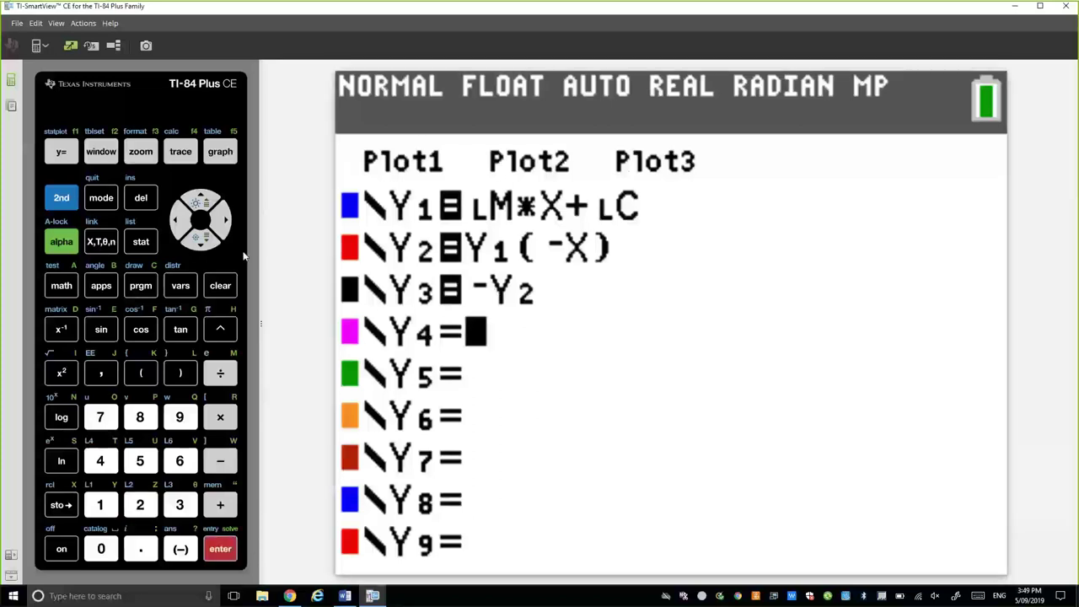
pyautogui.click(221, 154)
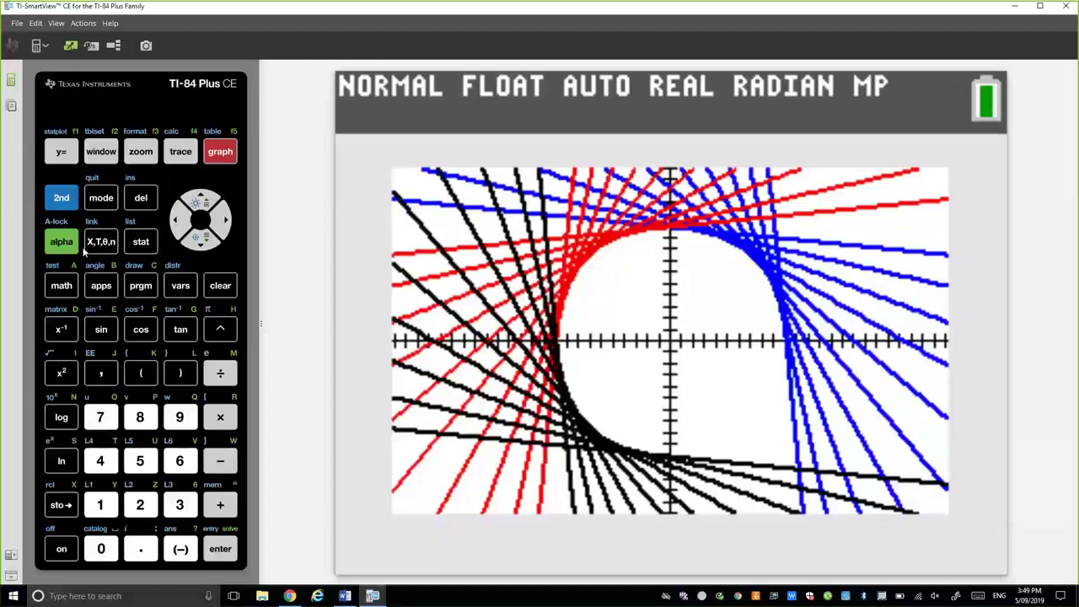
pyautogui.click(56, 151)
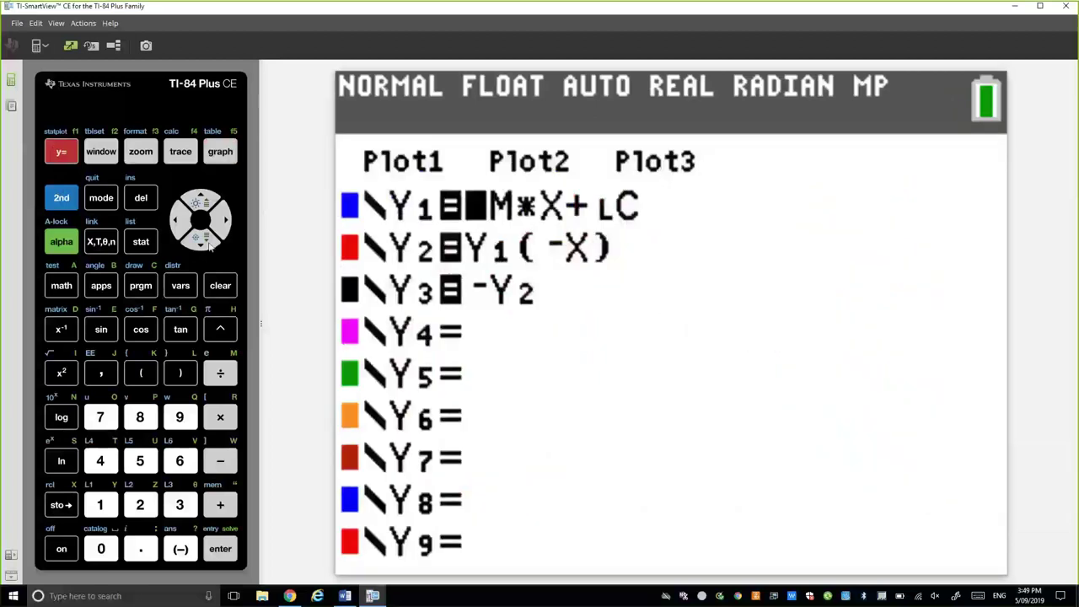
pyautogui.click(209, 242)
pyautogui.click(209, 243)
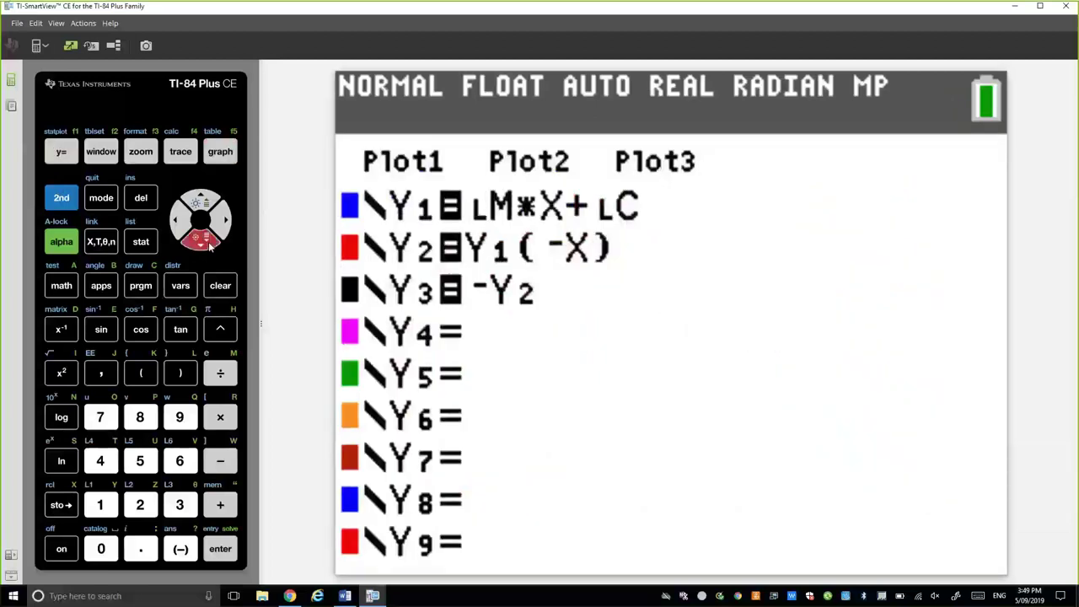
pyautogui.click(210, 244)
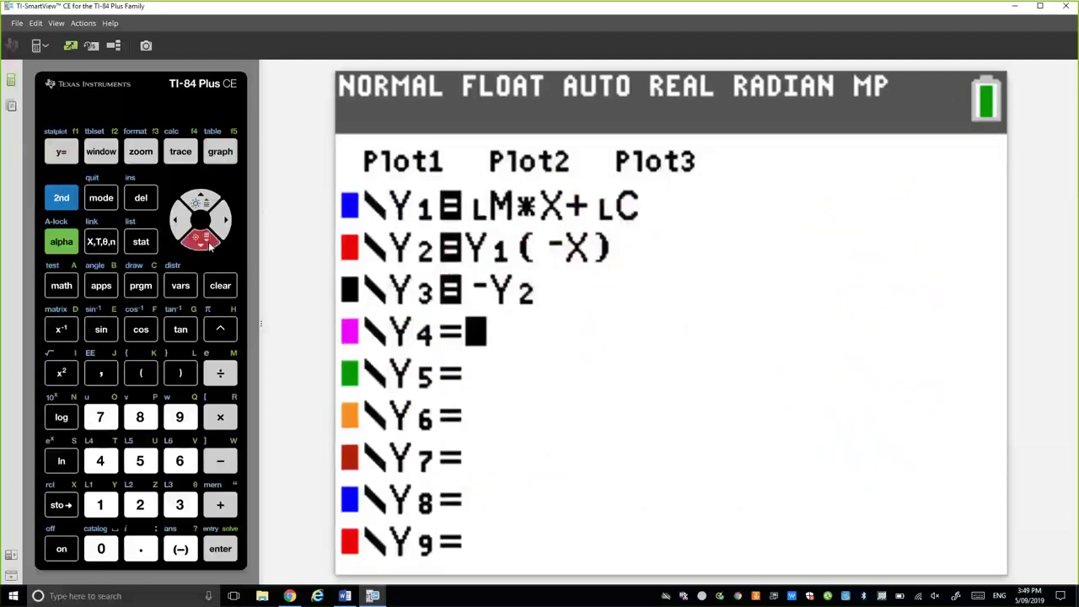
# Step: Look over the string-art diagram in Word, then switch back to TI-SmartView CE
pyautogui.click(345, 596)
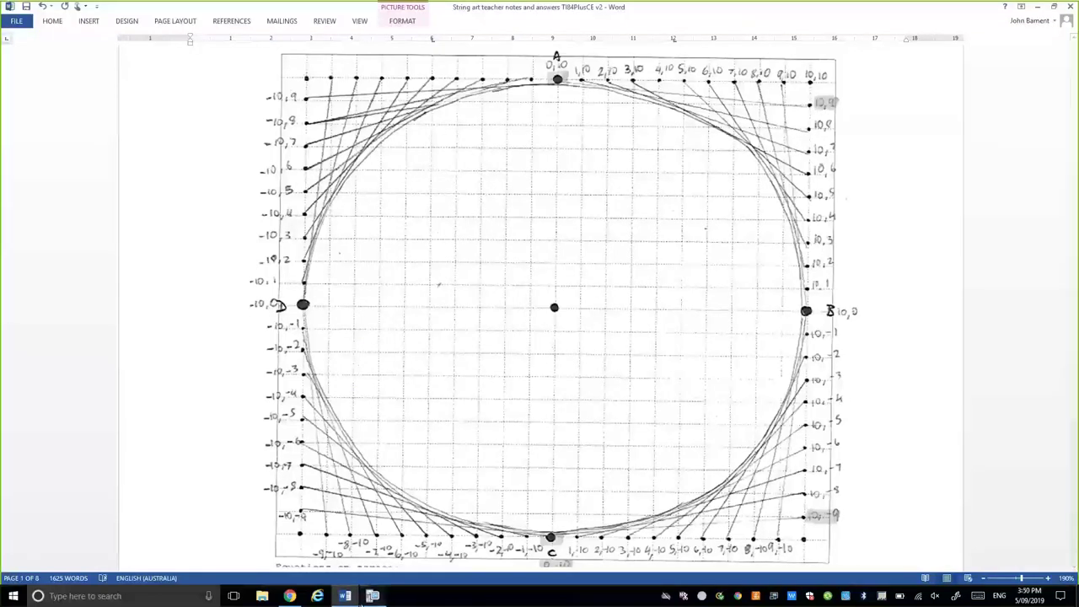
pyautogui.click(371, 597)
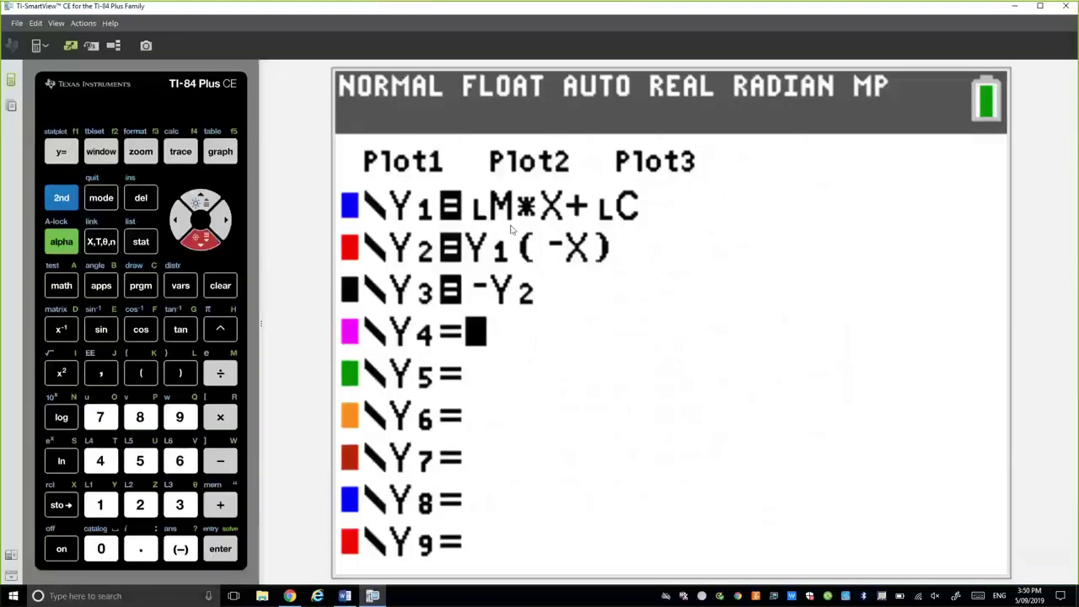
# Step: Enter Y4 as -Y1, choosing 1:Y1 from the YVAR menu, and confirm it
pyautogui.click(180, 548)
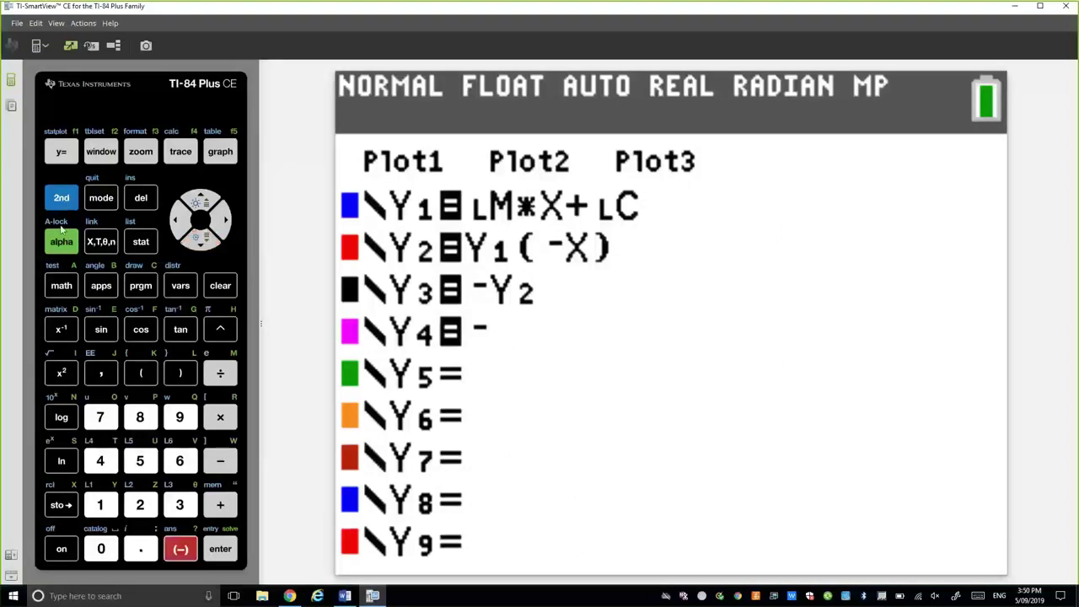
pyautogui.click(60, 241)
pyautogui.click(180, 152)
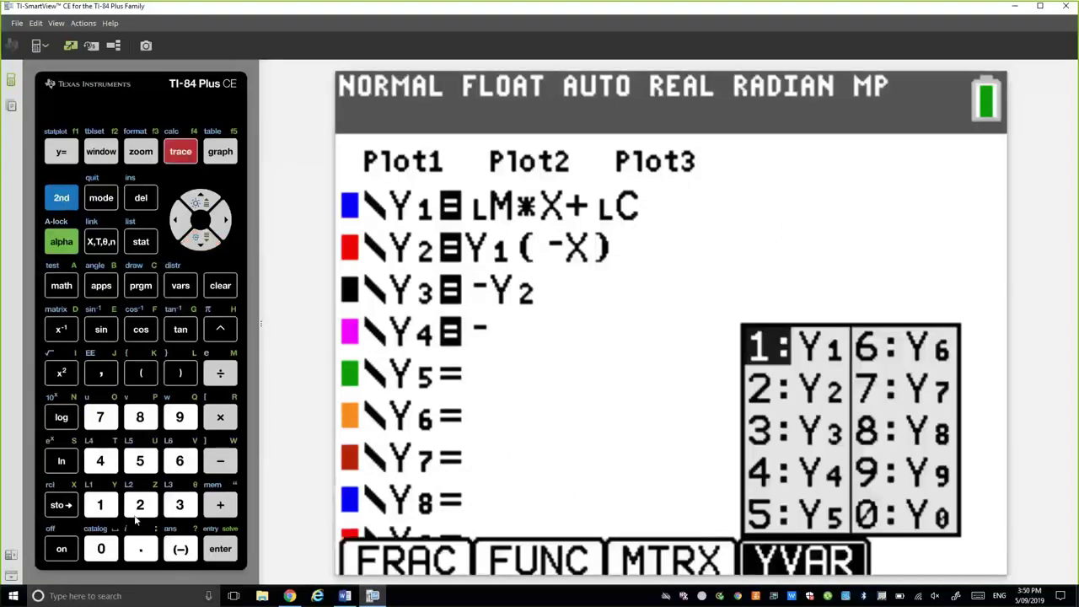
pyautogui.click(100, 504)
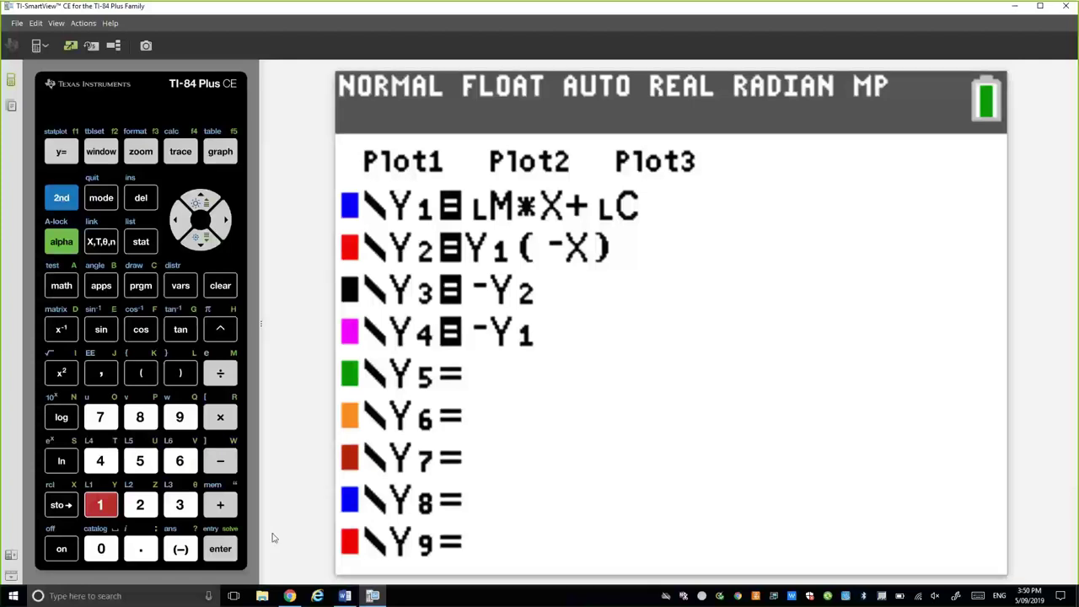
pyautogui.click(233, 550)
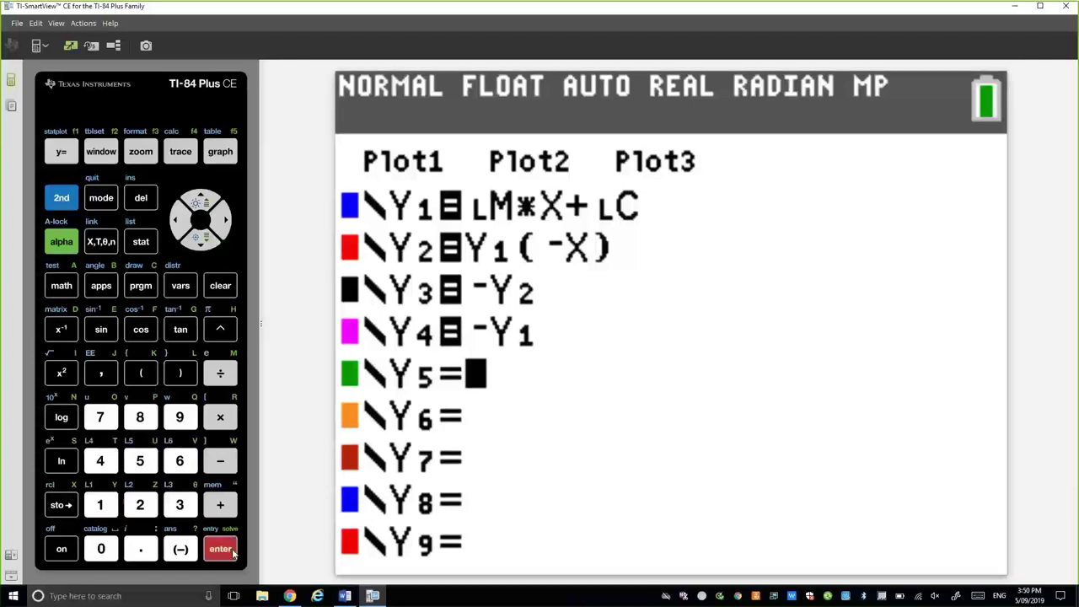
# Step: Draw the graph with the new magenta Y4 lines, then bring up the window settings
pyautogui.click(211, 152)
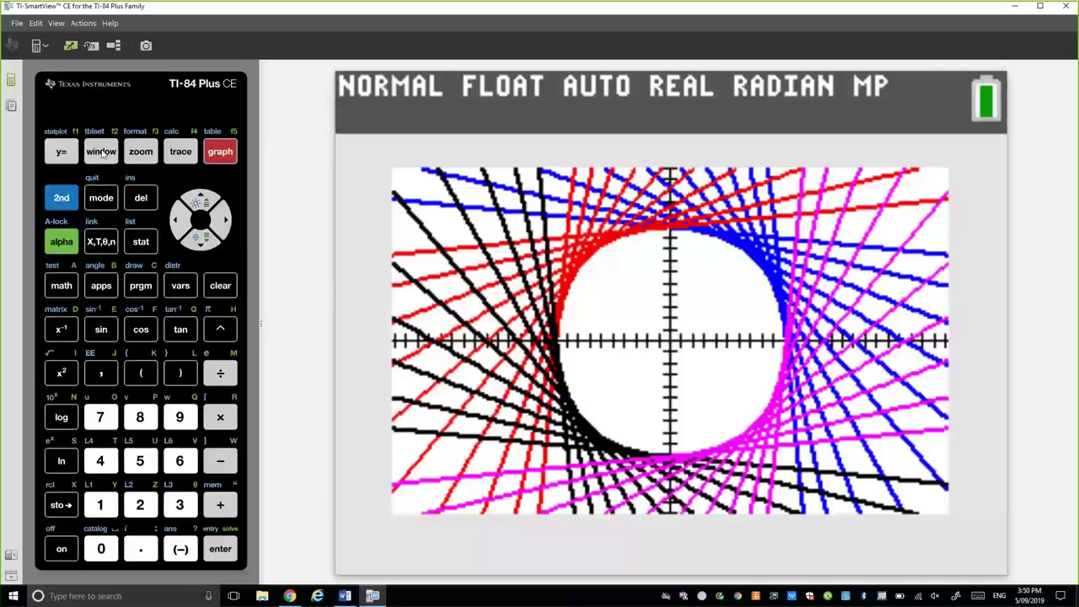
pyautogui.click(105, 154)
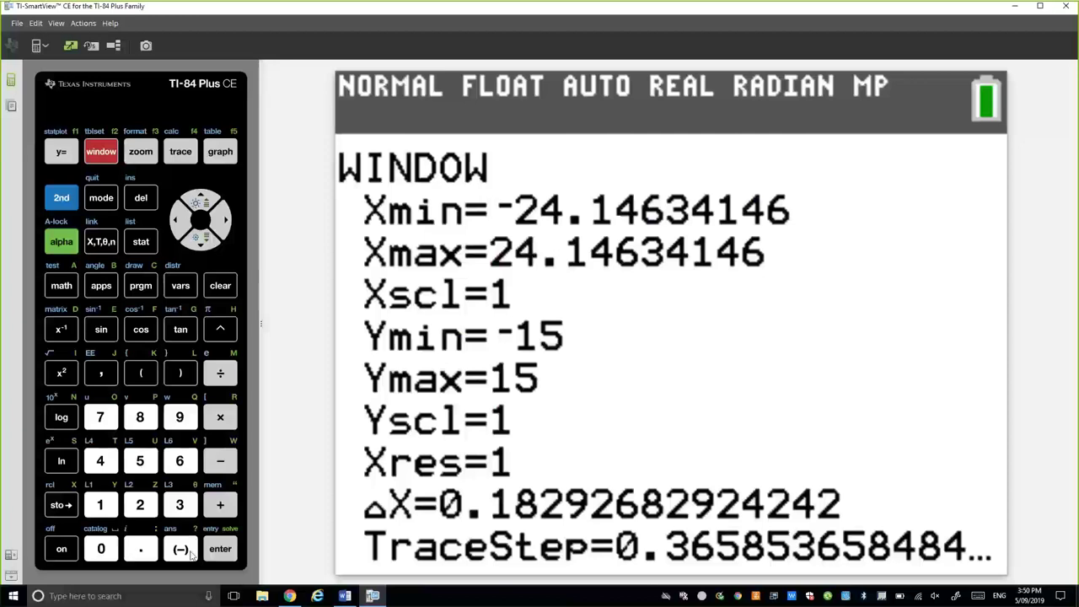
# Step: Set Xmin to -18 and Xmax to 18, then return to the string-art Word document
pyautogui.write('-1')
pyautogui.write('8')
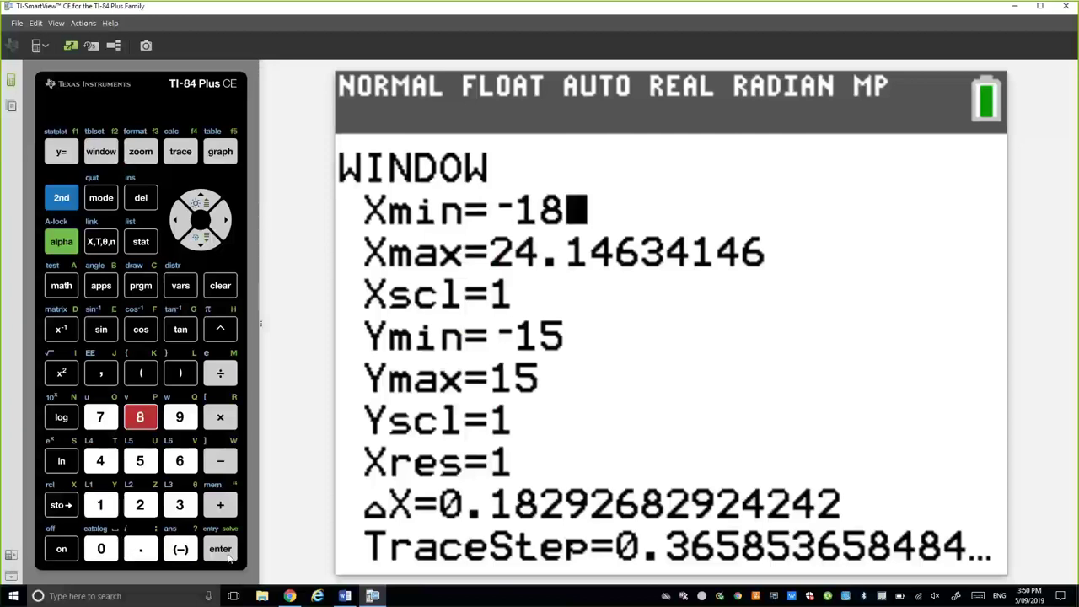
pyautogui.press('Return')
pyautogui.write('1')
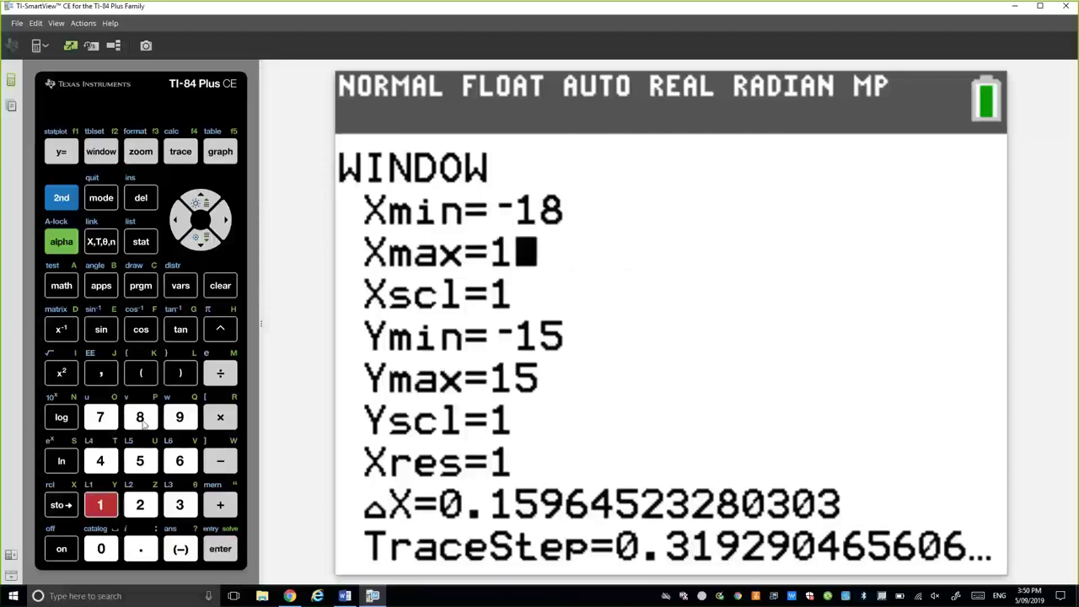
pyautogui.write('8')
pyautogui.press('Return')
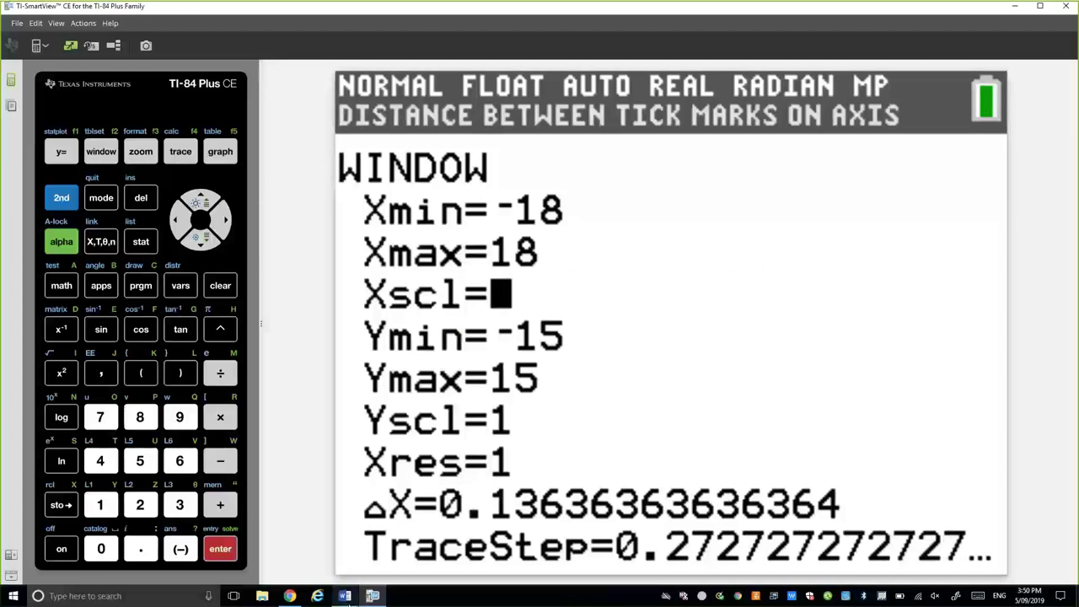
pyautogui.click(345, 596)
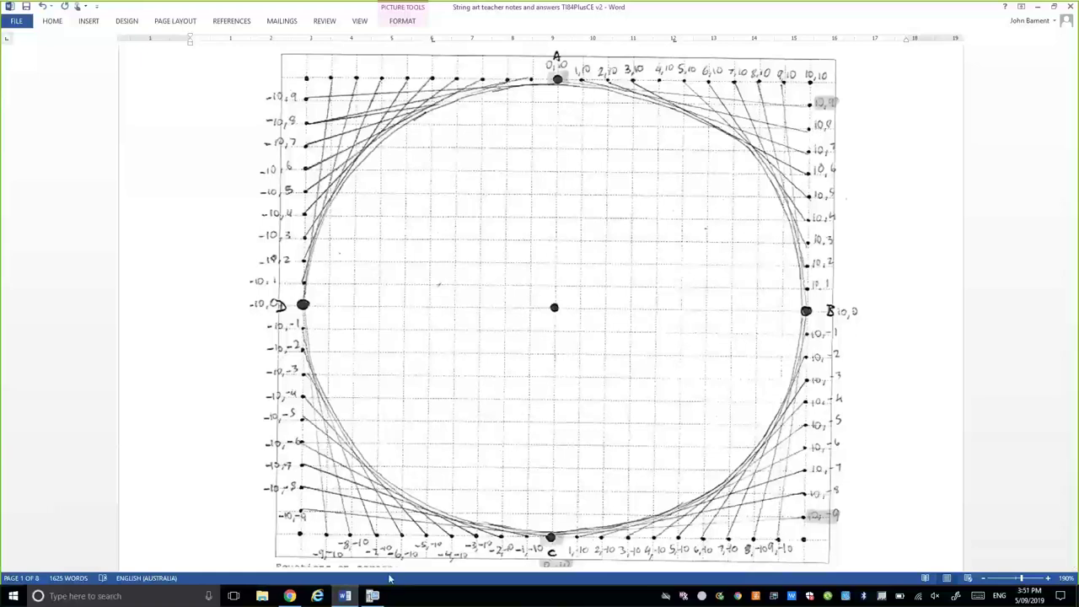
# Step: Set Xscl 10, Ymin -11, Ymax 11 and Yscl 10, then open the Y= editor
pyautogui.click(372, 596)
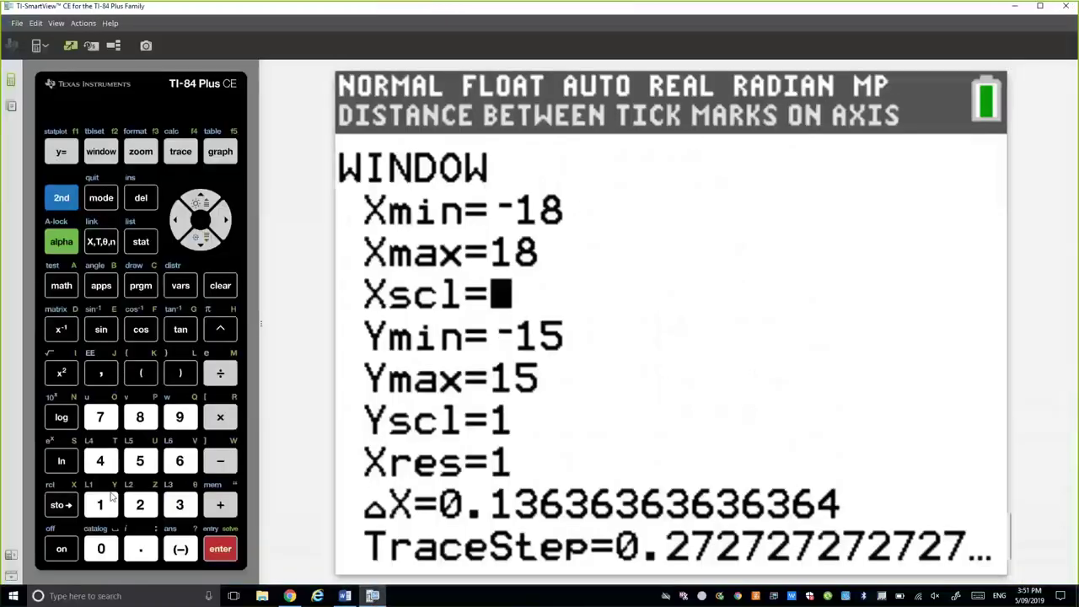
pyautogui.write('10')
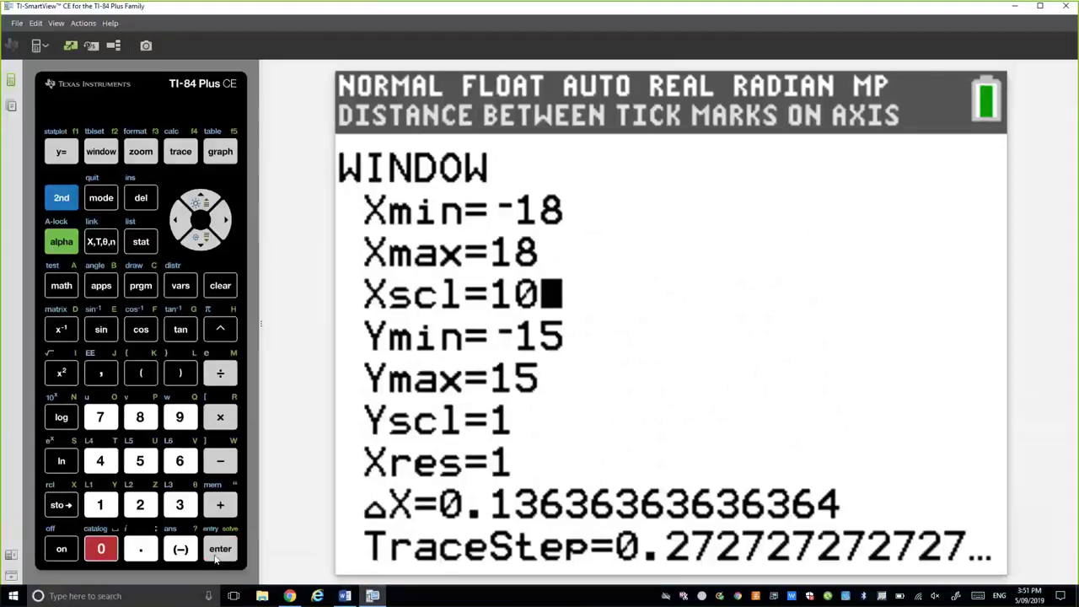
pyautogui.click(216, 558)
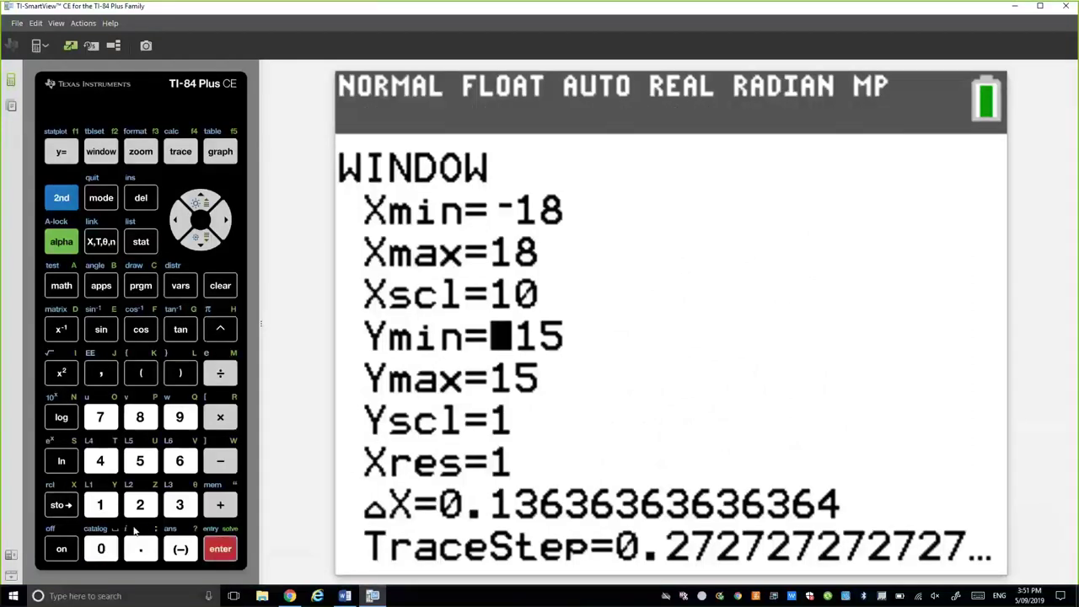
pyautogui.click(181, 548)
pyautogui.doubleClick(108, 513)
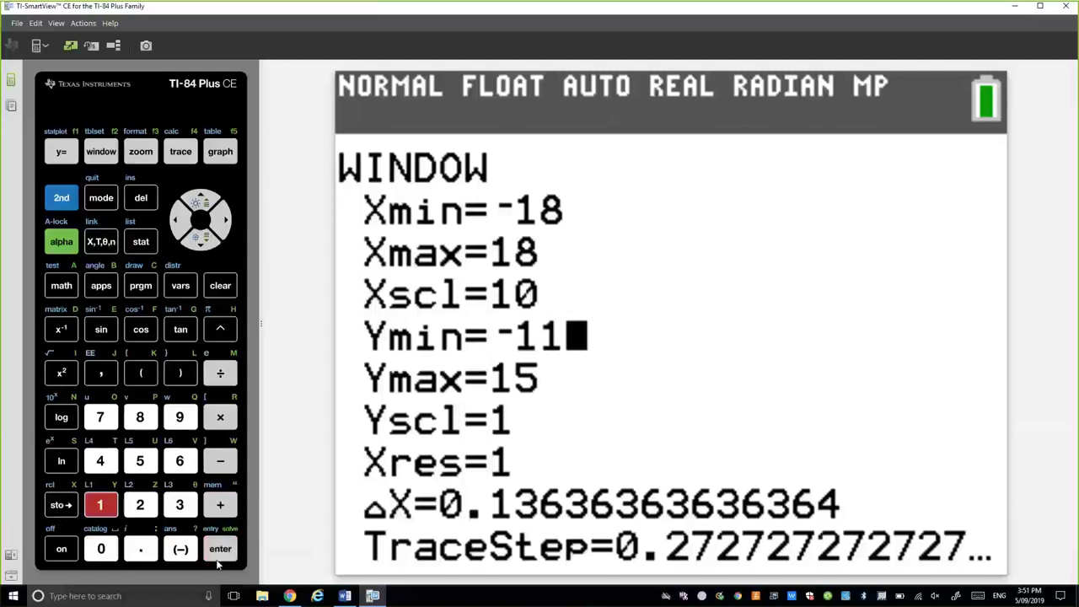
pyautogui.press('Return')
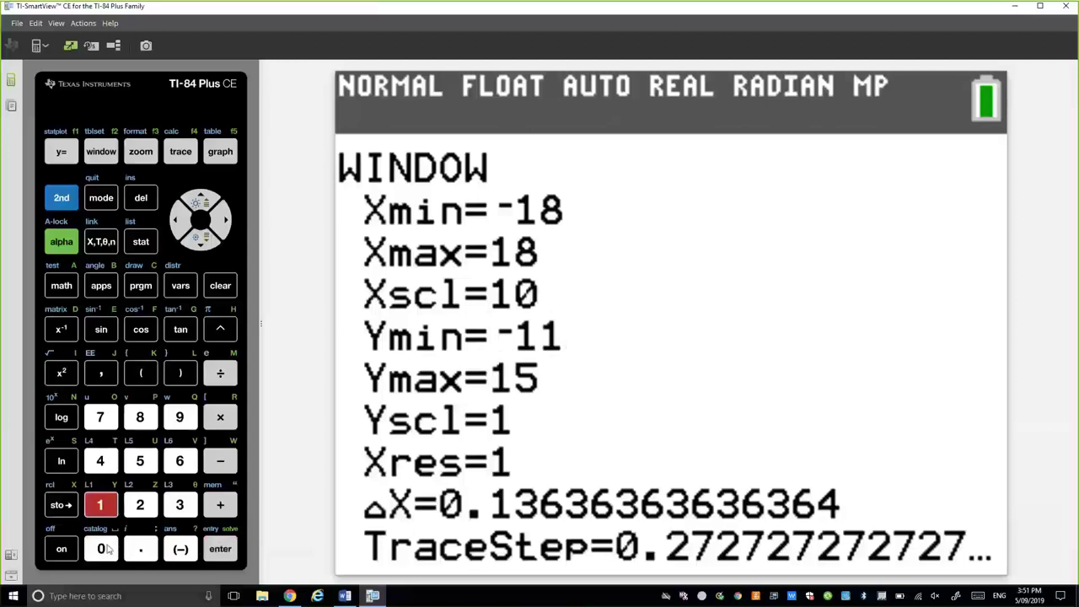
pyautogui.doubleClick(112, 511)
pyautogui.click(221, 549)
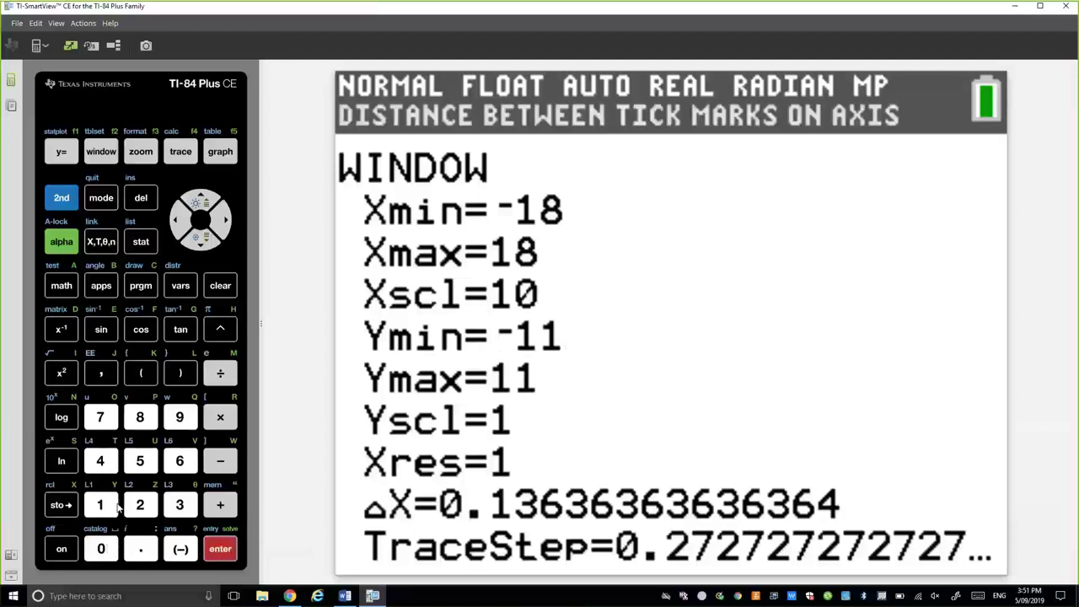
pyautogui.write('10')
pyautogui.click(223, 549)
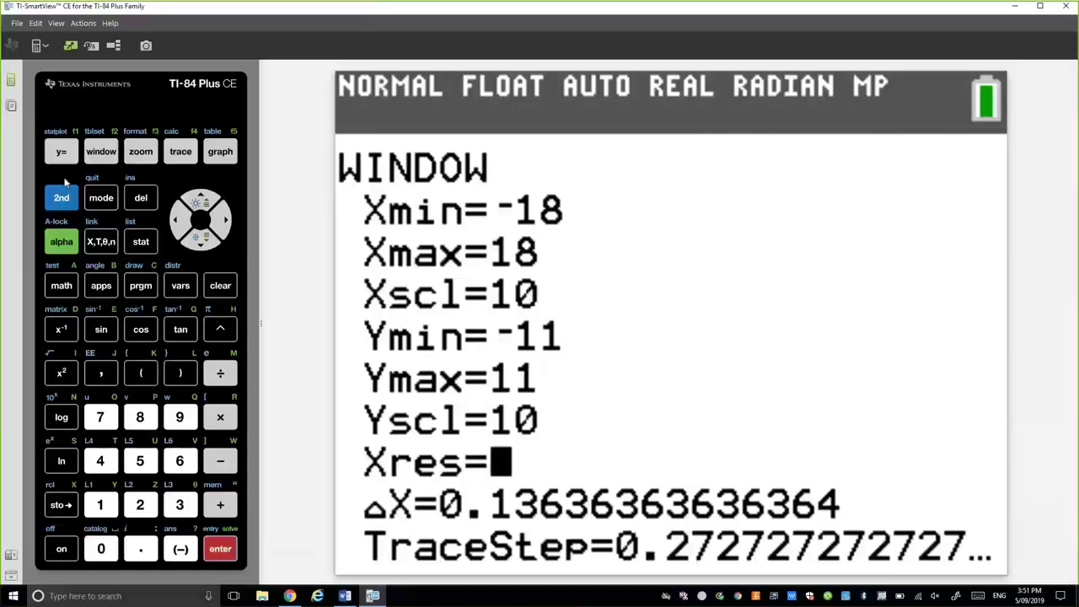
pyautogui.press('F1')
# Step: Change Y2's line colour to BLUE
pyautogui.press('Down')
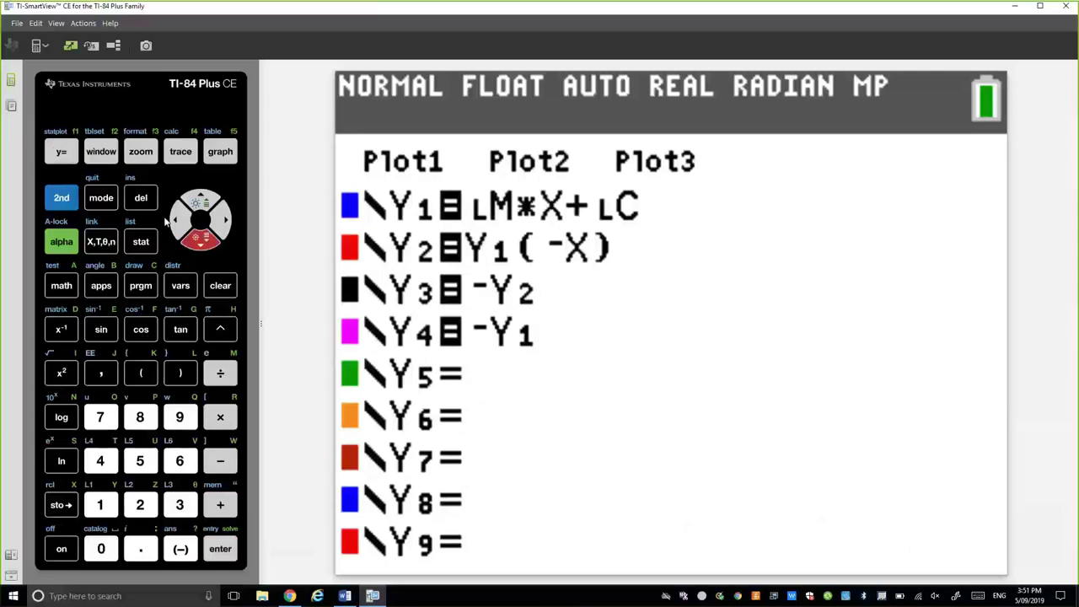
pyautogui.click(182, 222)
pyautogui.press('Return')
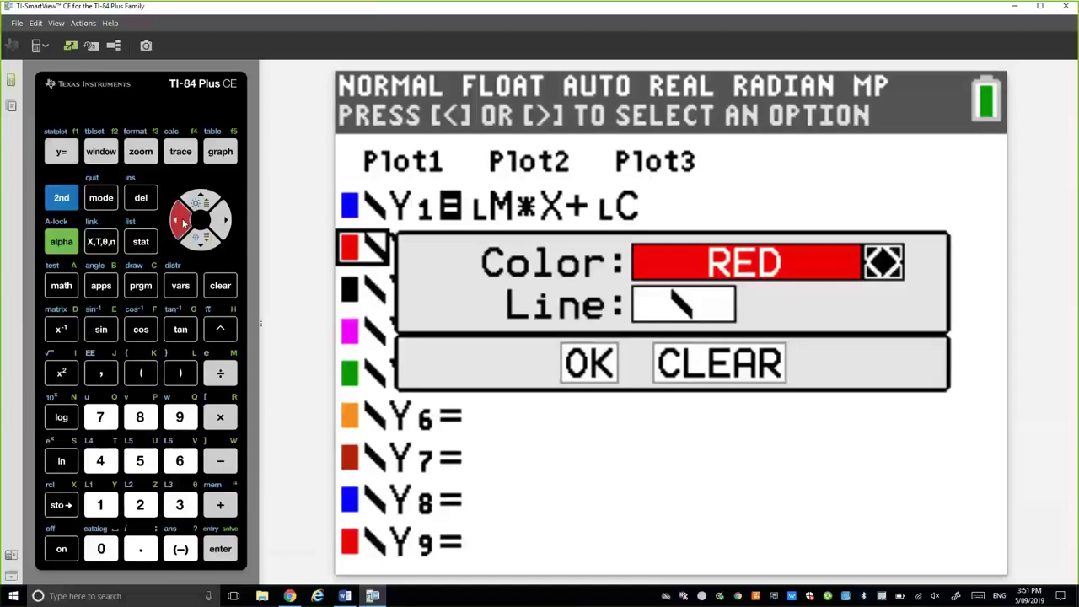
pyautogui.doubleClick(184, 219)
pyautogui.click(226, 220)
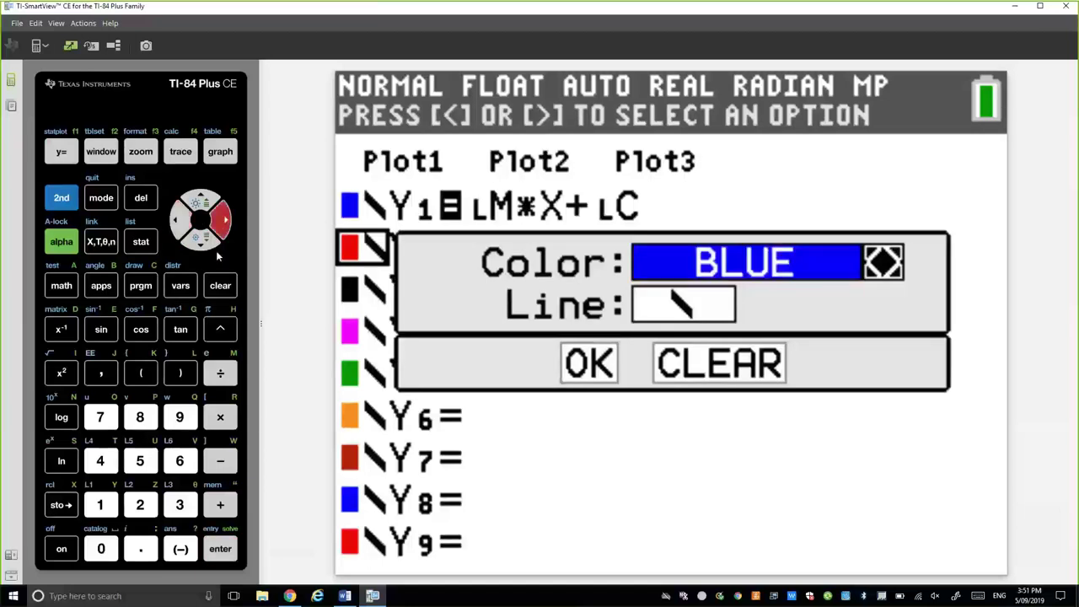
pyautogui.click(202, 240)
pyautogui.click(202, 240)
pyautogui.click(220, 549)
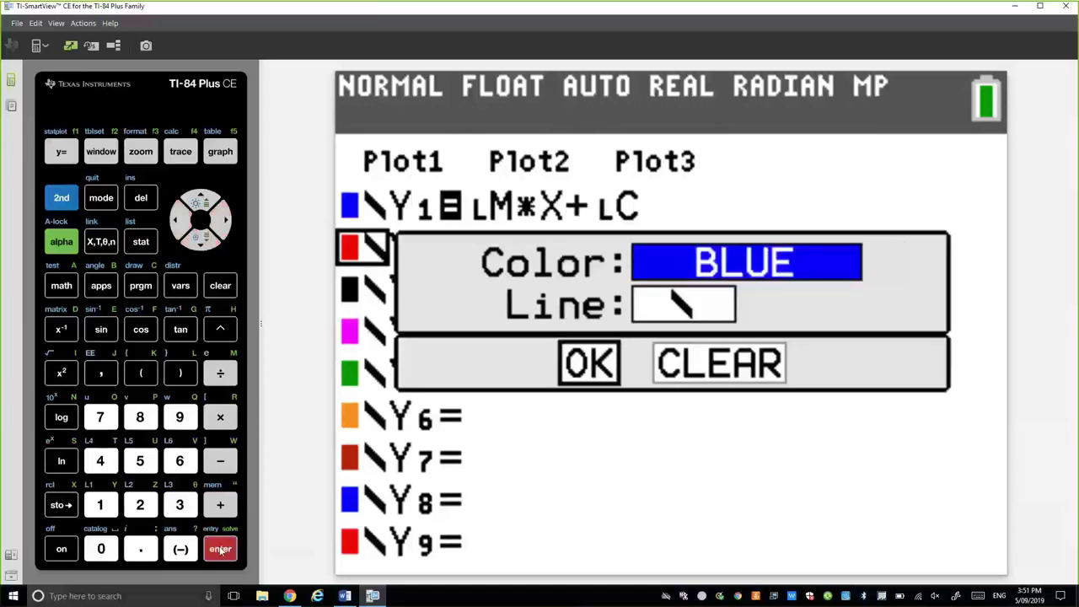
# Step: Change Y3's line colour to BLUE
pyautogui.click(202, 242)
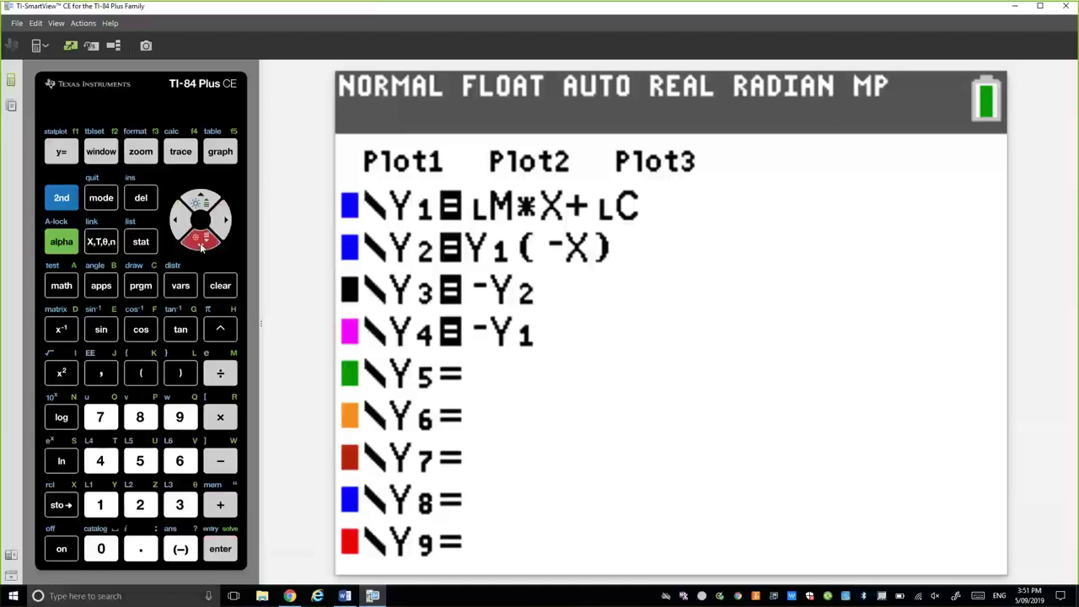
pyautogui.press('Return')
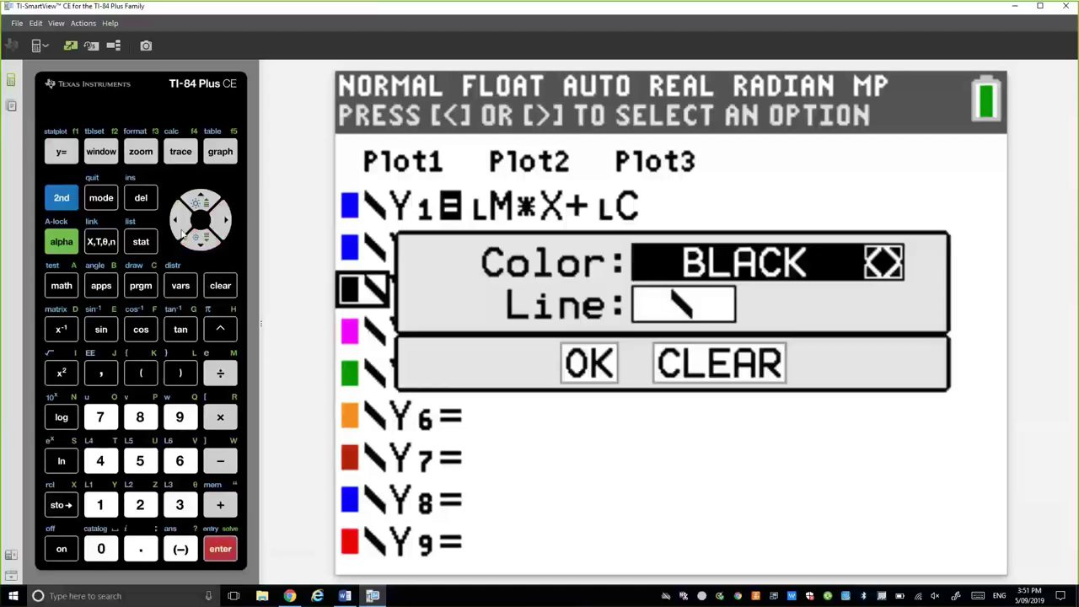
pyautogui.click(182, 235)
pyautogui.click(182, 235)
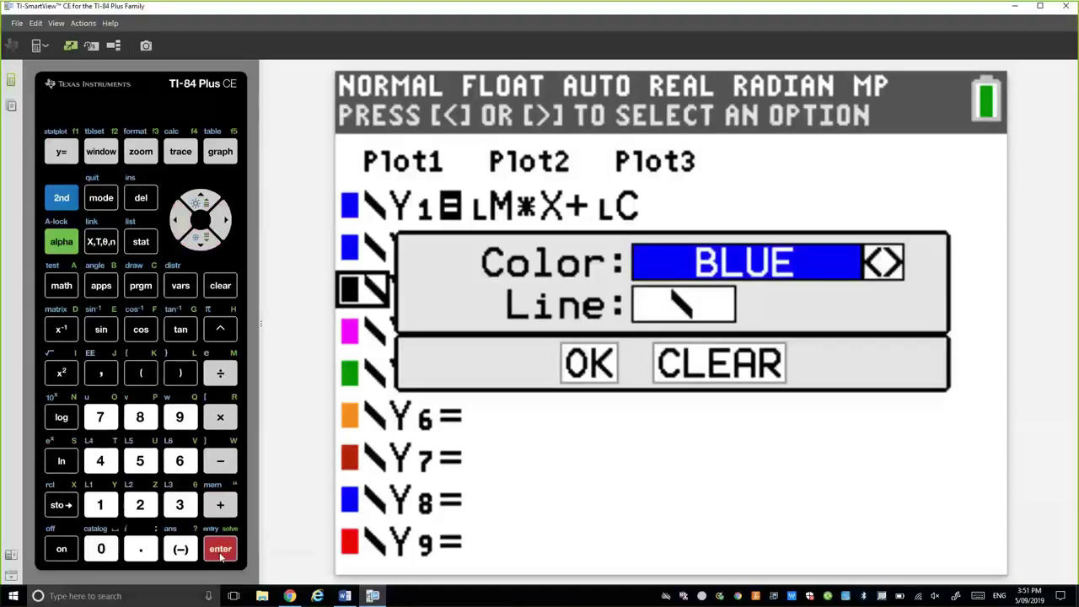
pyautogui.click(220, 556)
pyautogui.click(220, 552)
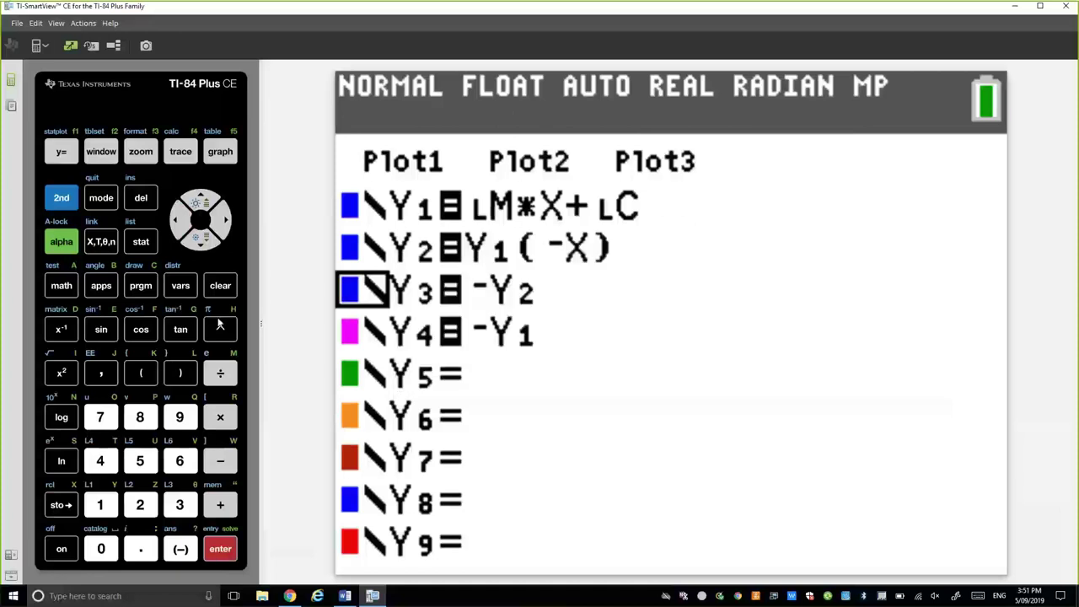
# Step: Change Y4's line colour to BLUE
pyautogui.click(189, 238)
pyautogui.click(223, 552)
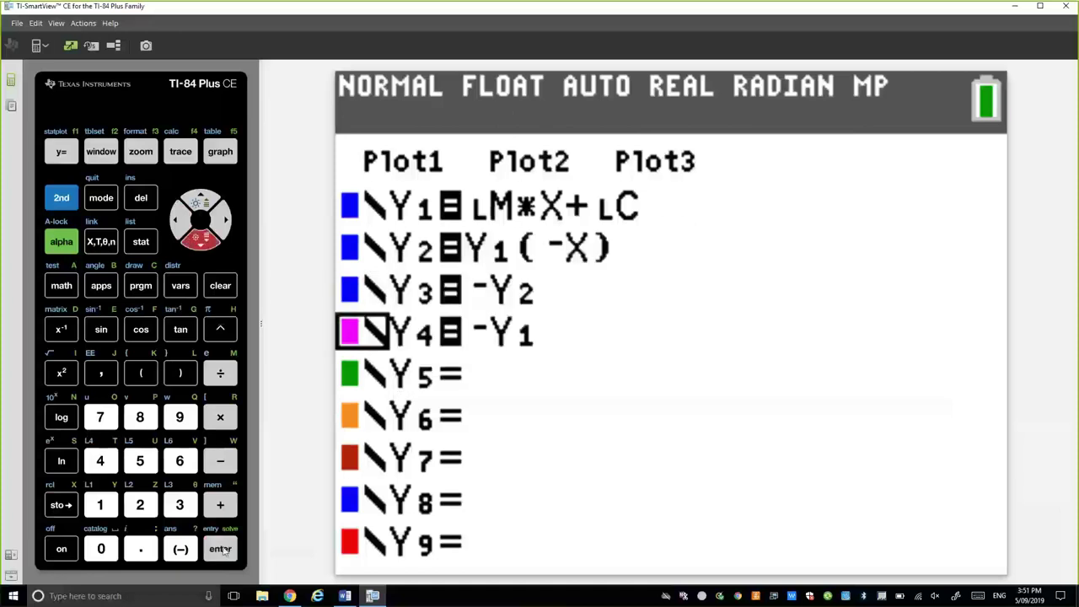
pyautogui.click(177, 224)
pyautogui.click(177, 223)
pyautogui.click(177, 224)
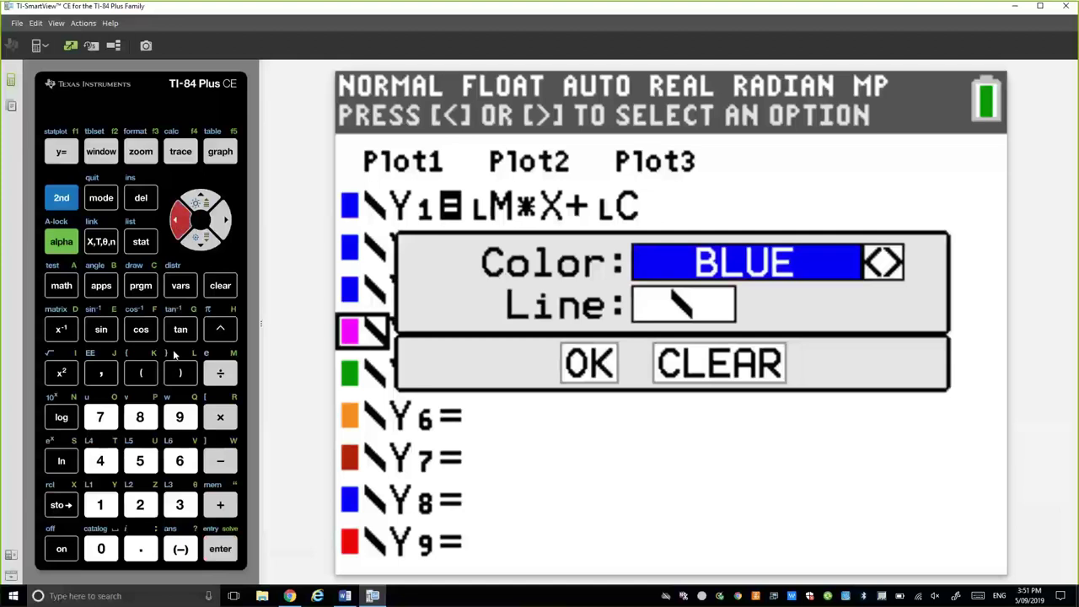
pyautogui.click(220, 552)
pyautogui.click(220, 553)
pyautogui.click(220, 552)
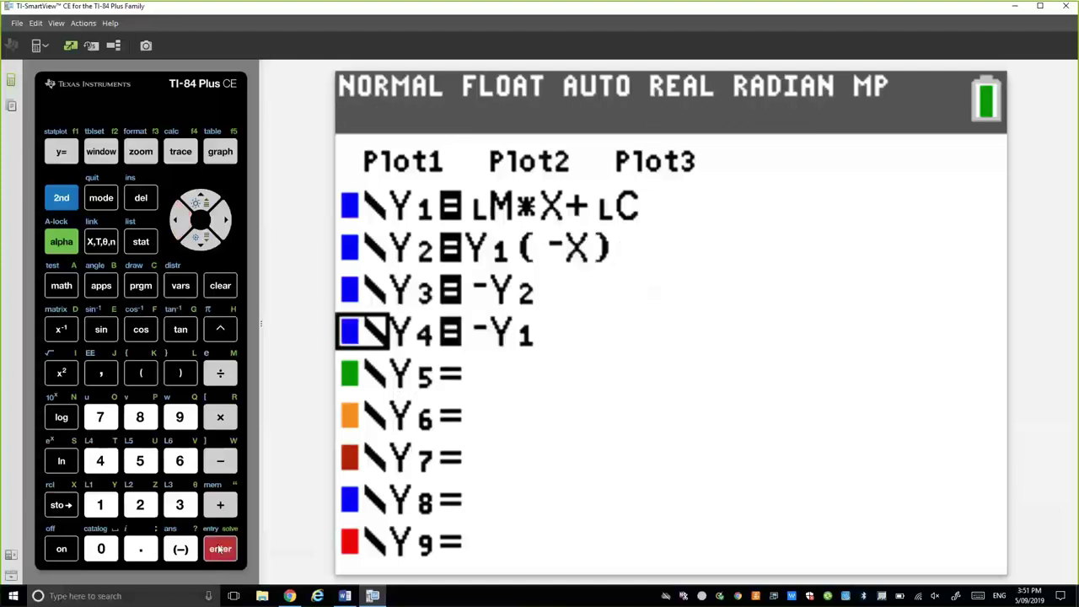
# Step: In the graph FORMAT settings, turn on GridLine and set the grid colour to GRAY
pyautogui.click(62, 201)
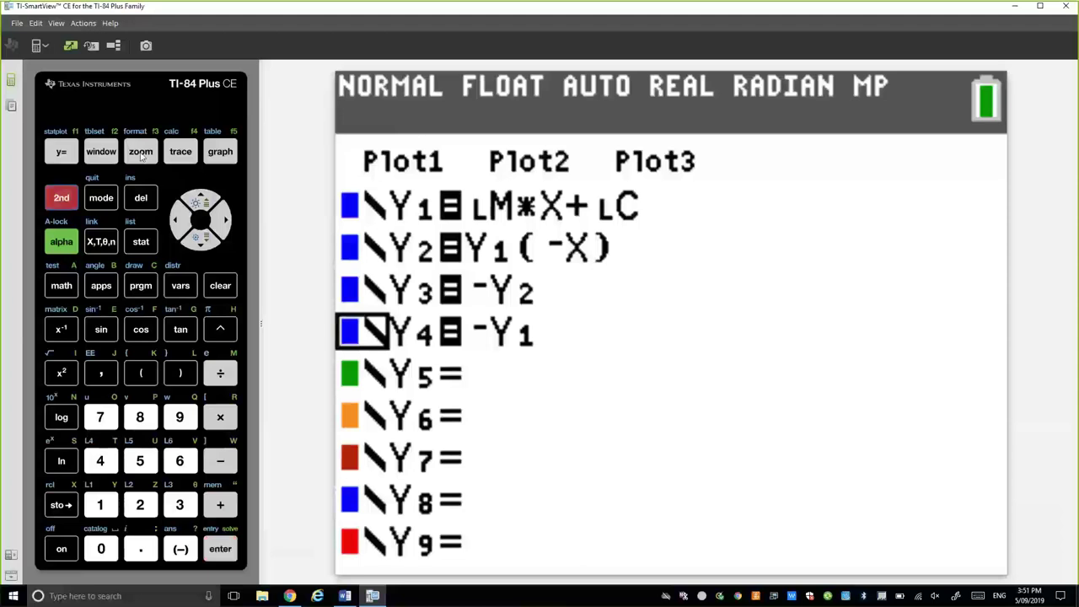
pyautogui.click(141, 153)
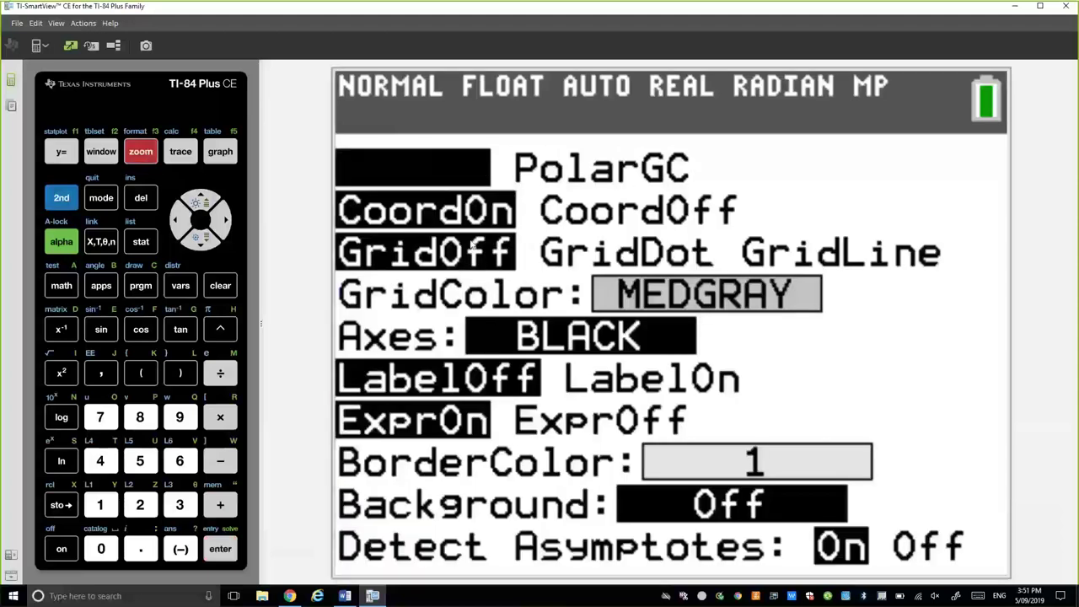
pyautogui.click(202, 242)
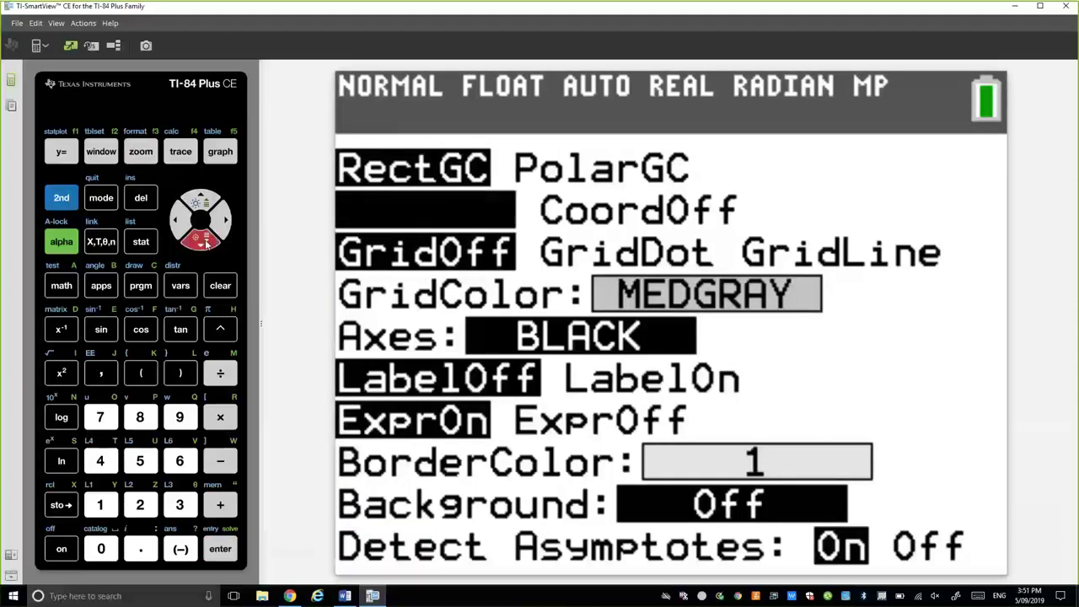
pyautogui.click(205, 242)
pyautogui.click(222, 220)
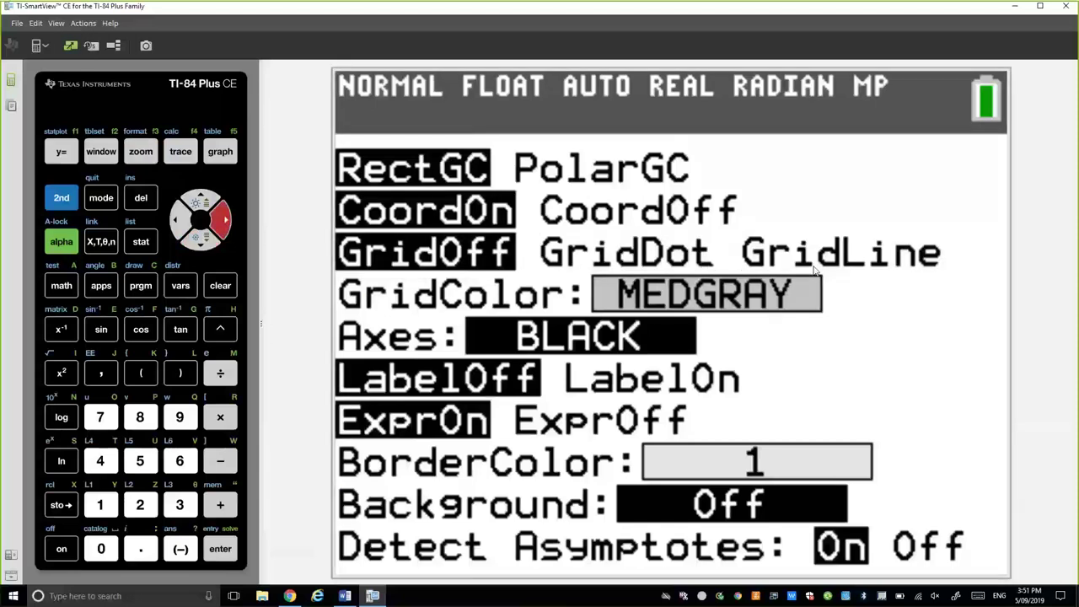
pyautogui.click(221, 549)
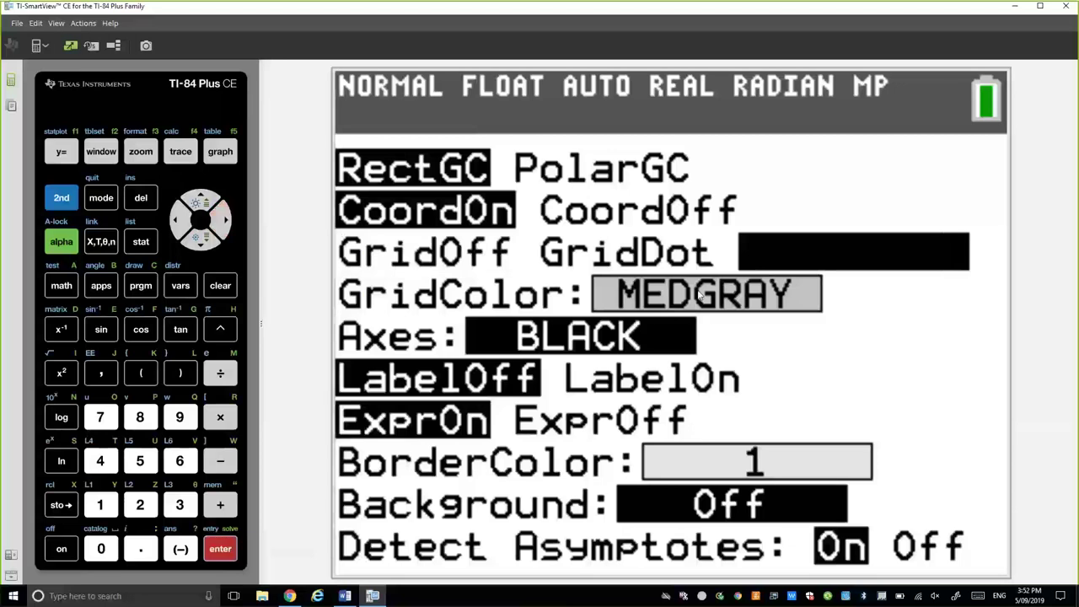
pyautogui.click(197, 240)
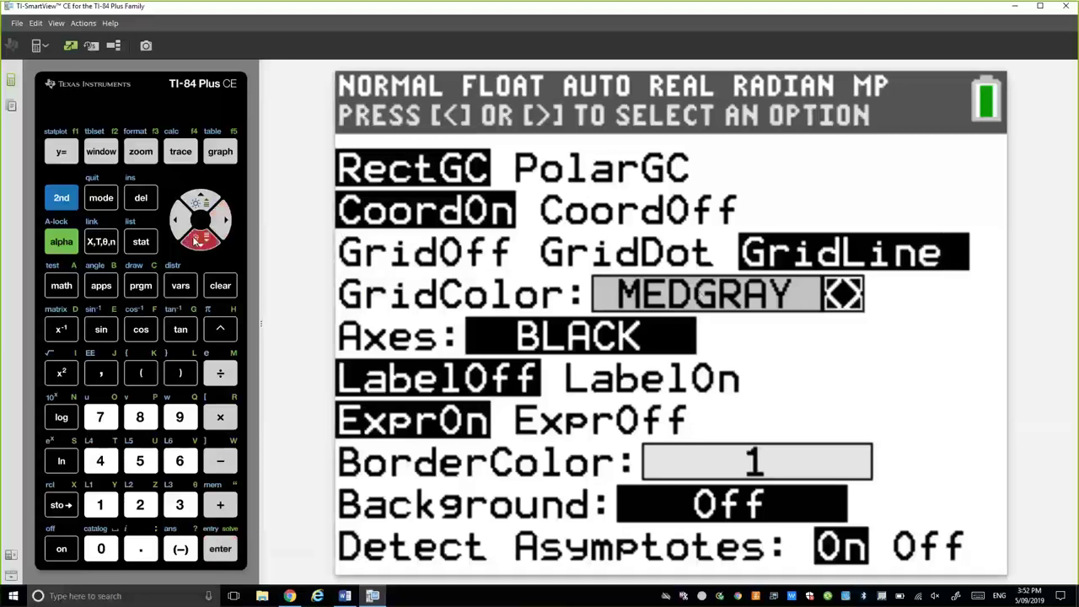
pyautogui.click(197, 240)
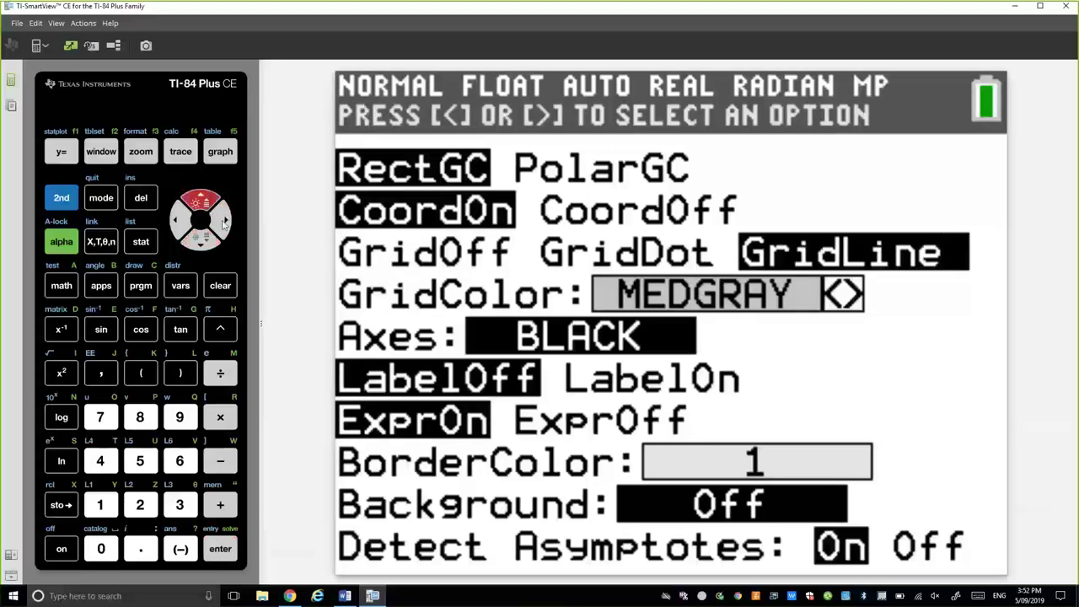
pyautogui.click(223, 220)
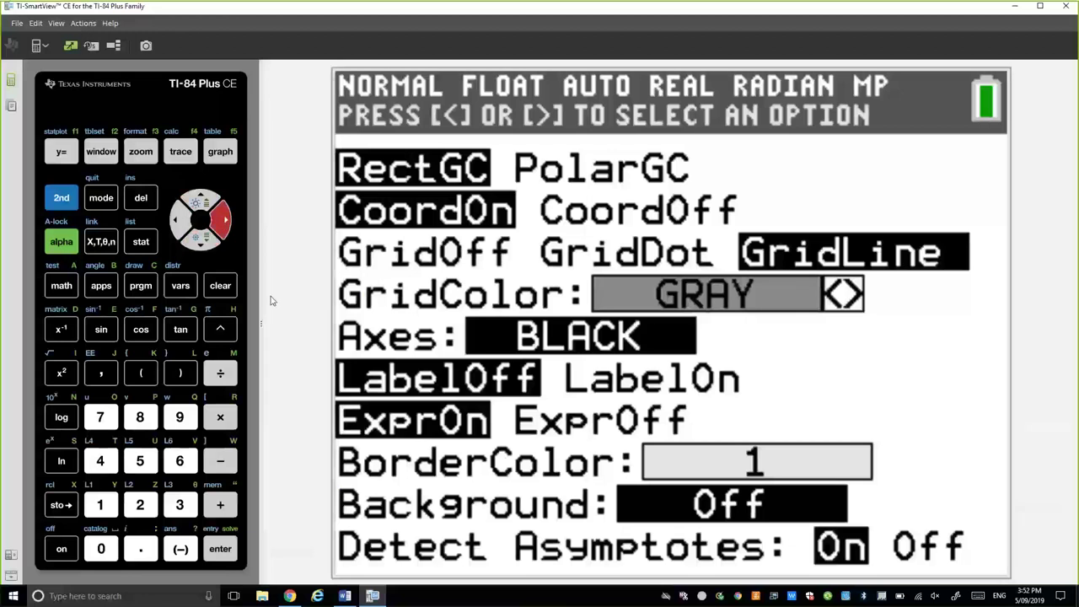
# Step: Set the axes colour to WHITE so the axes disappear
pyautogui.click(200, 240)
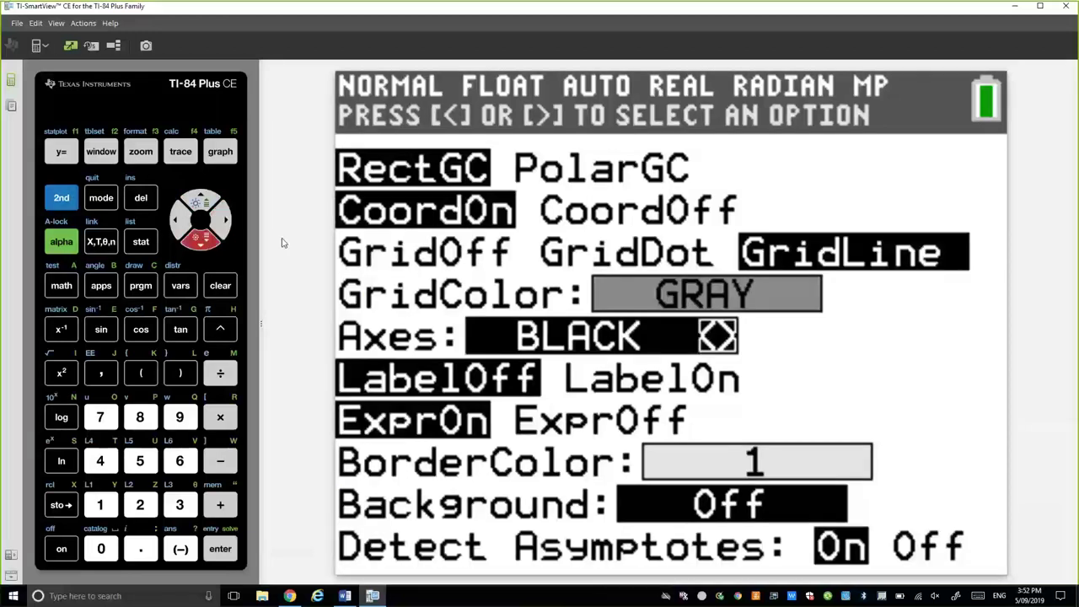
pyautogui.click(184, 223)
pyautogui.click(183, 223)
pyautogui.click(184, 224)
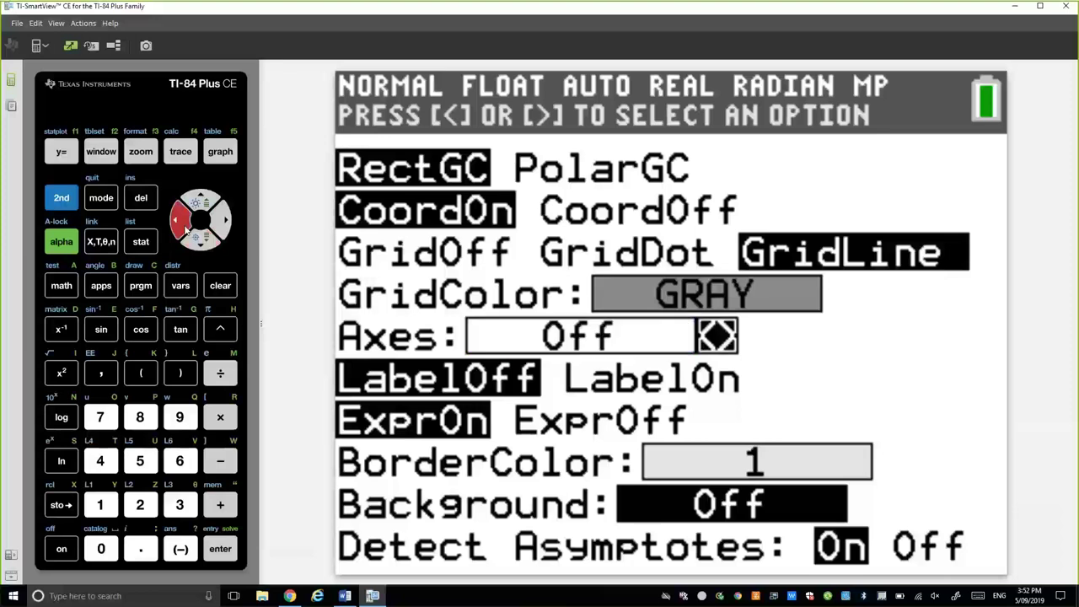
pyautogui.click(184, 225)
pyautogui.click(184, 224)
pyautogui.click(184, 225)
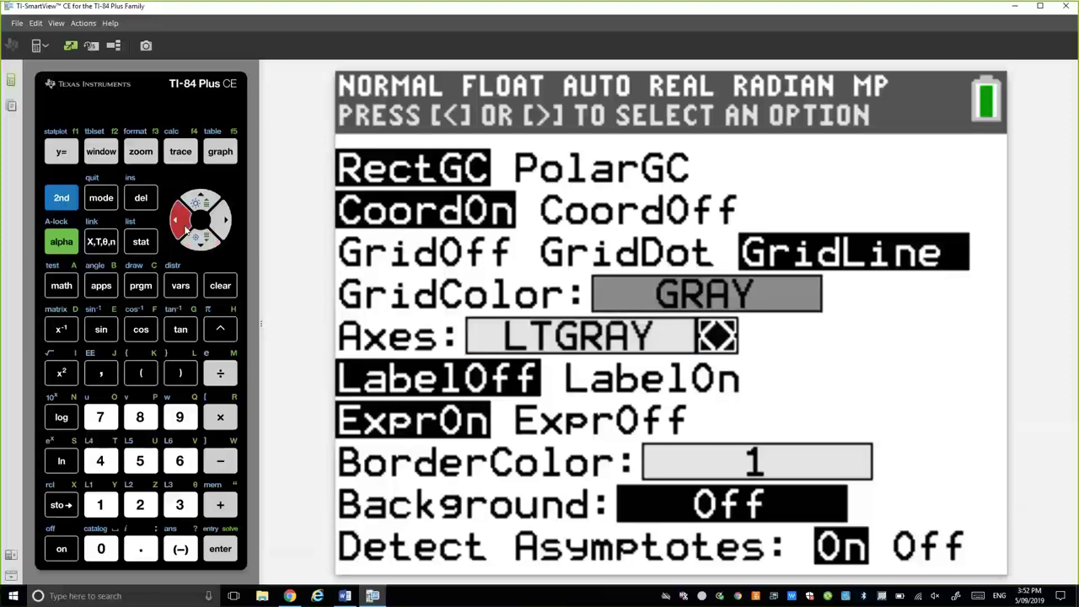
pyautogui.click(184, 224)
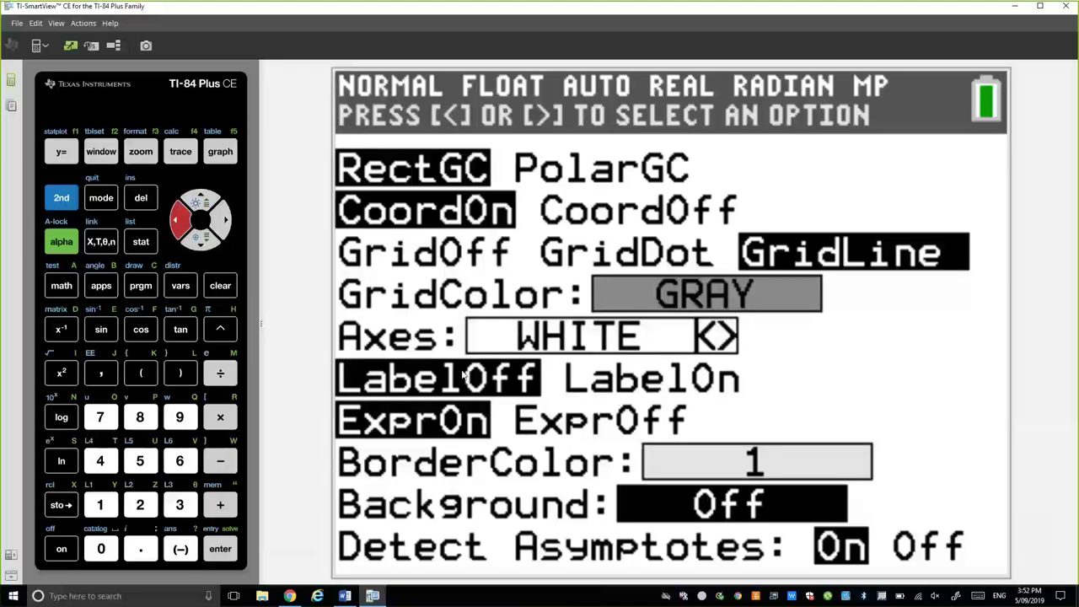
pyautogui.click(100, 152)
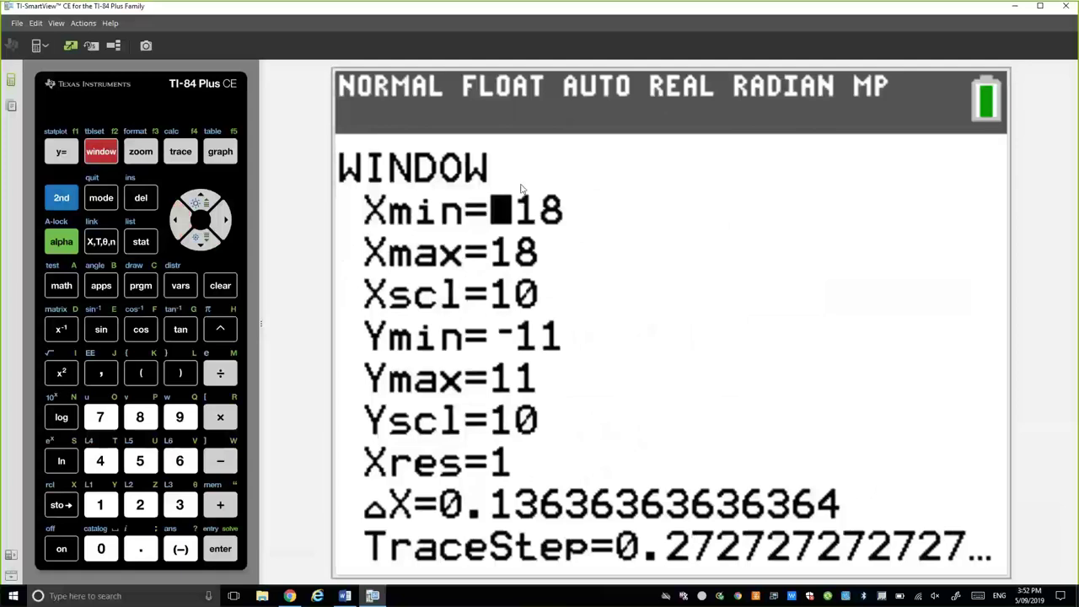
# Step: Apply 5:ZSquare to redraw the blue string art with equal axis scaling
pyautogui.click(143, 151)
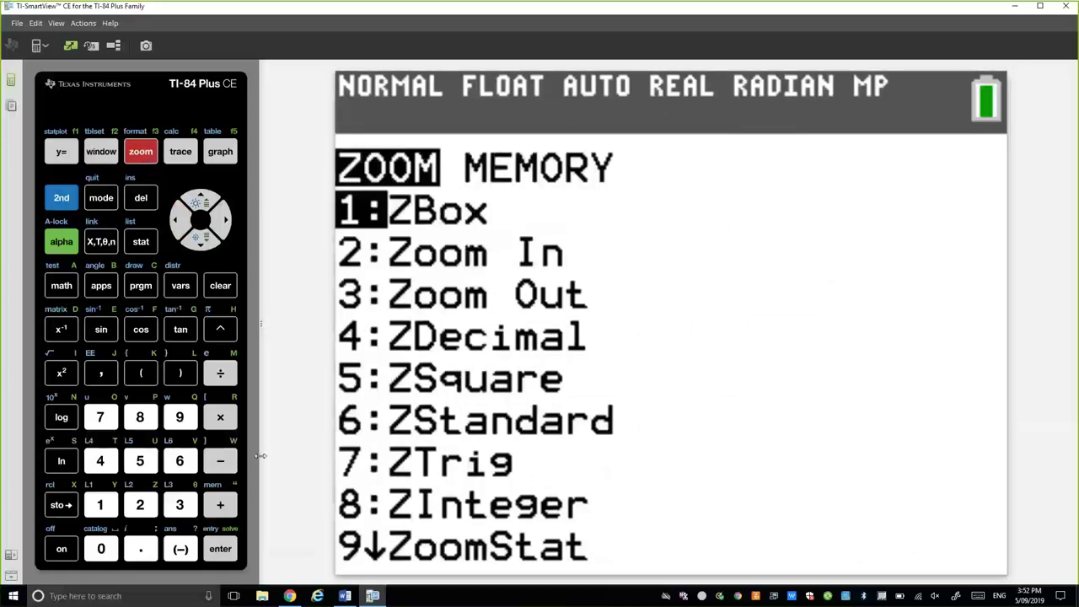
pyautogui.click(141, 463)
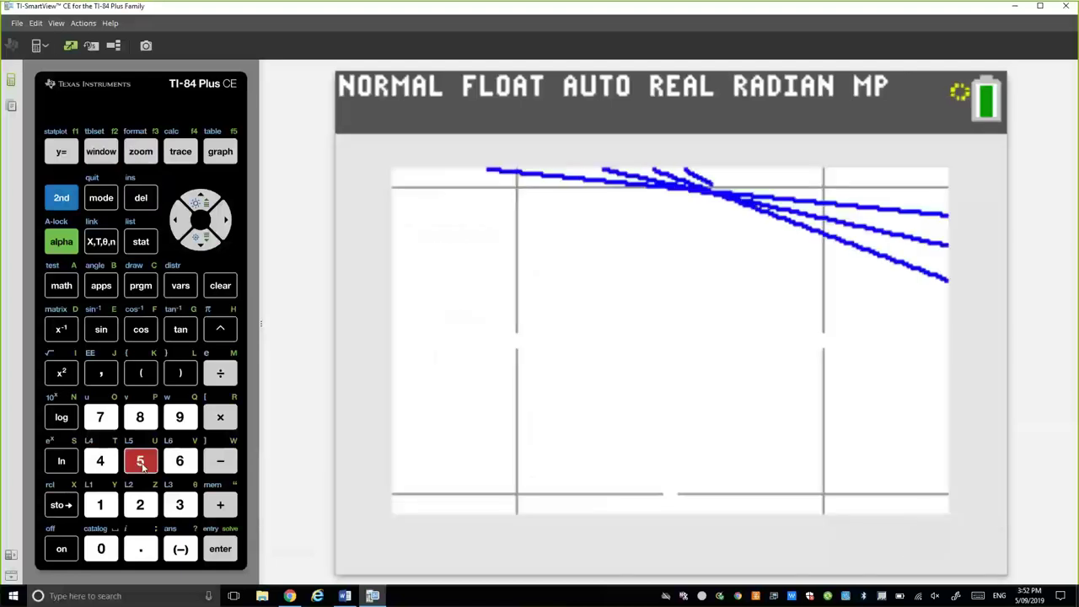